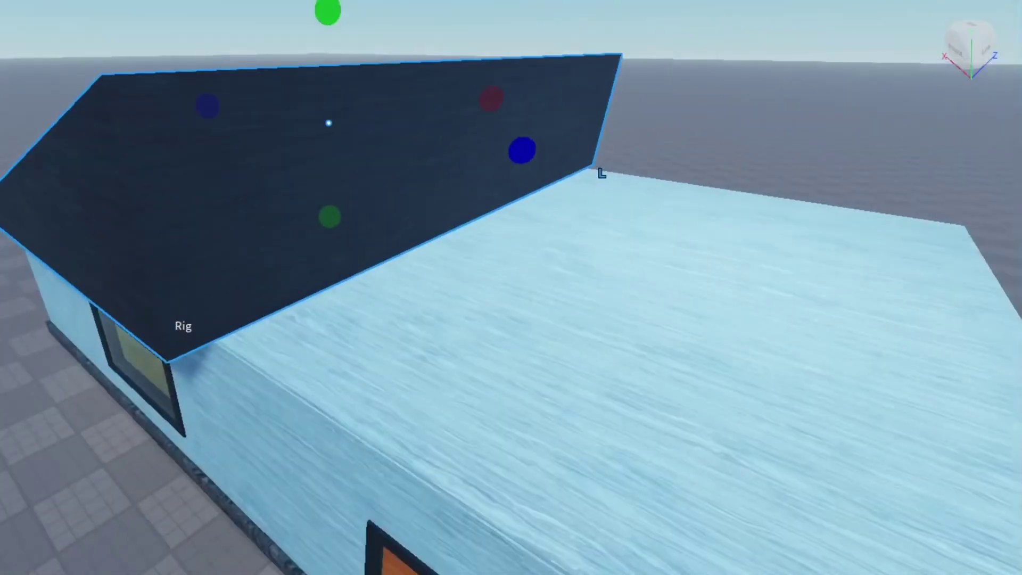
# Duplicate the dark roof wedge and rotate the copy so that its slope faces the opposite way
pyautogui.moveTo(414, 293); pyautogui.dragTo(479, 266, button='right')
pyautogui.hotkey('ctrl', 'd')
pyautogui.hotkey('ctrl', '4')
pyautogui.moveTo(372, 160); pyautogui.dragTo(533, 119)
# Move the duplicated roof wedge across the house so it meets the original wedge at the ridge
pyautogui.hotkey('ctrl', '2')
pyautogui.moveTo(383, 189); pyautogui.dragTo(522, 244)
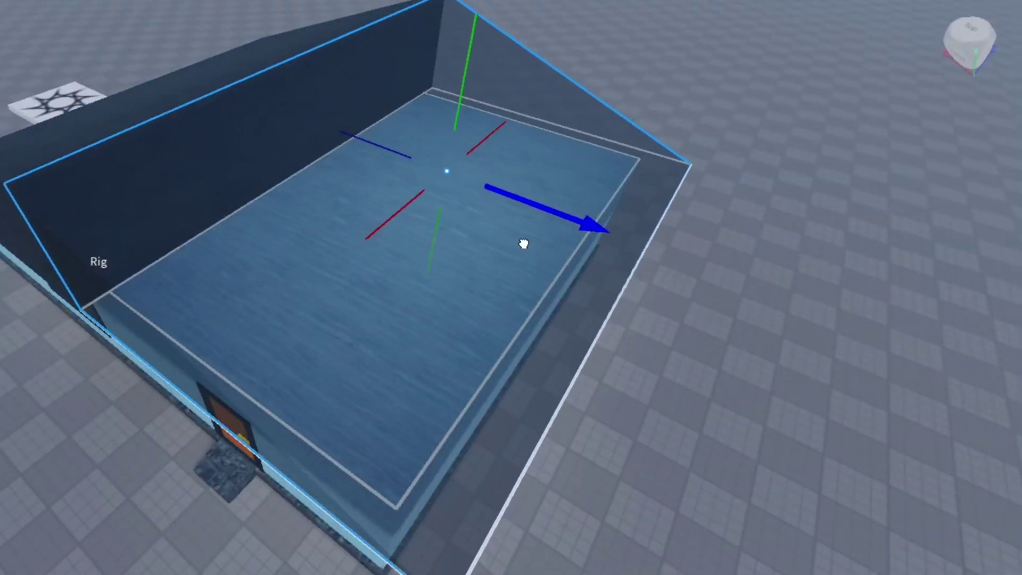
pyautogui.moveTo(523, 244); pyautogui.dragTo(509, 180, button='right')
pyautogui.moveTo(537, 180); pyautogui.dragTo(510, 183)
pyautogui.scroll(-5, 511, 181)
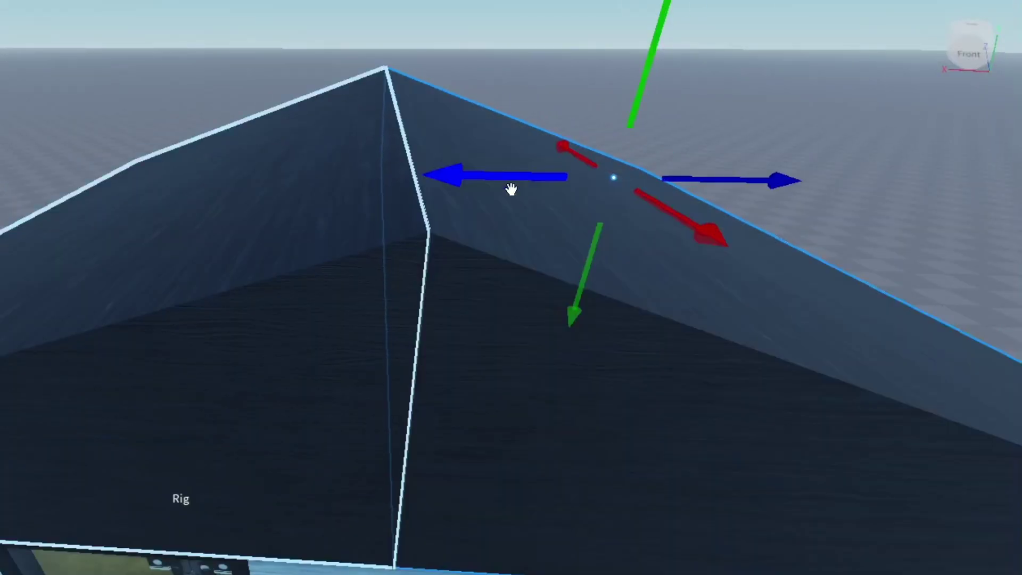
pyautogui.moveTo(511, 189); pyautogui.dragTo(511, 159, button='right')
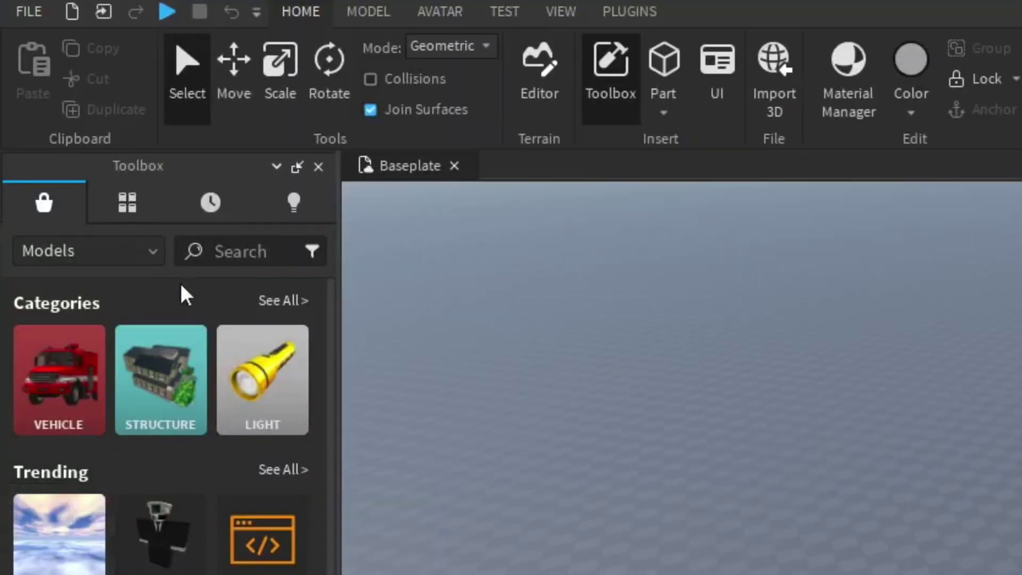
# Close the Toolbox and generate an R6 masculine rig using the My Avatar option
pyautogui.click(318, 167)
pyautogui.click(439, 11)
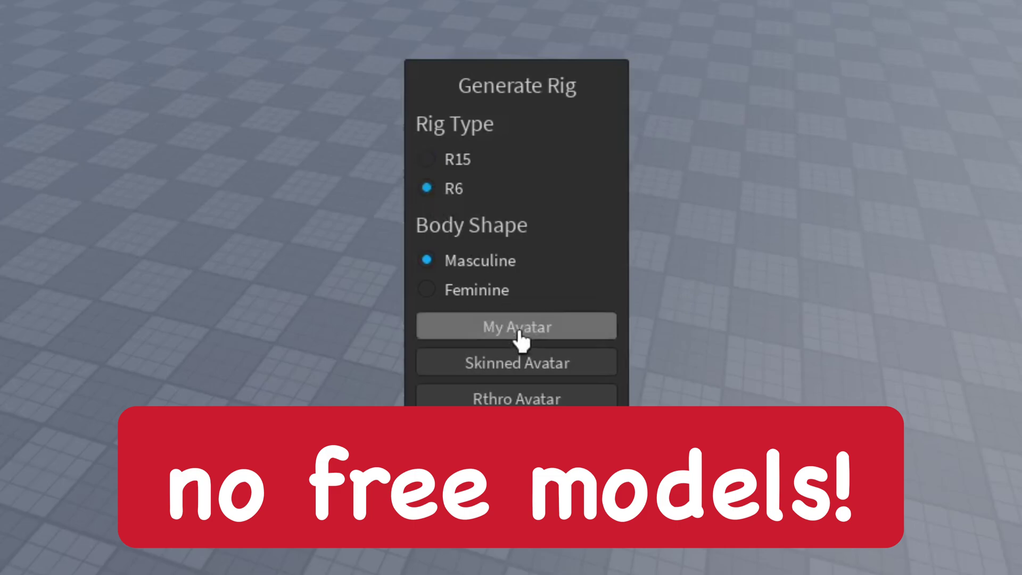
pyautogui.click(519, 334)
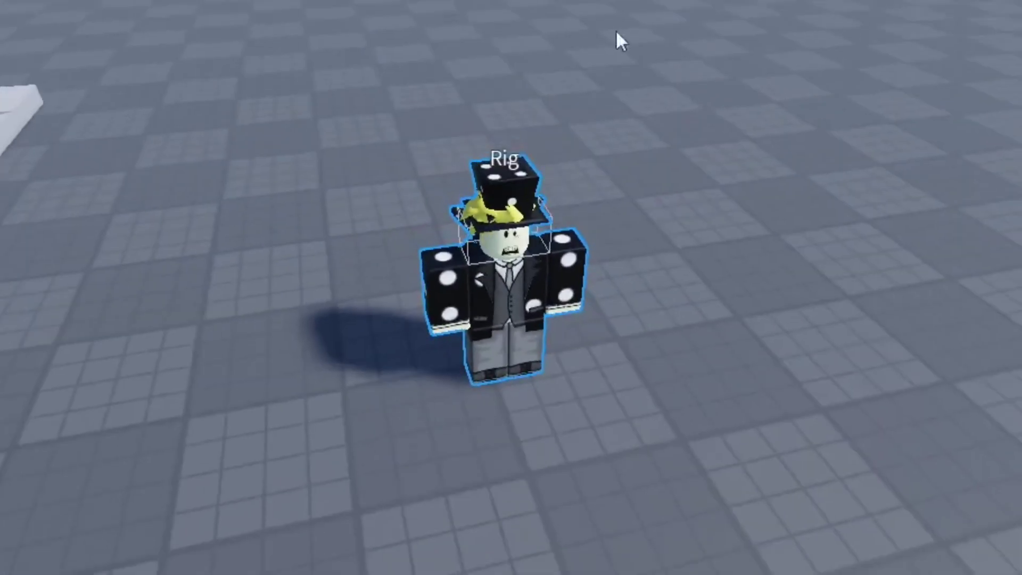
pyautogui.click(617, 33)
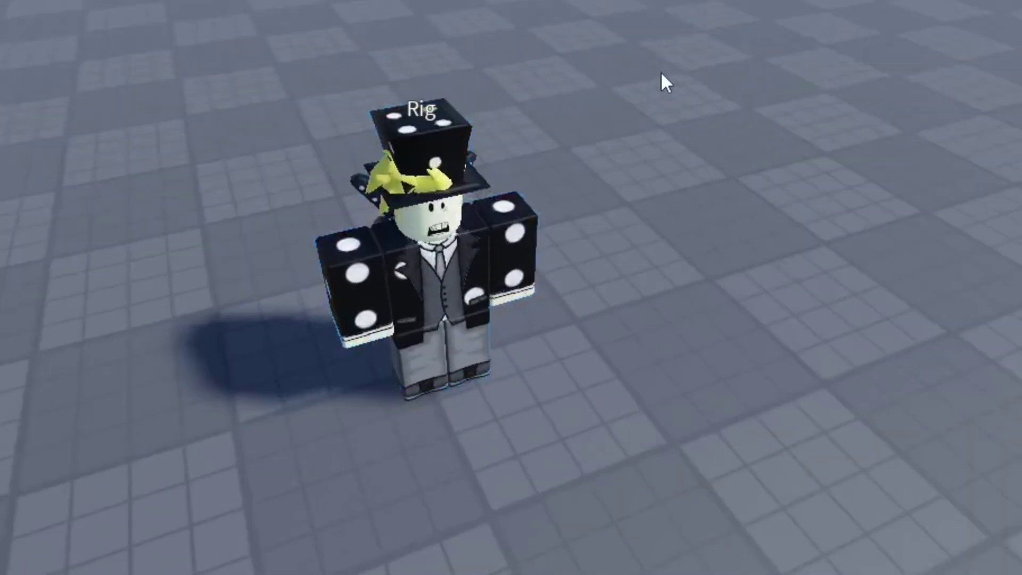
pyautogui.moveTo(498, 265); pyautogui.dragTo(382, 231, button='right')
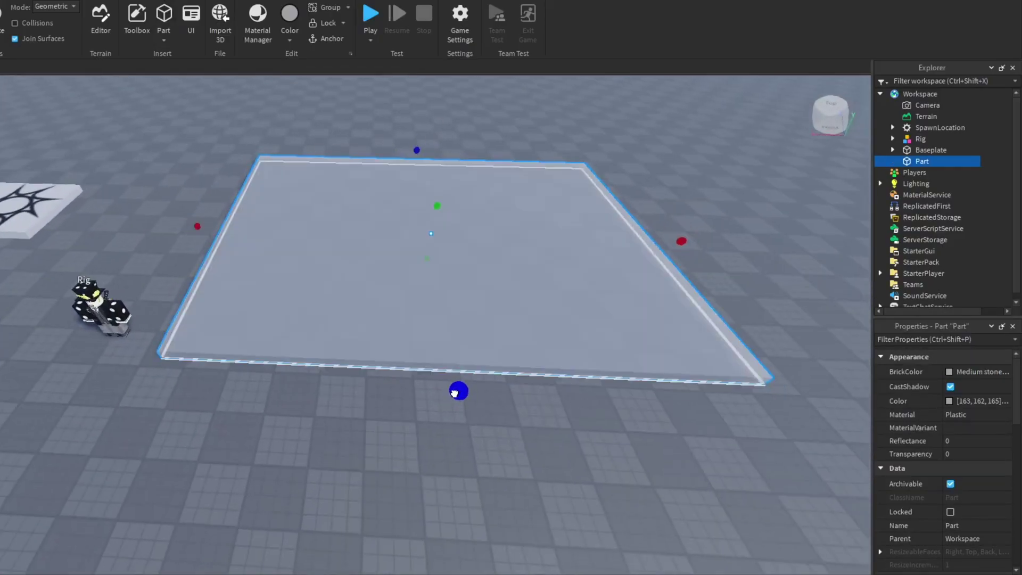
# Give the large flat part the WoodPlanks material and the Fawn brown BrickColor
pyautogui.click(980, 372)
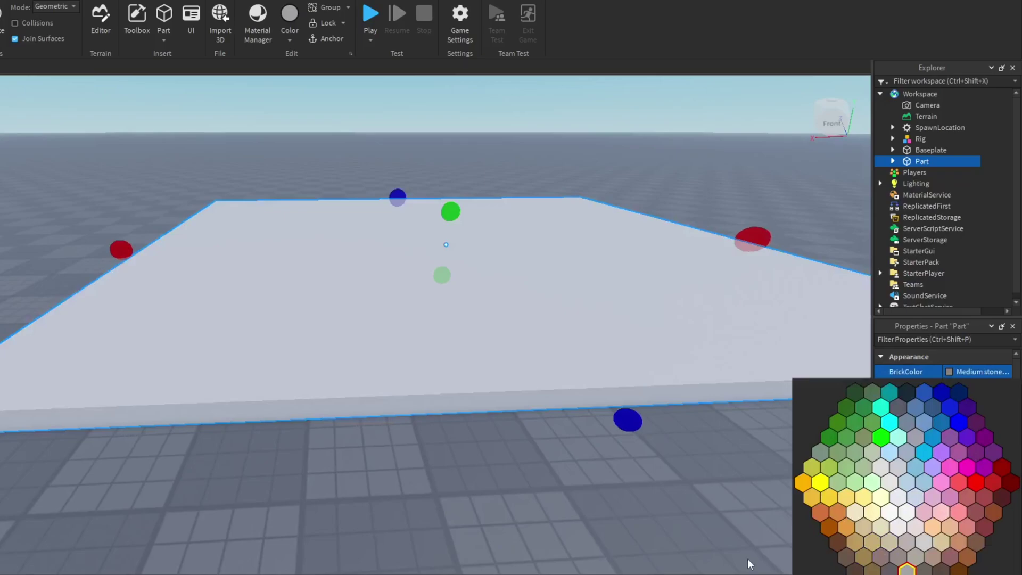
pyautogui.click(872, 512)
pyautogui.click(962, 417)
pyautogui.click(963, 417)
pyautogui.scroll(-4, 969, 479)
pyautogui.click(969, 515)
pyautogui.moveTo(672, 399); pyautogui.dragTo(617, 419, button='right')
pyautogui.click(977, 372)
pyautogui.click(859, 556)
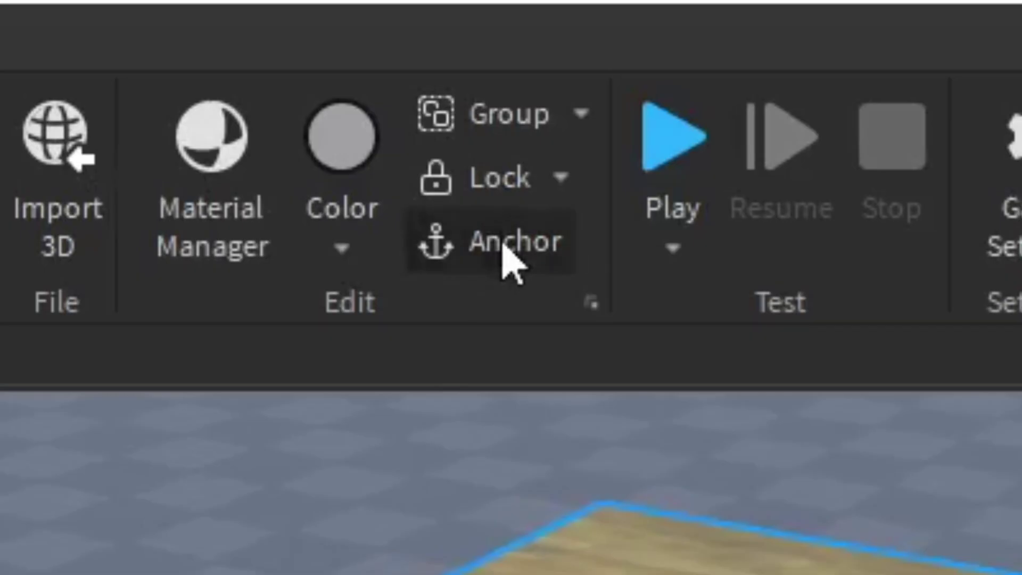
# Anchor the wood plank part and rename it Floor
pyautogui.click(329, 38)
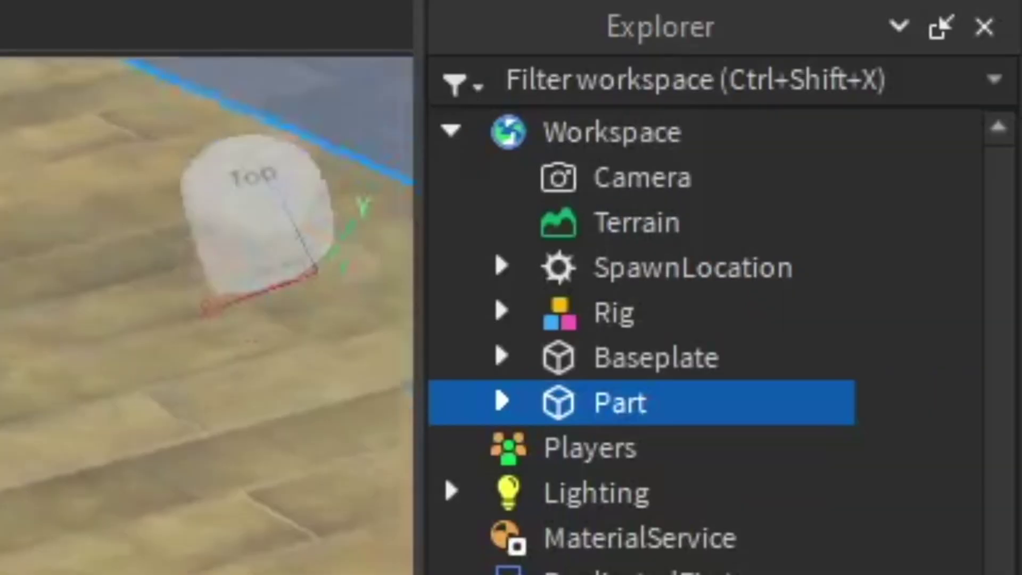
pyautogui.doubleClick(929, 162)
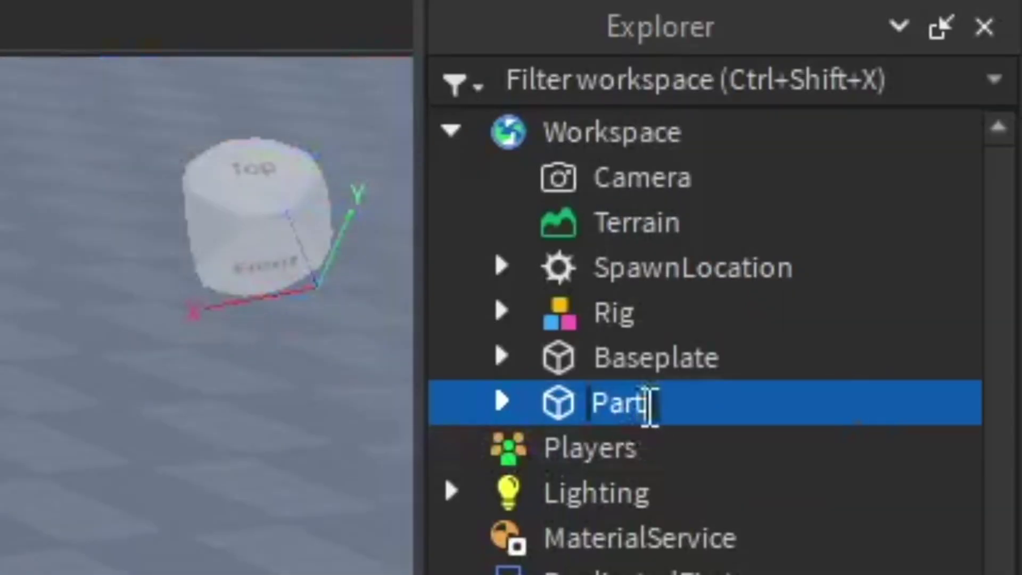
pyautogui.write('Floor')
pyautogui.press('Return')
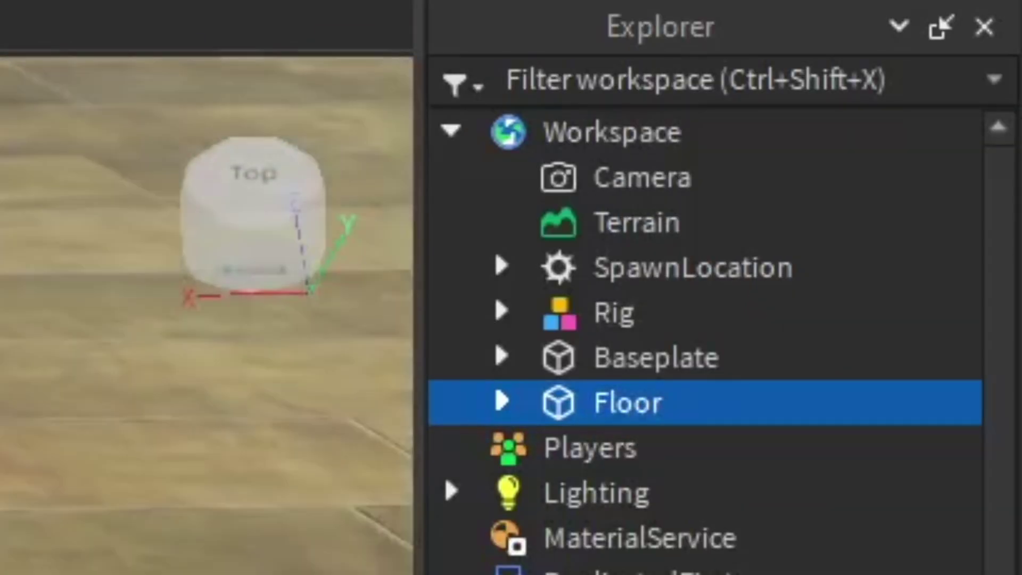
# Duplicate the Floor part and rename the copy OutsideBrick
pyautogui.hotkey('ctrl', 'd')
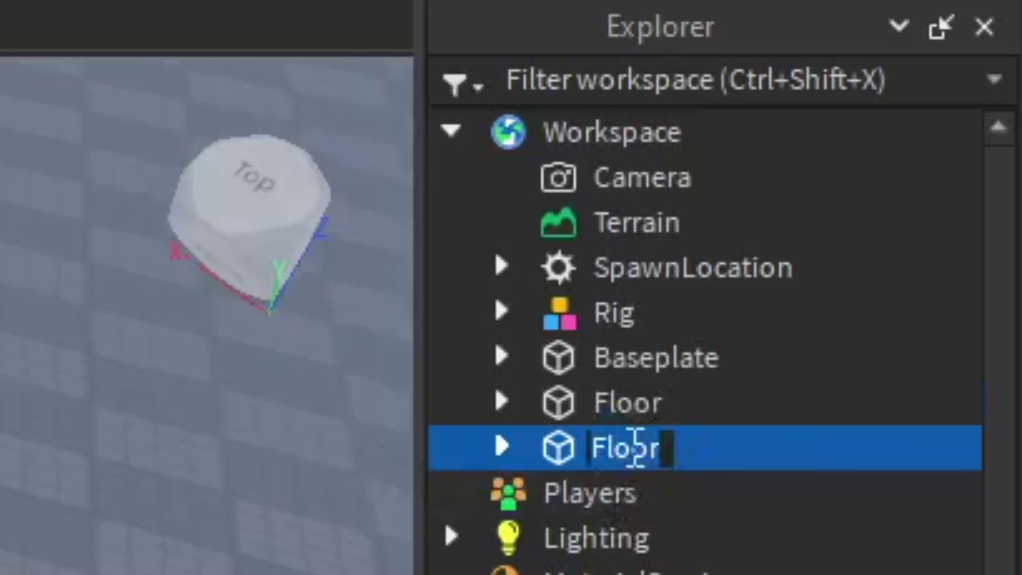
pyautogui.click(627, 450)
pyautogui.write('OutsideBrick')
pyautogui.press('Return')
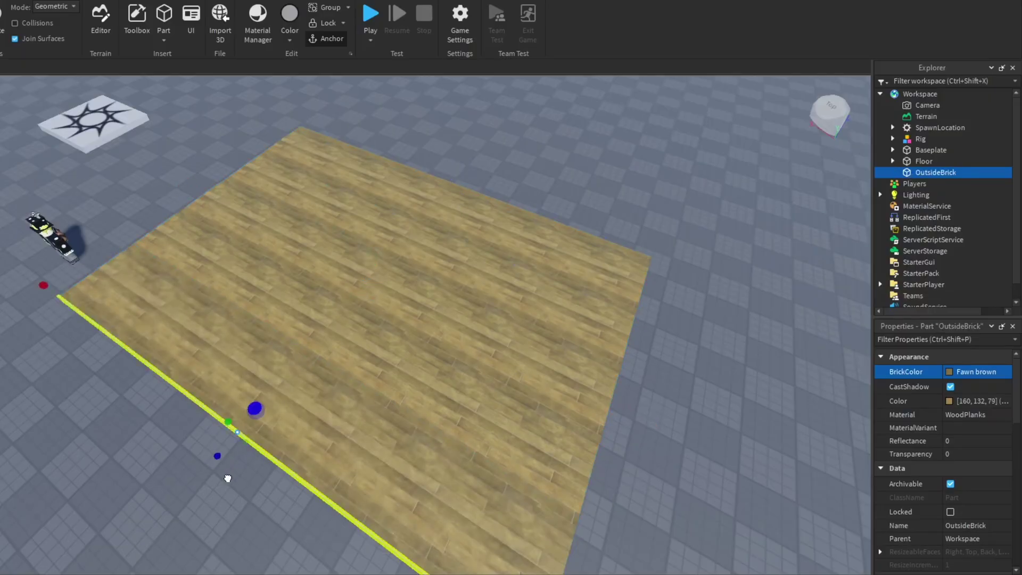
# Give the OutsideBrick strip along the floor's edge the Cobblestone material and the Black BrickColor
pyautogui.moveTo(225, 477); pyautogui.dragTo(359, 378, button='right')
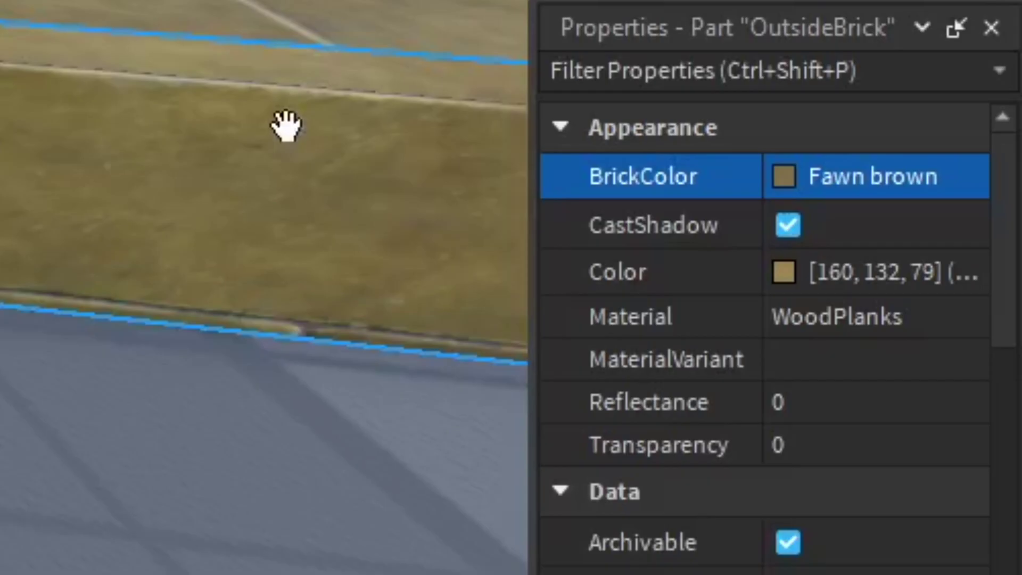
pyautogui.click(968, 371)
pyautogui.click(942, 567)
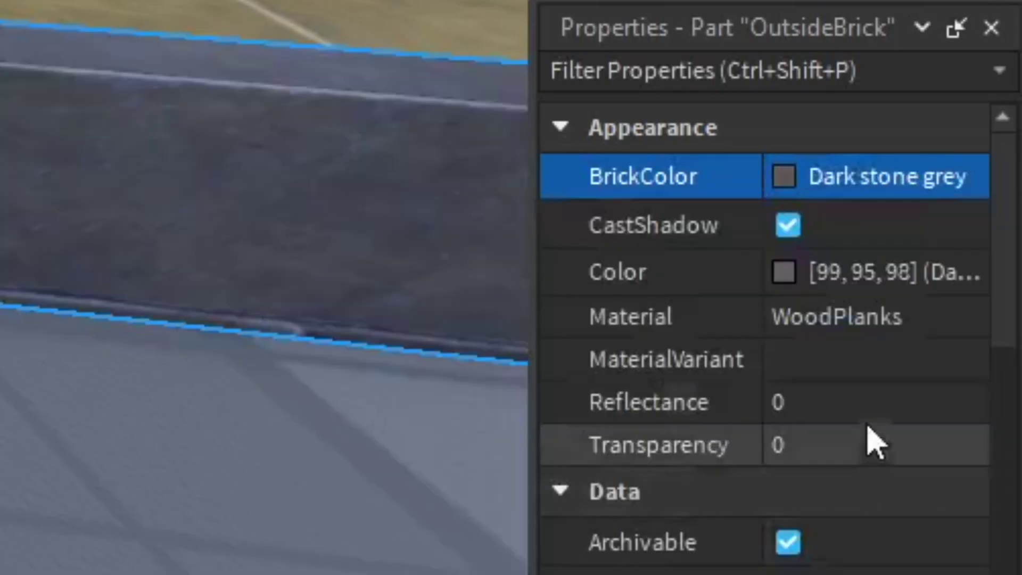
pyautogui.moveTo(37, 304); pyautogui.dragTo(324, 368, button='right')
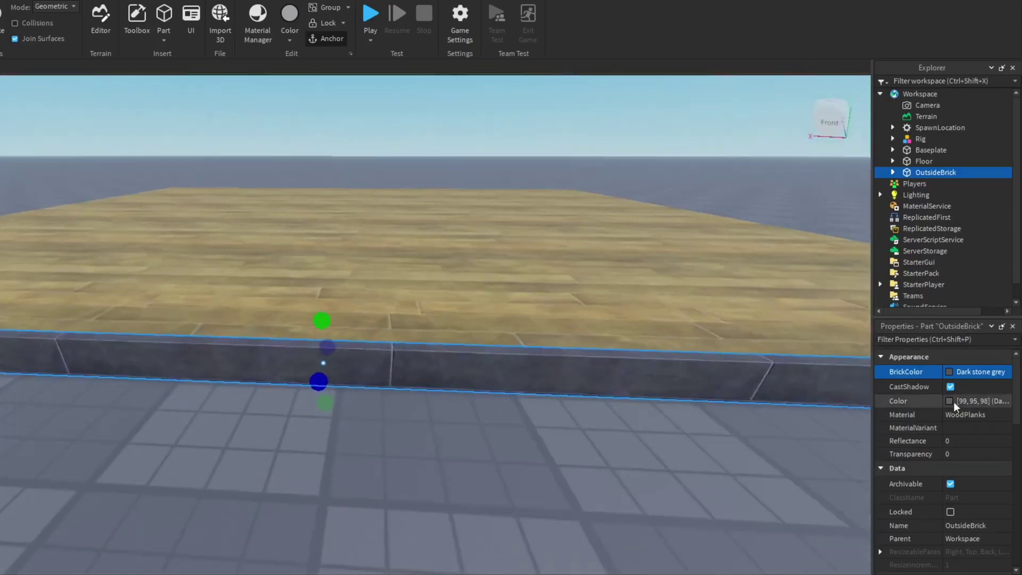
pyautogui.click(851, 317)
pyautogui.scroll(8, 862, 448)
pyautogui.moveTo(96, 316); pyautogui.dragTo(511, 341, button='right')
pyautogui.click(884, 183)
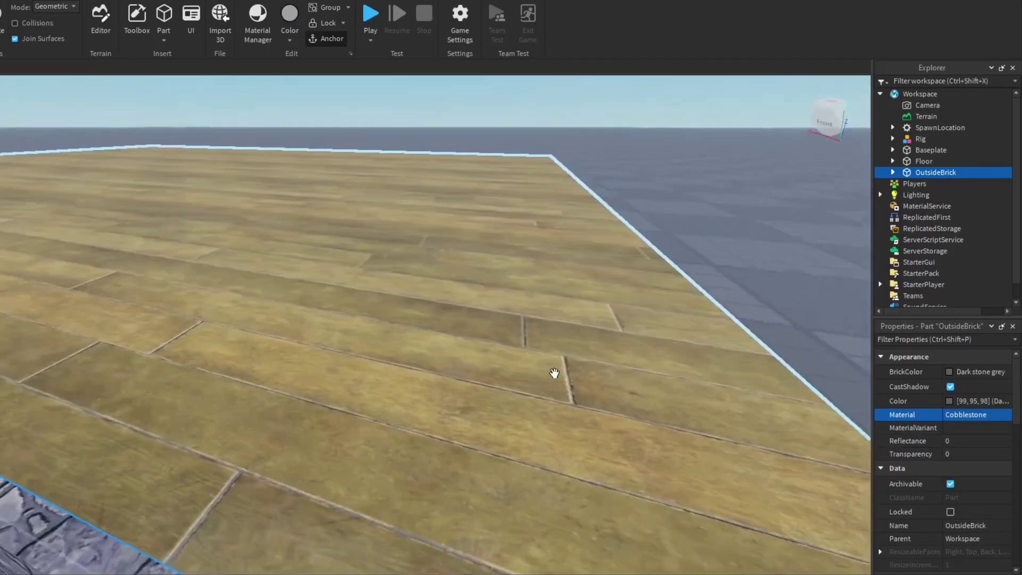
pyautogui.click(907, 393)
# Duplicate the OutsideBrick strip and move the copy flush against the opposite edge of the floor
pyautogui.moveTo(479, 383); pyautogui.dragTo(326, 390, button='right')
pyautogui.moveTo(249, 397)
pyautogui.mouseDown(button='right')
pyautogui.moveTo(213, 387)
pyautogui.moveTo(255, 383)
pyautogui.mouseUp(button='right')
pyautogui.hotkey('ctrl', '2')
pyautogui.hotkey('ctrl', 'd')
pyautogui.moveTo(367, 270); pyautogui.dragTo(596, 237)
pyautogui.moveTo(596, 237); pyautogui.dragTo(503, 226, button='right')
pyautogui.moveTo(503, 226); pyautogui.dragTo(550, 226)
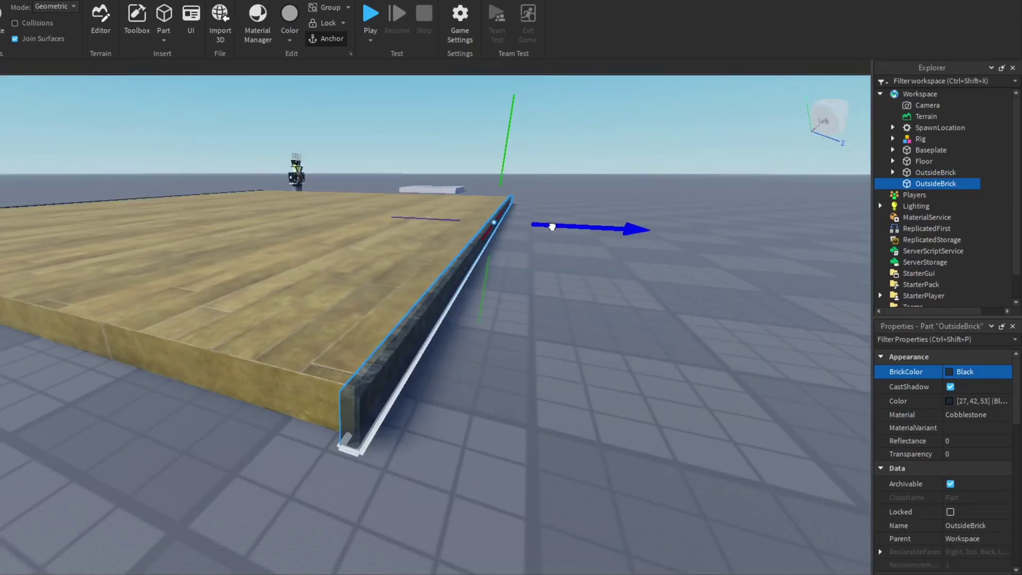
# Duplicate the OutsideBrick strip again and rotate the copy perpendicular to the two existing strips
pyautogui.moveTo(550, 226); pyautogui.dragTo(165, 118, button='right')
pyautogui.scroll(-5, 165, 118)
pyautogui.hotkey('ctrl', 'd')
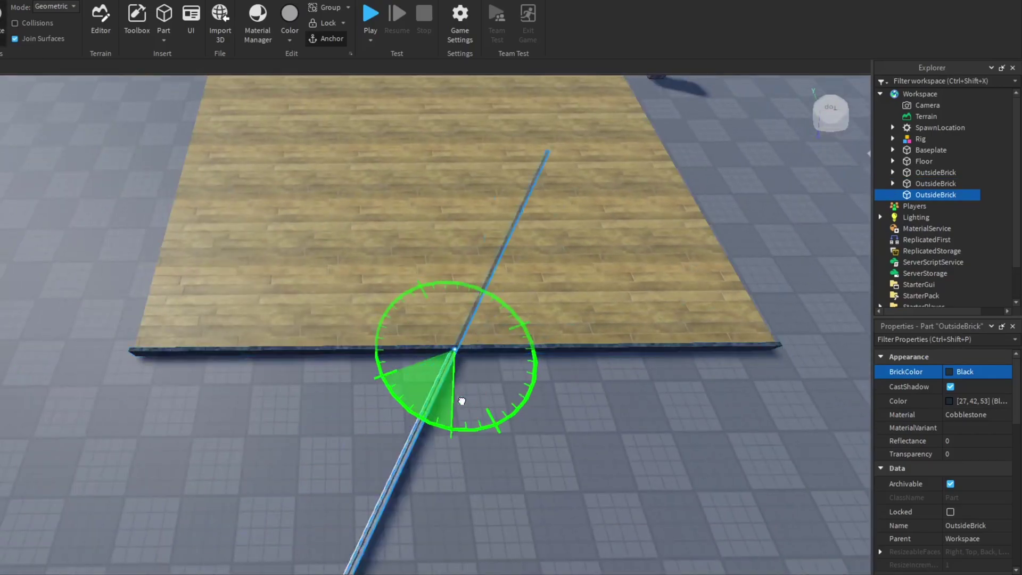
pyautogui.moveTo(527, 348); pyautogui.dragTo(497, 313)
pyautogui.moveTo(497, 312); pyautogui.dragTo(469, 307, button='right')
# Move the rotated OutsideBrick strip against the floor edge nearest the rig
pyautogui.moveTo(294, 290); pyautogui.dragTo(291, 293)
pyautogui.scroll(-4, 290, 293)
pyautogui.moveTo(290, 293); pyautogui.dragTo(341, 298, button='right')
pyautogui.moveTo(176, 346); pyautogui.dragTo(252, 347)
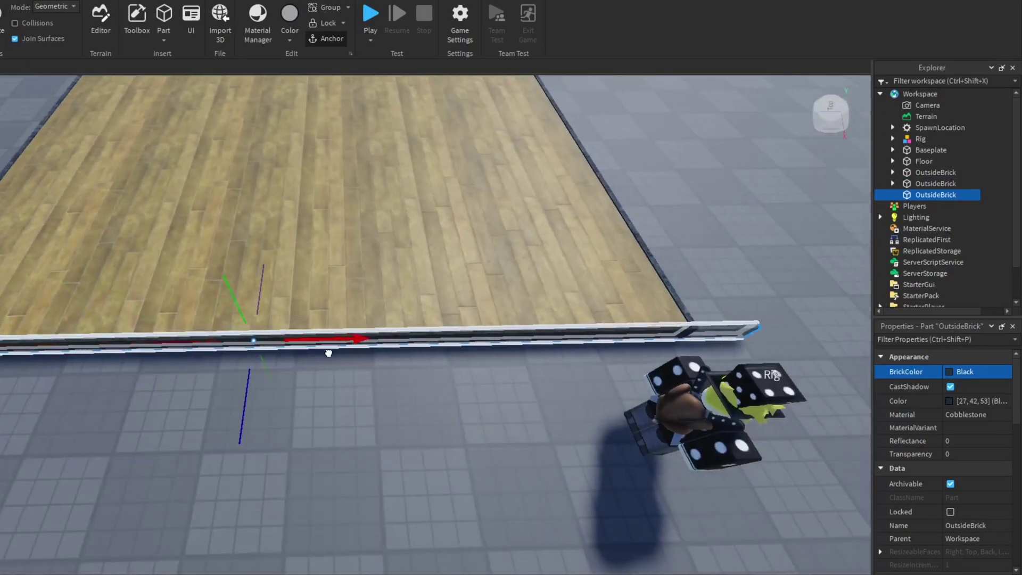
# Scale one end of the rotated OutsideBrick strip to line up with the adjoining strip at the floor's corner
pyautogui.hotkey('ctrl', '3')
pyautogui.moveTo(328, 353); pyautogui.dragTo(239, 256, button='right')
pyautogui.scroll(5, 239, 256)
pyautogui.press('d')
pyautogui.moveTo(256, 368); pyautogui.dragTo(238, 366)
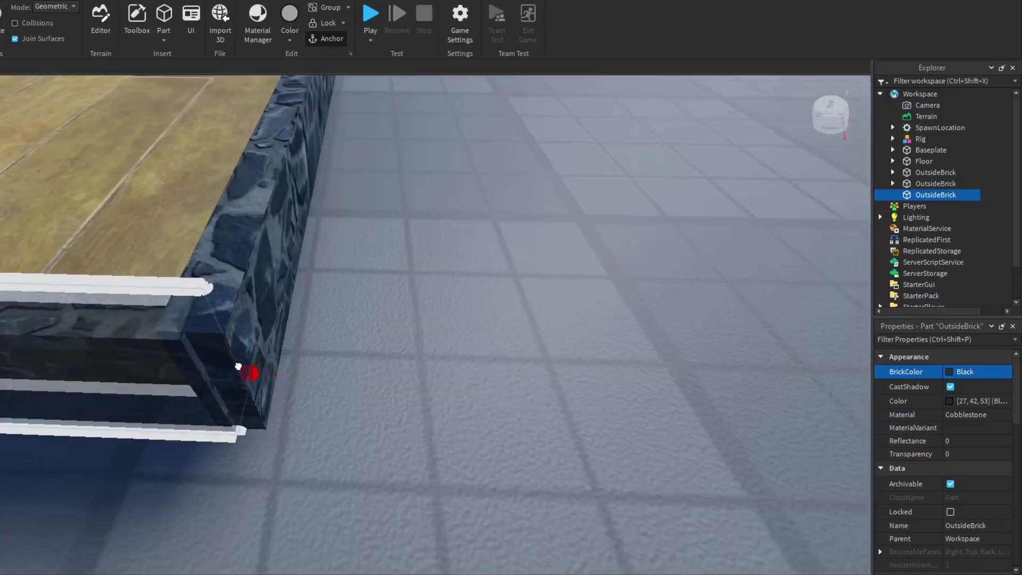
pyautogui.moveTo(239, 366)
pyautogui.mouseDown(button='right')
pyautogui.moveTo(216, 382)
pyautogui.moveTo(232, 372)
pyautogui.mouseUp(button='right')
pyautogui.moveTo(274, 332); pyautogui.dragTo(278, 331)
# Adjust the other end of the rotated OutsideBrick strip to meet the strip at the opposite corner
pyautogui.moveTo(290, 342); pyautogui.dragTo(271, 333, button='right')
pyautogui.press('a')
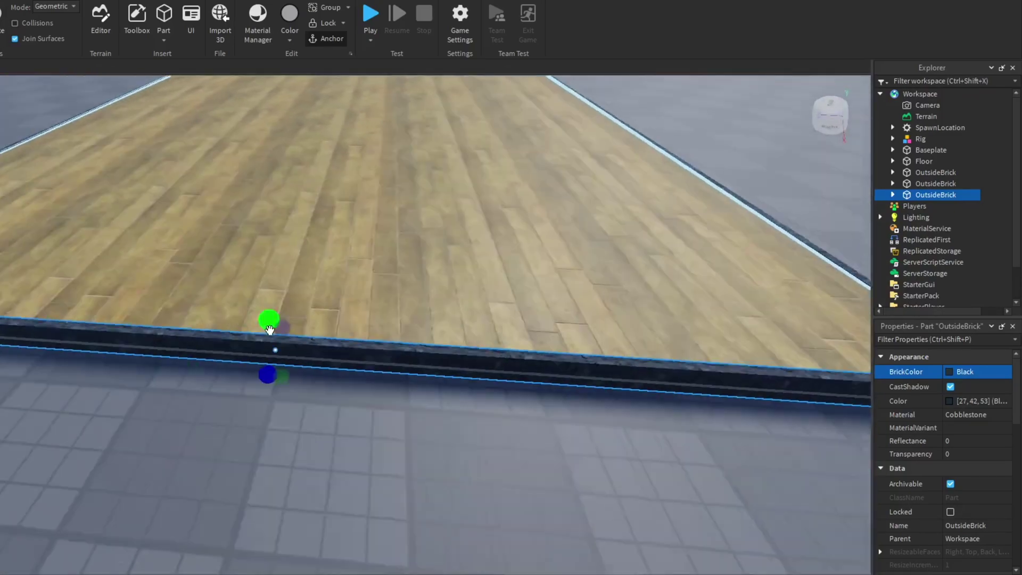
pyautogui.scroll(3, 325, 287)
pyautogui.moveTo(307, 288); pyautogui.dragTo(306, 288)
pyautogui.moveTo(306, 290); pyautogui.dragTo(306, 304, button='right')
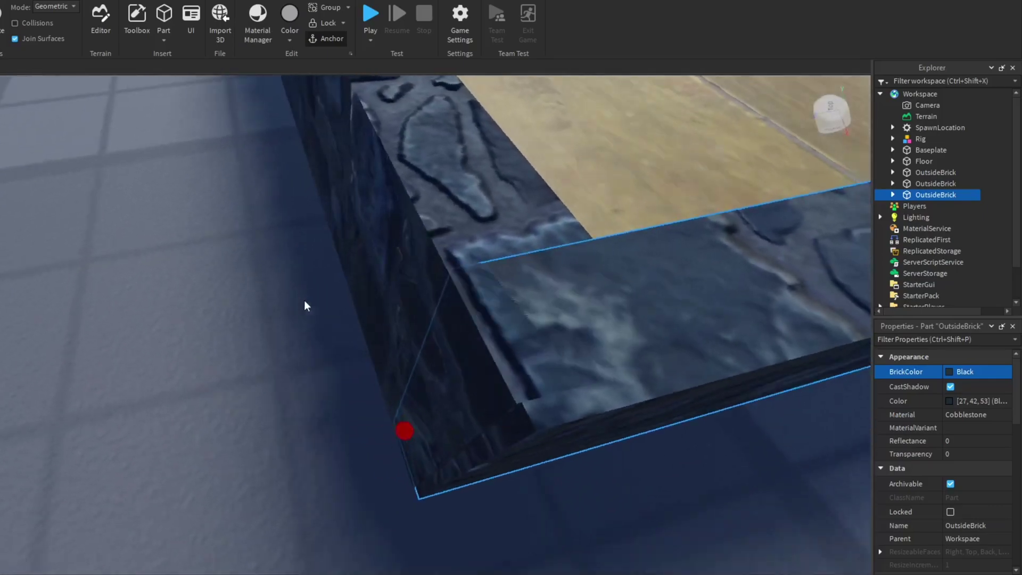
pyautogui.click(397, 333)
pyautogui.moveTo(506, 471); pyautogui.dragTo(513, 477)
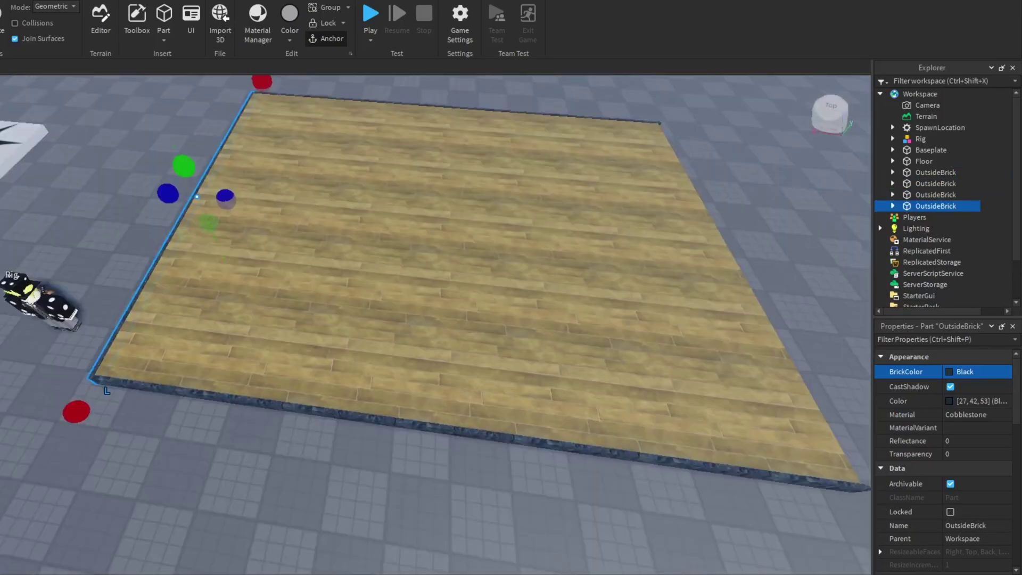
# Move the fourth OutsideBrick strip across the floor and align it flush with the remaining open edge
pyautogui.hotkey('ctrl', '2')
pyautogui.moveTo(226, 197); pyautogui.dragTo(534, 162)
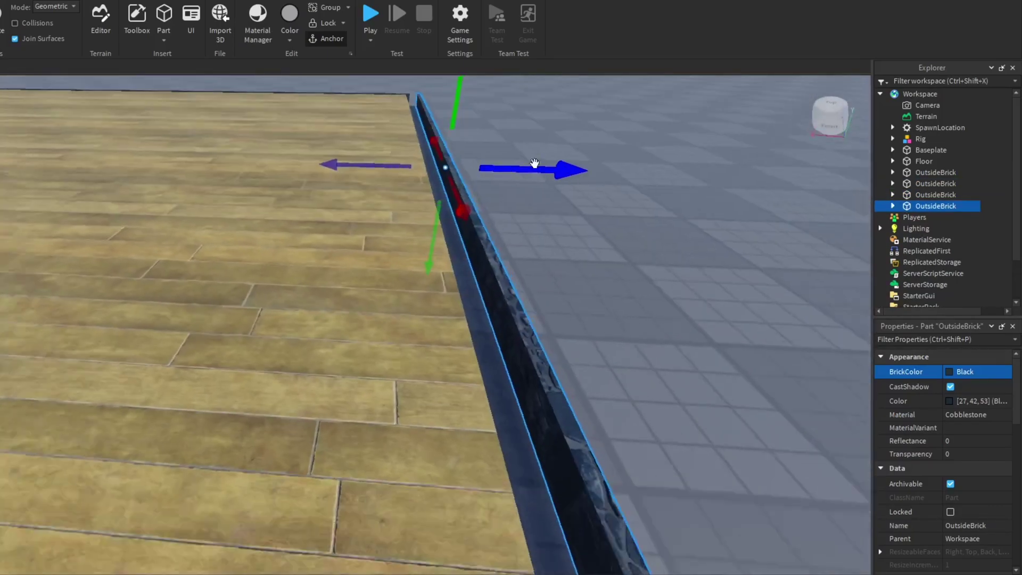
pyautogui.moveTo(533, 162); pyautogui.dragTo(594, 92, button='right')
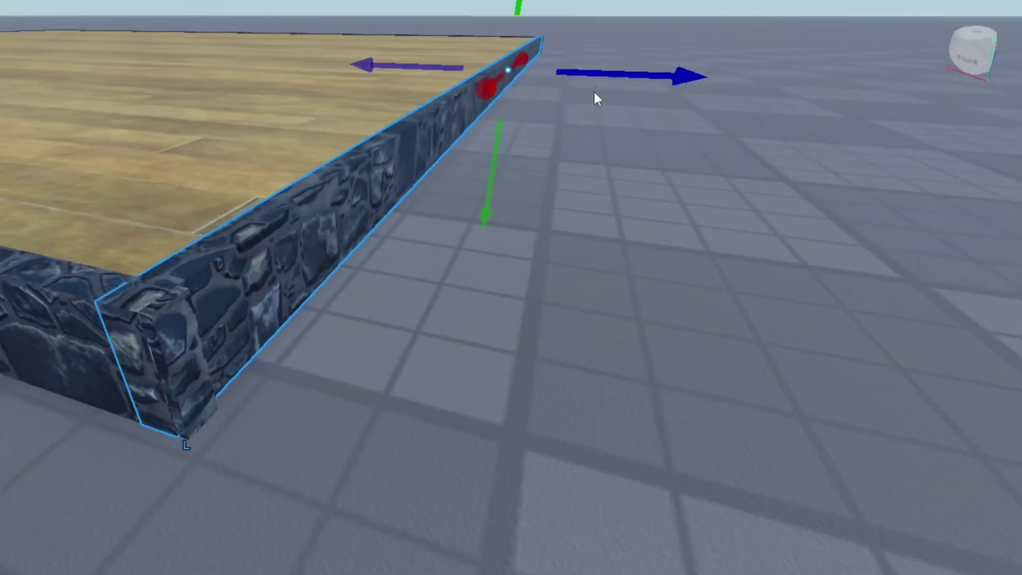
pyautogui.moveTo(593, 74); pyautogui.dragTo(597, 78)
pyautogui.moveTo(404, 165); pyautogui.dragTo(404, 165, button='right')
pyautogui.click(229, 234)
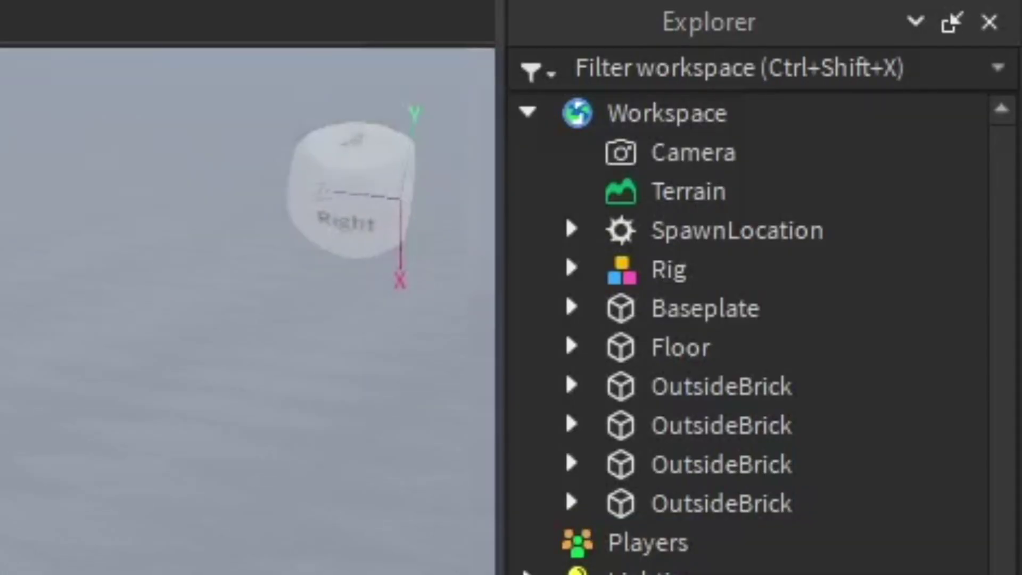
# Group the four OutsideBrick parts into a model and name it Outside Brick
pyautogui.click(682, 347)
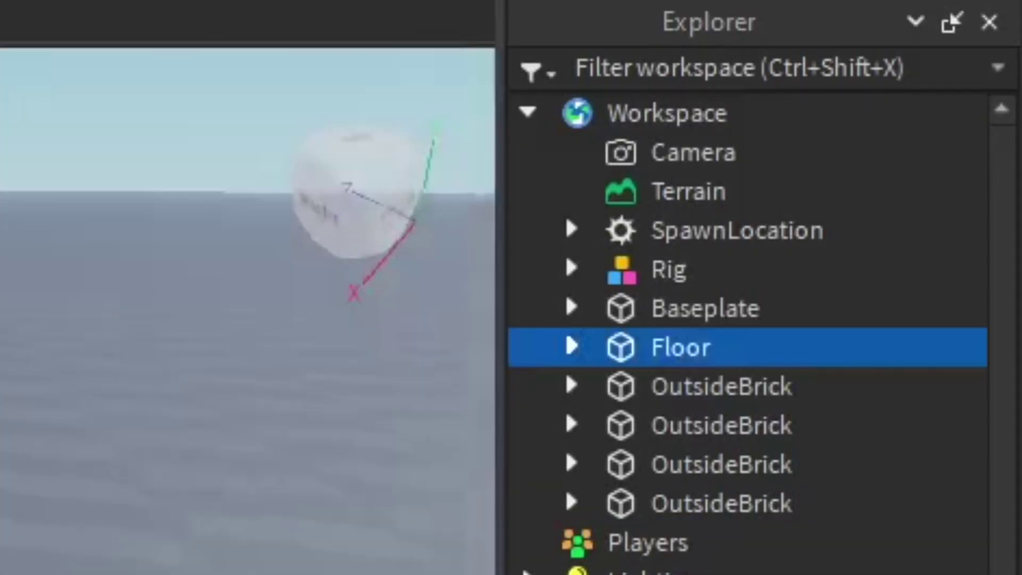
pyautogui.moveTo(877, 373); pyautogui.dragTo(821, 487)
pyautogui.moveTo(821, 486); pyautogui.dragTo(820, 487)
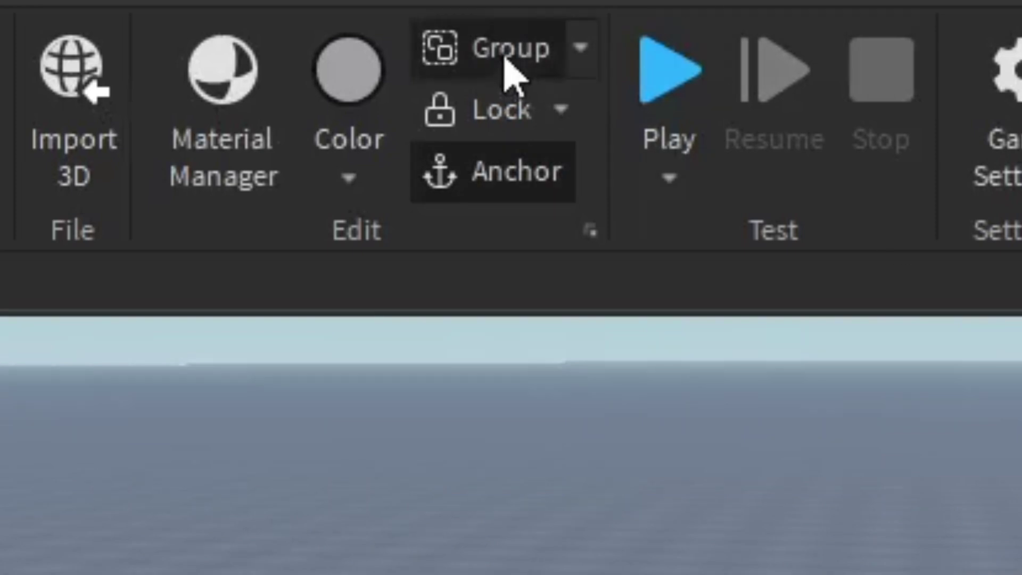
pyautogui.click(505, 57)
pyautogui.doubleClick(677, 289)
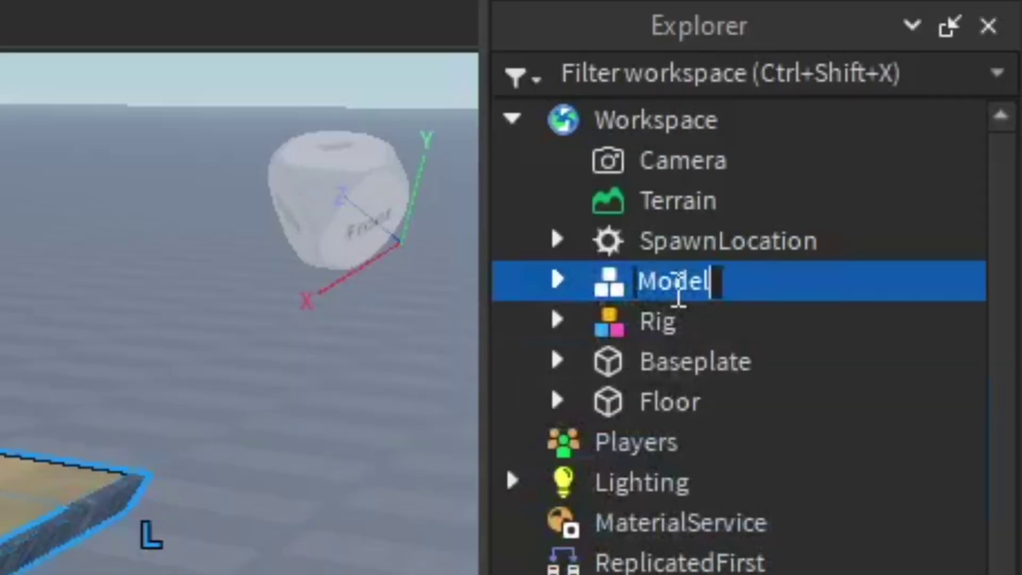
pyautogui.write('Outside')
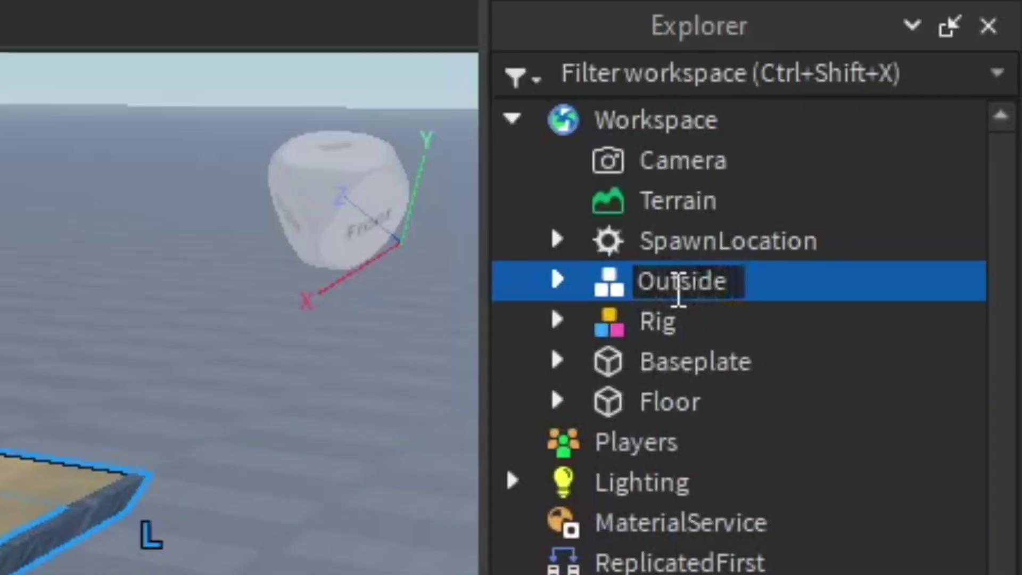
pyautogui.write(' Brick')
pyautogui.press('Return')
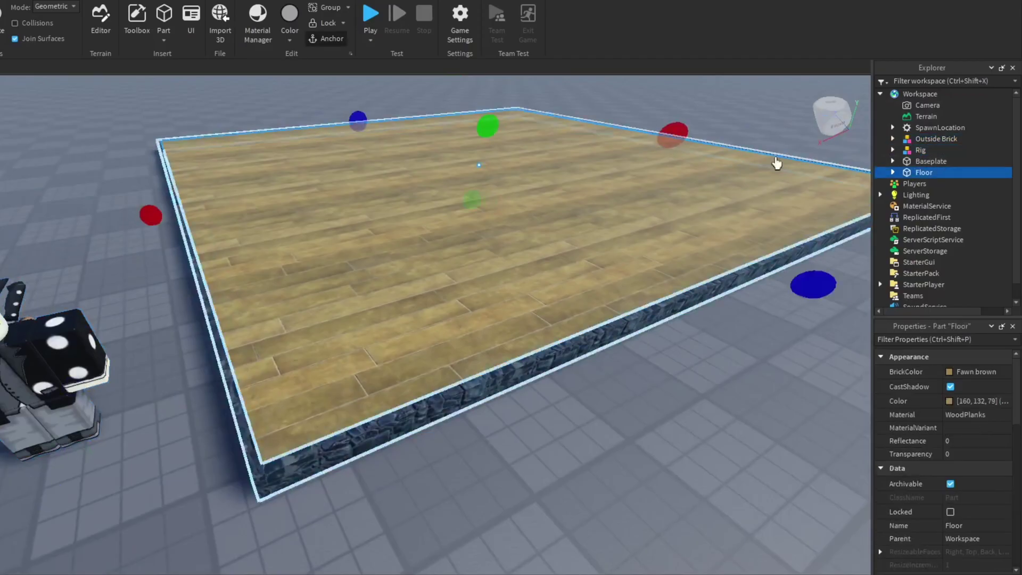
# Duplicate the Floor part and scale the copy into an upright wall standing along the front brick edge
pyautogui.hotkey('ctrl', 'd')
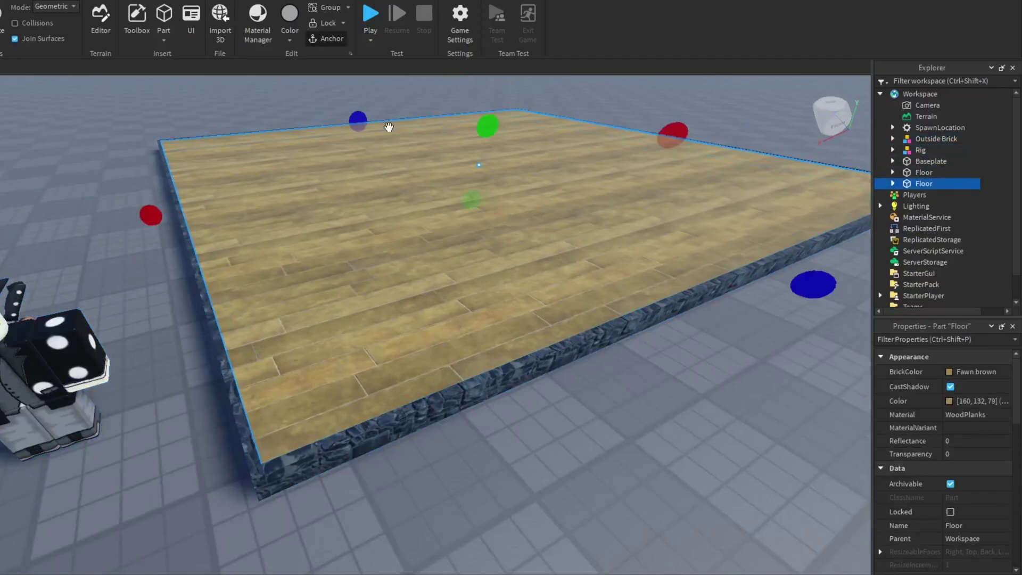
pyautogui.moveTo(358, 119); pyautogui.dragTo(599, 335)
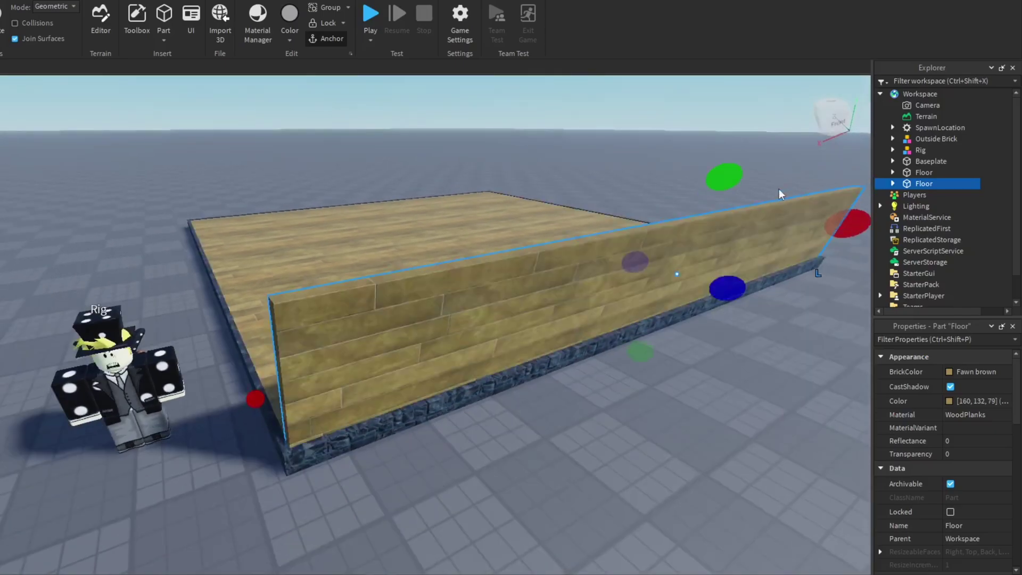
# Recolor the upright wall to Pastel Blue and set its material to Wood
pyautogui.click(976, 372)
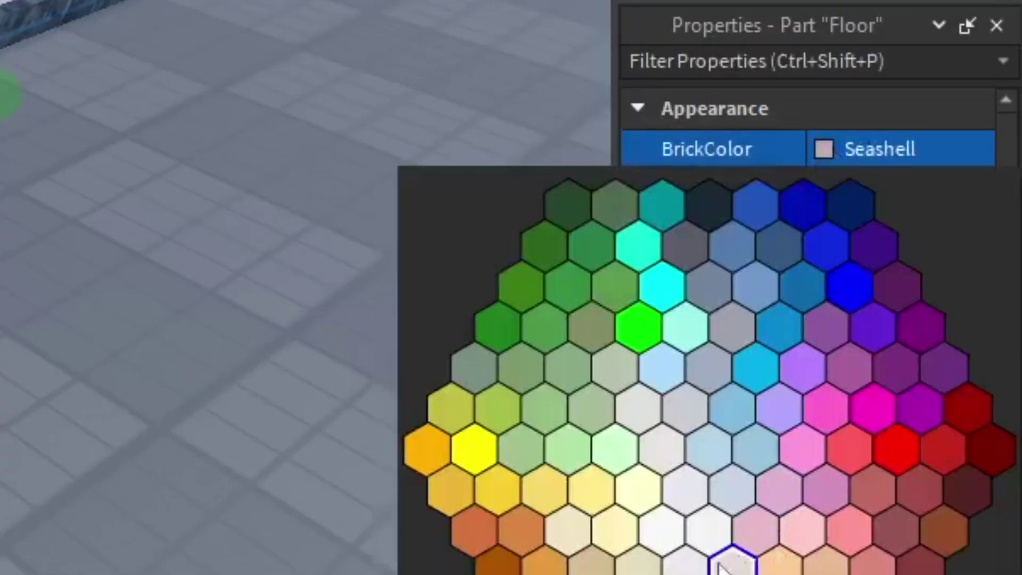
pyautogui.click(671, 571)
pyautogui.click(881, 152)
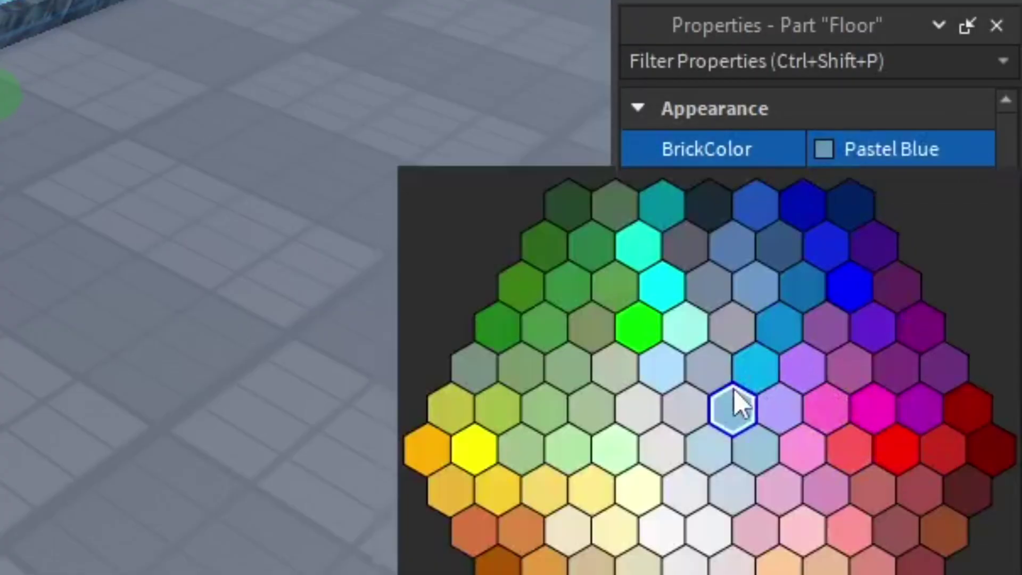
pyautogui.click(734, 390)
pyautogui.click(899, 267)
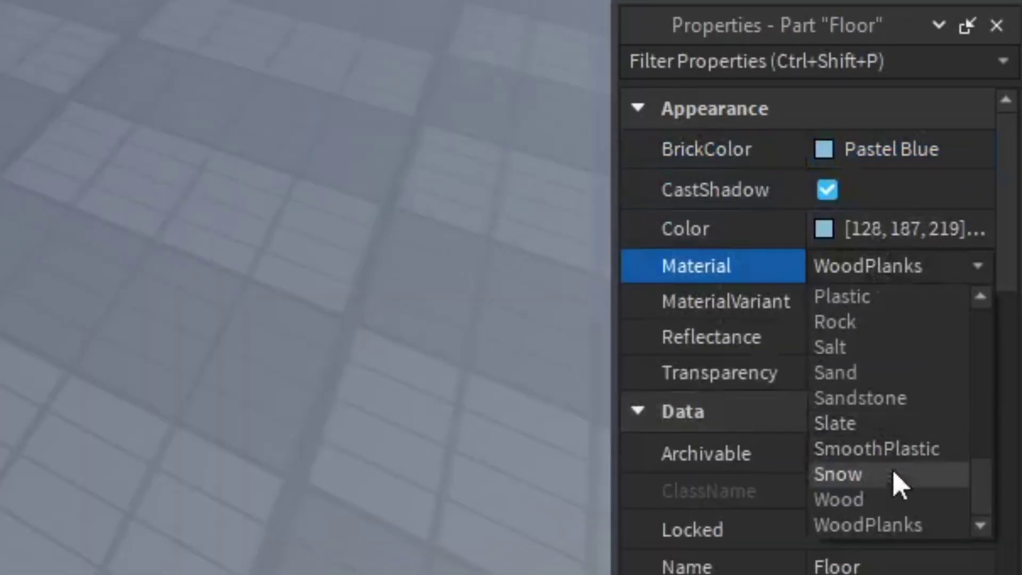
pyautogui.click(890, 498)
# Scale the blue wall upward to full room height above the front brick edge
pyautogui.moveTo(575, 240); pyautogui.dragTo(589, 209)
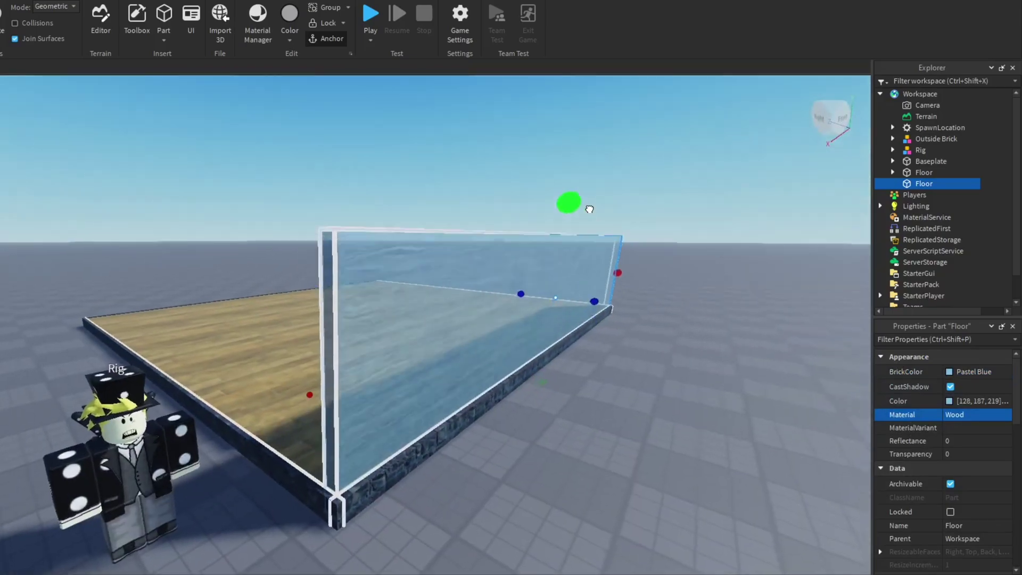
pyautogui.moveTo(590, 209); pyautogui.dragTo(543, 228, button='right')
pyautogui.moveTo(527, 231); pyautogui.dragTo(527, 222)
pyautogui.moveTo(527, 222); pyautogui.dragTo(554, 221, button='right')
# Rename the blue upright part from the copied floor as Wall
pyautogui.doubleClick(916, 187)
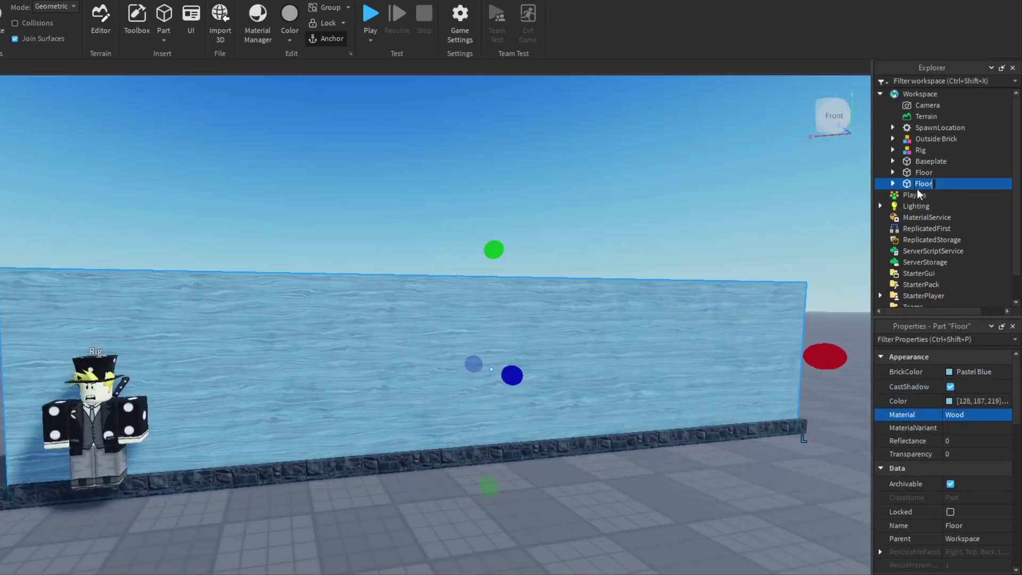
pyautogui.write('Wall')
pyautogui.press('Return')
pyautogui.click(893, 184)
pyautogui.click(893, 184)
# Duplicate the wall and move the copy across the floor to stand flush on the opposite brick edge
pyautogui.moveTo(617, 209); pyautogui.dragTo(394, 276, button='right')
pyautogui.hotkey('ctrl', 'd')
pyautogui.hotkey('ctrl', '2')
pyautogui.moveTo(447, 264); pyautogui.dragTo(772, 268)
pyautogui.moveTo(607, 319); pyautogui.dragTo(511, 319, button='right')
pyautogui.moveTo(426, 119); pyautogui.dragTo(421, 119)
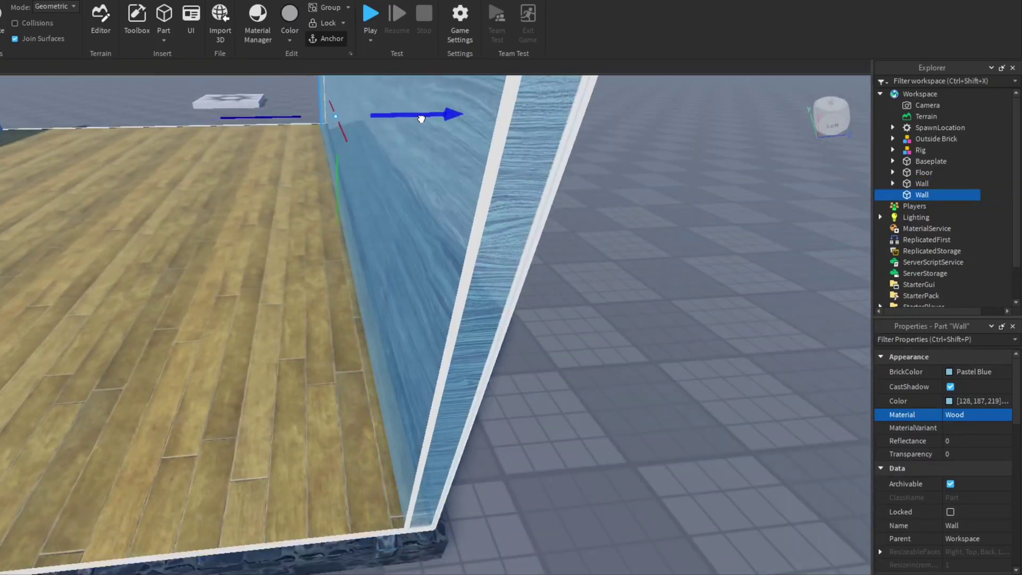
# Duplicate the wall again, rotate the copy crosswise and align it along one open side between the two walls
pyautogui.hotkey('ctrl', 'd')
pyautogui.hotkey('ctrl', '4')
pyautogui.scroll(-5, 418, 240)
pyautogui.moveTo(418, 240); pyautogui.dragTo(281, 266, button='right')
pyautogui.hotkey('ctrl', '2')
pyautogui.moveTo(354, 215); pyautogui.dragTo(449, 235)
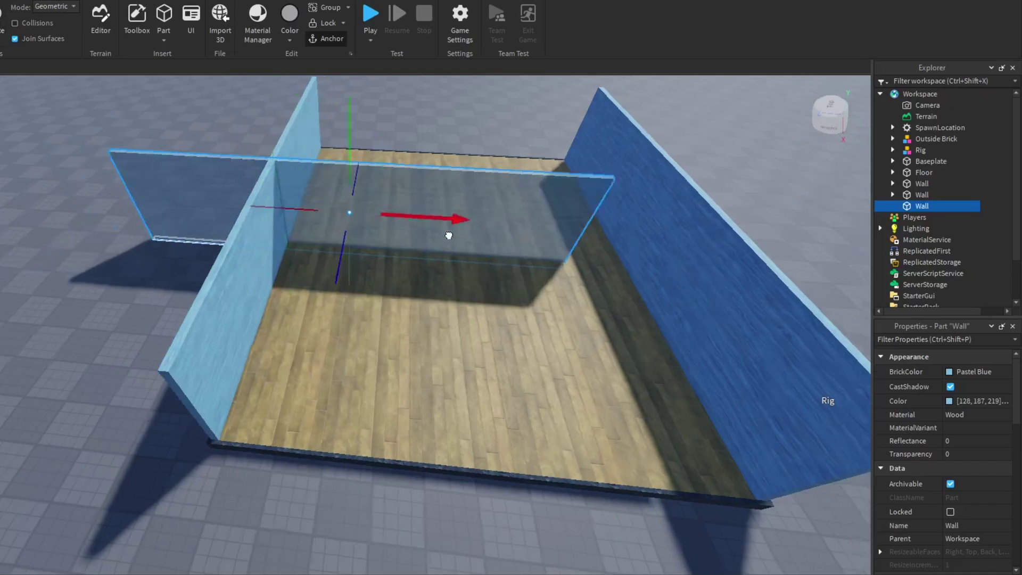
pyautogui.moveTo(456, 334); pyautogui.dragTo(461, 509)
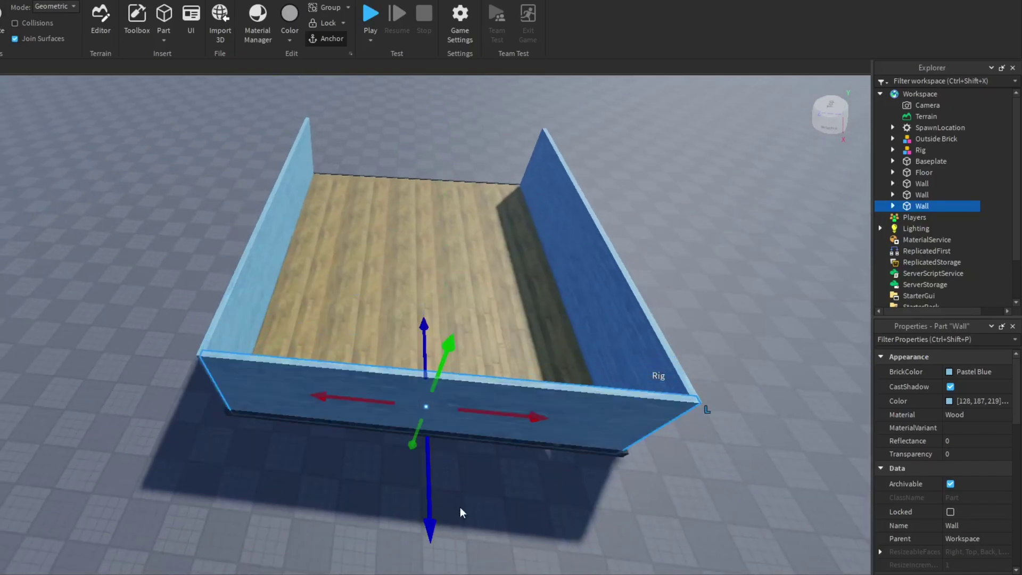
pyautogui.moveTo(461, 513); pyautogui.dragTo(415, 511, button='right')
pyautogui.moveTo(438, 92); pyautogui.dragTo(419, 94)
pyautogui.moveTo(452, 203); pyautogui.dragTo(457, 194, button='right')
# Place a fourth wall along the remaining open side of the floor to close the room
pyautogui.scroll(-5, 451, 203)
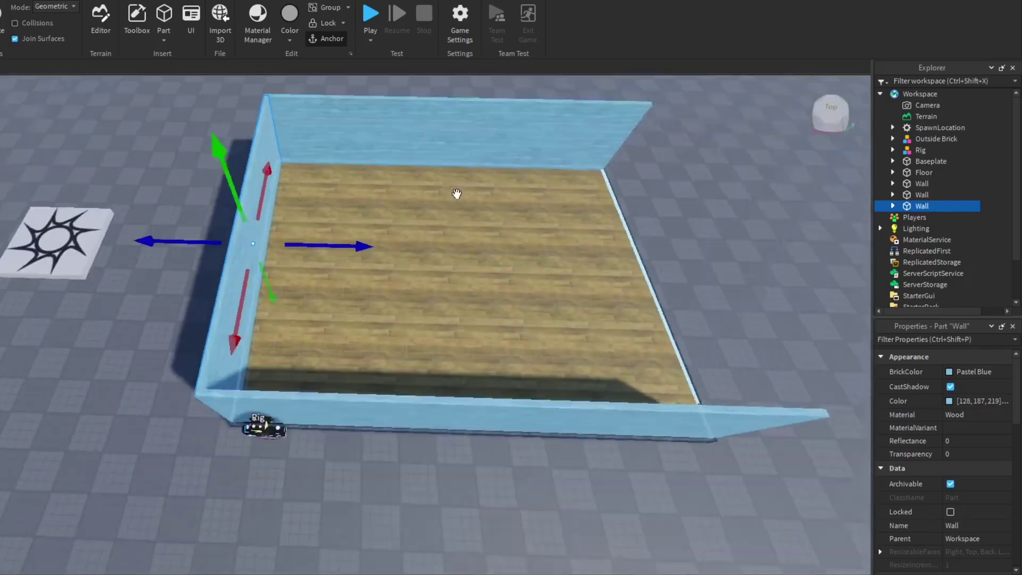
pyautogui.moveTo(218, 252); pyautogui.dragTo(427, 281)
pyautogui.scroll(-4, 429, 291)
pyautogui.moveTo(429, 291); pyautogui.dragTo(363, 277, button='right')
pyautogui.scroll(-5, 363, 277)
# Turn off CastShadow for all four selected walls
pyautogui.click(950, 387)
pyautogui.moveTo(580, 285); pyautogui.dragTo(596, 287, button='right')
pyautogui.scroll(4, 595, 288)
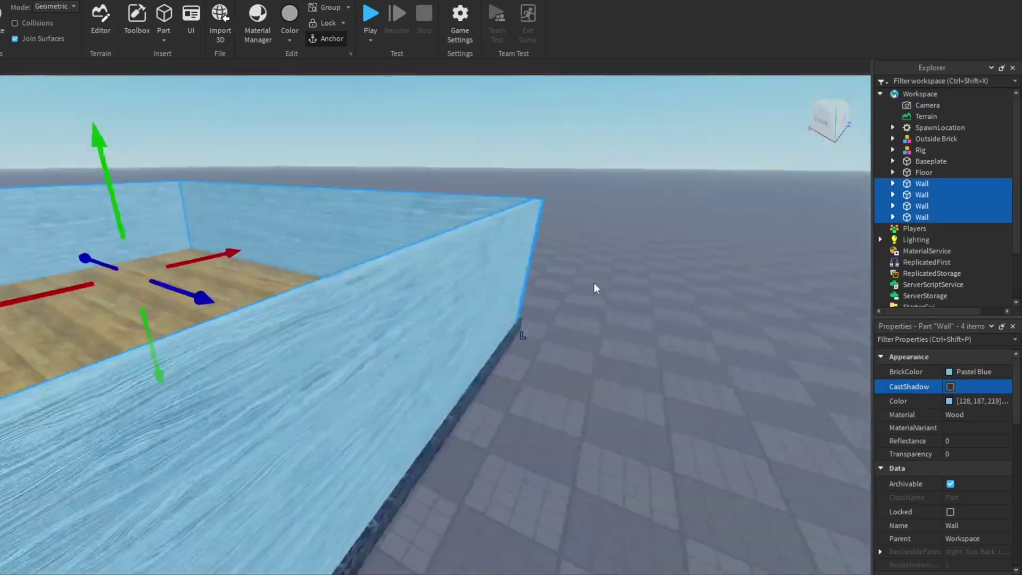
pyautogui.click(588, 285)
# Duplicate a wall and scale the copy into a thin panel stretching across the tops of the walls
pyautogui.click(459, 234)
pyautogui.scroll(3, 459, 234)
pyautogui.click(0, 17)
pyautogui.hotkey('ctrl', 'd')
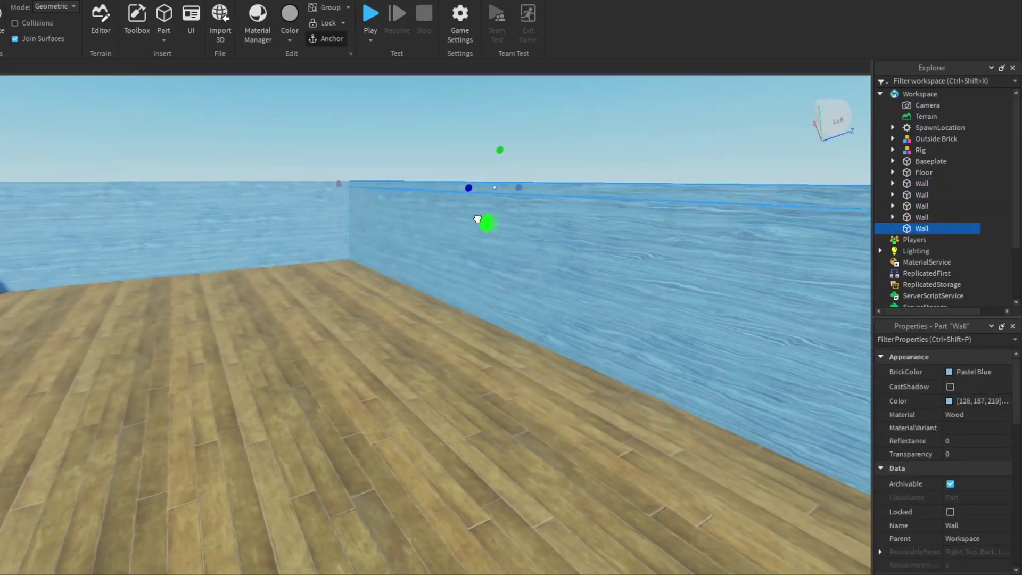
pyautogui.moveTo(477, 218); pyautogui.dragTo(481, 234, button='right')
pyautogui.scroll(-5, 481, 234)
pyautogui.moveTo(676, 175); pyautogui.dragTo(326, 209)
# Rename the overhead panel as Roof and give it a near-white brick color
pyautogui.doubleClick(920, 229)
pyautogui.write('Roof')
pyautogui.press('Return')
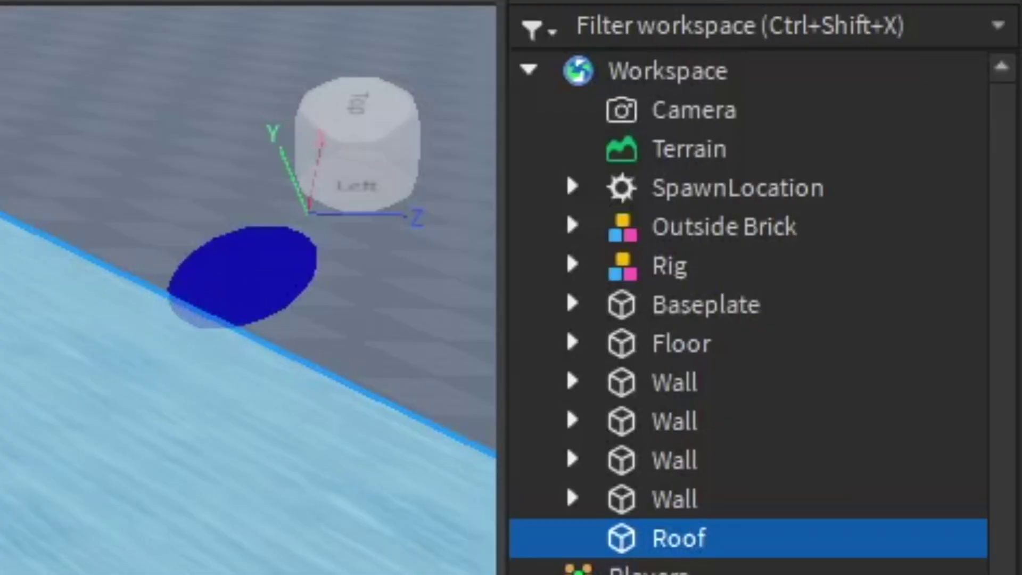
pyautogui.click(972, 372)
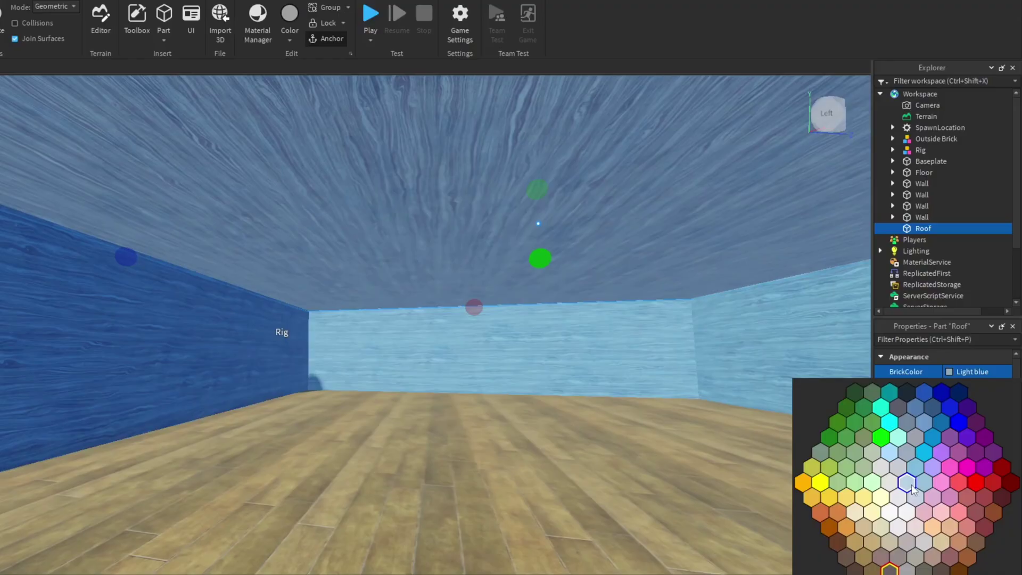
pyautogui.click(902, 493)
pyautogui.click(481, 365)
# Fine-tune the wall sizes around the roof so their top edges frame the white panel without gaps at the corners
pyautogui.moveTo(499, 367); pyautogui.dragTo(492, 272, button='right')
pyautogui.scroll(-5, 493, 272)
pyautogui.click(493, 272)
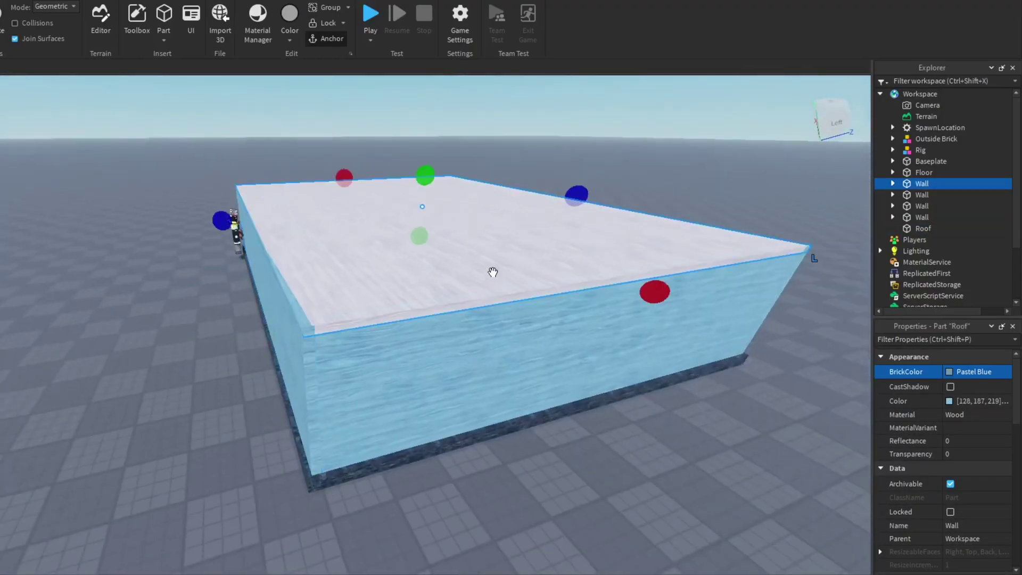
pyautogui.moveTo(628, 192); pyautogui.dragTo(641, 189, button='right')
pyautogui.moveTo(801, 125); pyautogui.dragTo(810, 120)
pyautogui.moveTo(692, 145); pyautogui.dragTo(673, 143, button='right')
pyautogui.moveTo(401, 108); pyautogui.dragTo(400, 107)
pyautogui.moveTo(627, 195); pyautogui.dragTo(596, 153, button='right')
pyautogui.moveTo(573, 172); pyautogui.dragTo(574, 171)
pyautogui.moveTo(585, 196); pyautogui.dragTo(620, 192, button='right')
pyautogui.click(629, 33)
pyautogui.moveTo(873, 187); pyautogui.dragTo(880, 183, button='right')
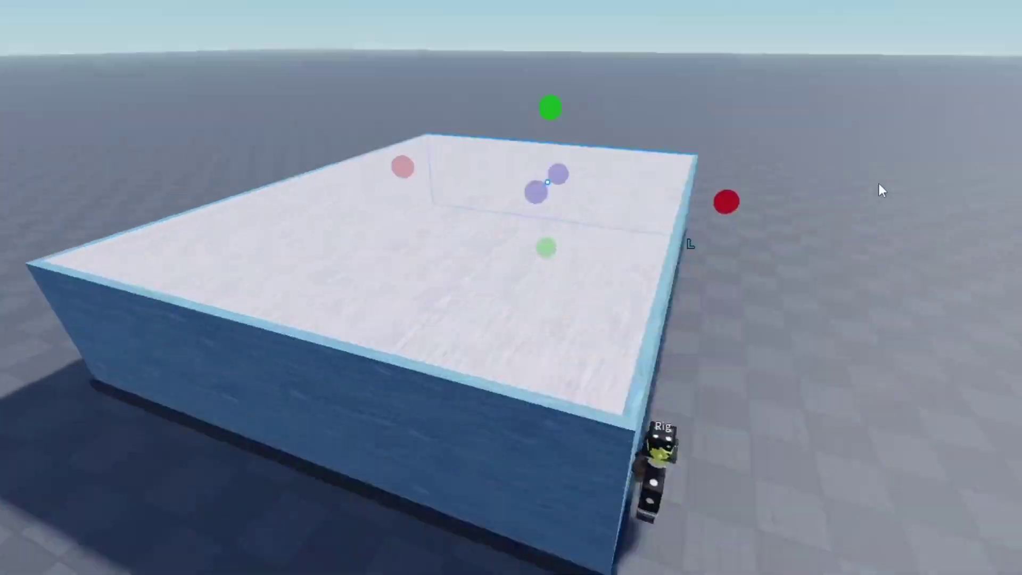
# Stretch the Pastel Blue panel on top of the house flush with the outer wall edges and name it Roof Cover
pyautogui.click(538, 223)
pyautogui.moveTo(660, 114)
pyautogui.mouseDown(button='right')
pyautogui.moveTo(663, 104)
pyautogui.moveTo(667, 111)
pyautogui.mouseUp(button='right')
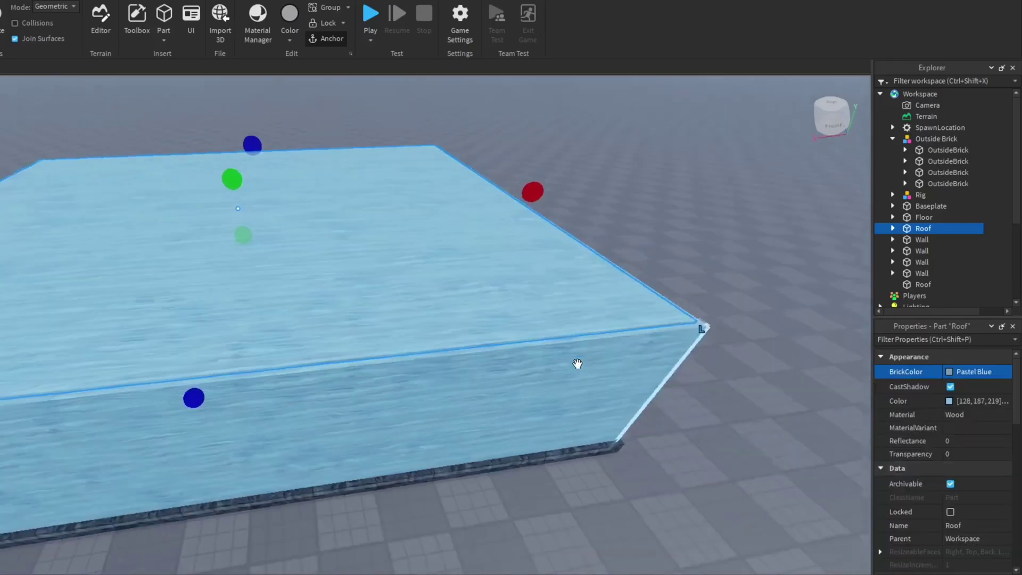
pyautogui.moveTo(577, 365); pyautogui.dragTo(439, 260, button='right')
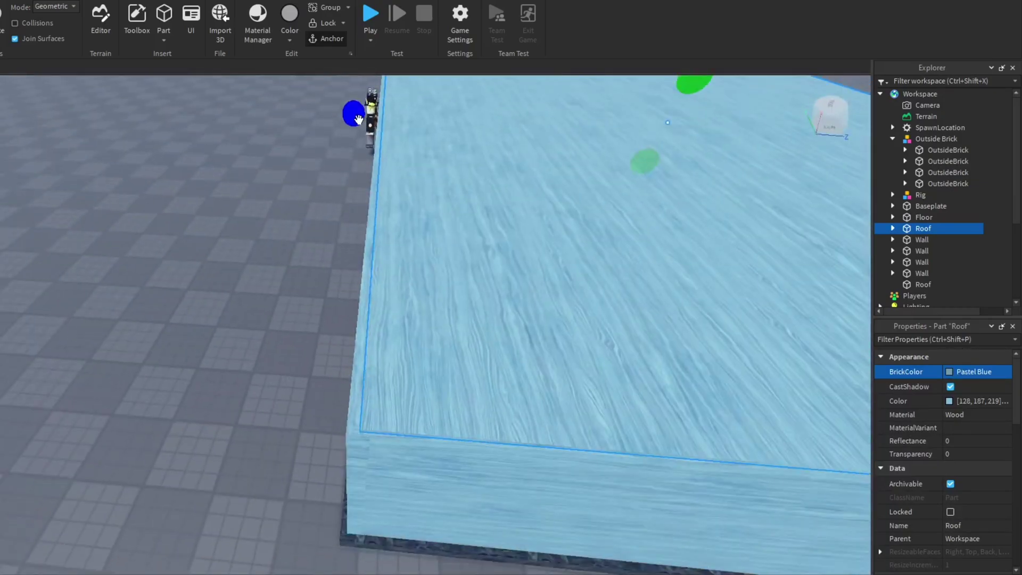
pyautogui.moveTo(358, 119); pyautogui.dragTo(354, 117)
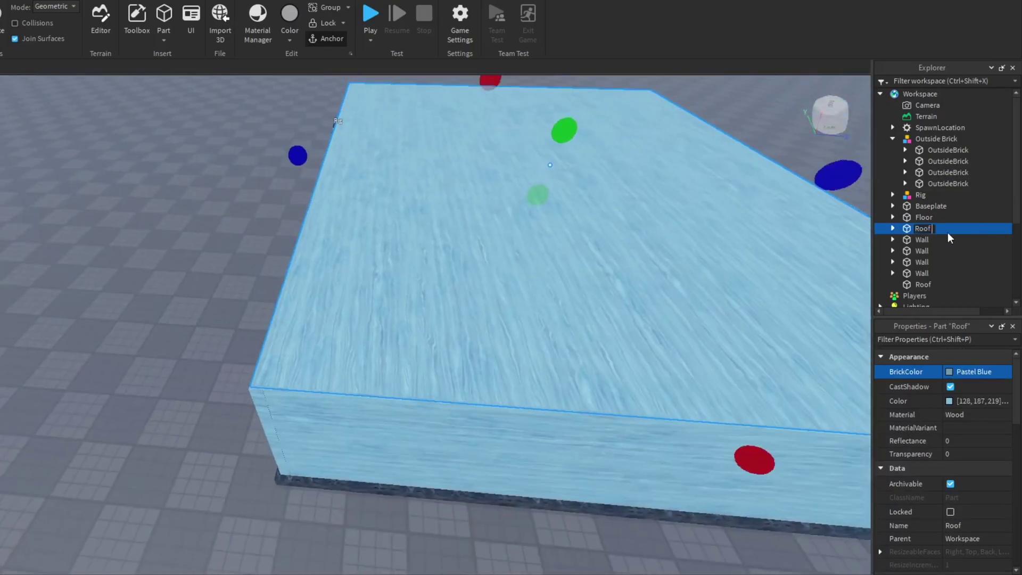
pyautogui.write('Cover')
pyautogui.press('Return')
pyautogui.moveTo(617, 261)
pyautogui.mouseDown(button='right')
pyautogui.moveTo(660, 244)
pyautogui.moveTo(628, 266)
pyautogui.mouseUp(button='right')
pyautogui.moveTo(337, 165); pyautogui.dragTo(343, 168)
pyautogui.moveTo(342, 167); pyautogui.dragTo(375, 198, button='right')
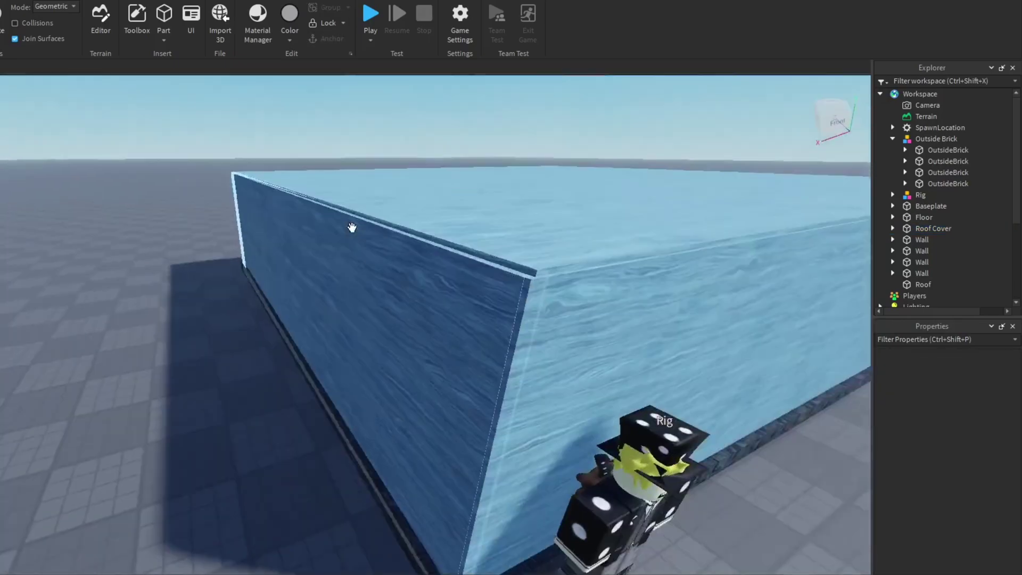
# Duplicate the front OutsideBrick strip and keep the copy in a separate model named Steps
pyautogui.moveTo(351, 226); pyautogui.dragTo(354, 229, button='right')
pyautogui.moveTo(414, 319); pyautogui.dragTo(411, 390)
pyautogui.click(937, 139)
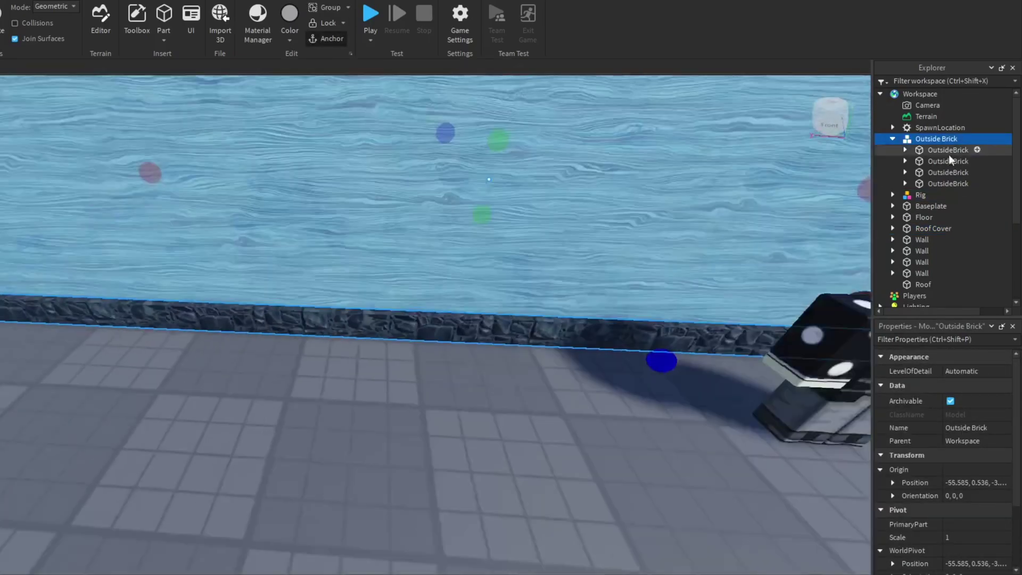
pyautogui.doubleClick(948, 183)
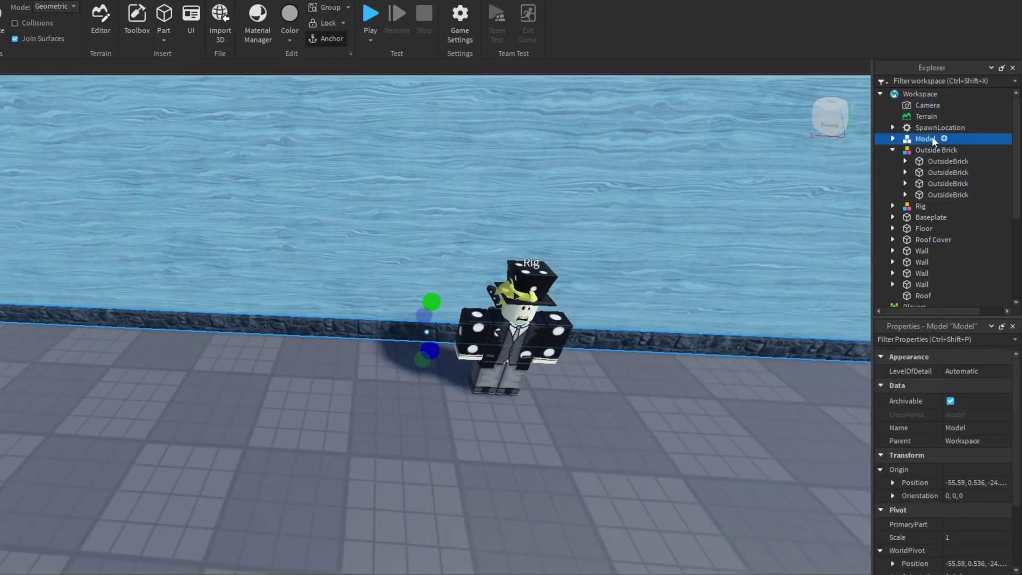
# Scale the strip in Steps into a short block that projects from the front wall and matches the brick border's height
pyautogui.moveTo(4, 206); pyautogui.dragTo(245, 335)
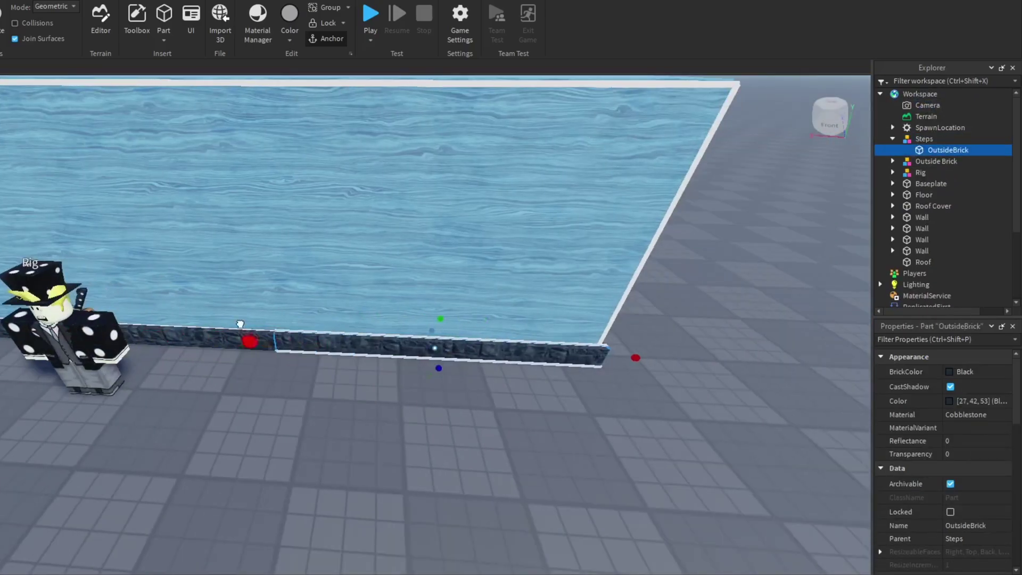
pyautogui.moveTo(635, 357); pyautogui.dragTo(576, 357)
pyautogui.moveTo(373, 356); pyautogui.dragTo(328, 412)
pyautogui.moveTo(372, 308); pyautogui.dragTo(376, 328)
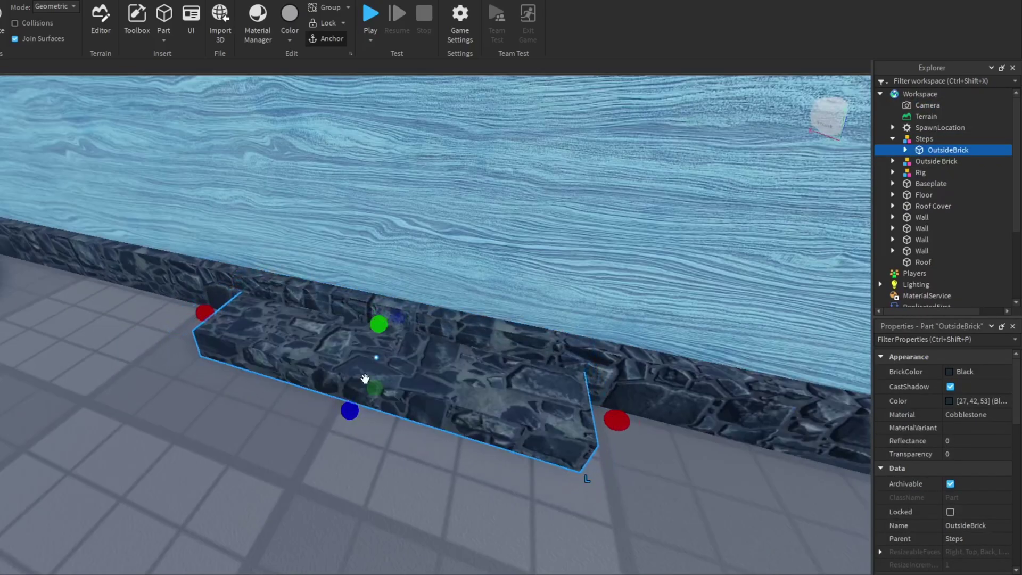
pyautogui.moveTo(376, 328); pyautogui.dragTo(387, 329, button='right')
pyautogui.scroll(3, 388, 329)
pyautogui.moveTo(389, 330); pyautogui.dragTo(385, 308)
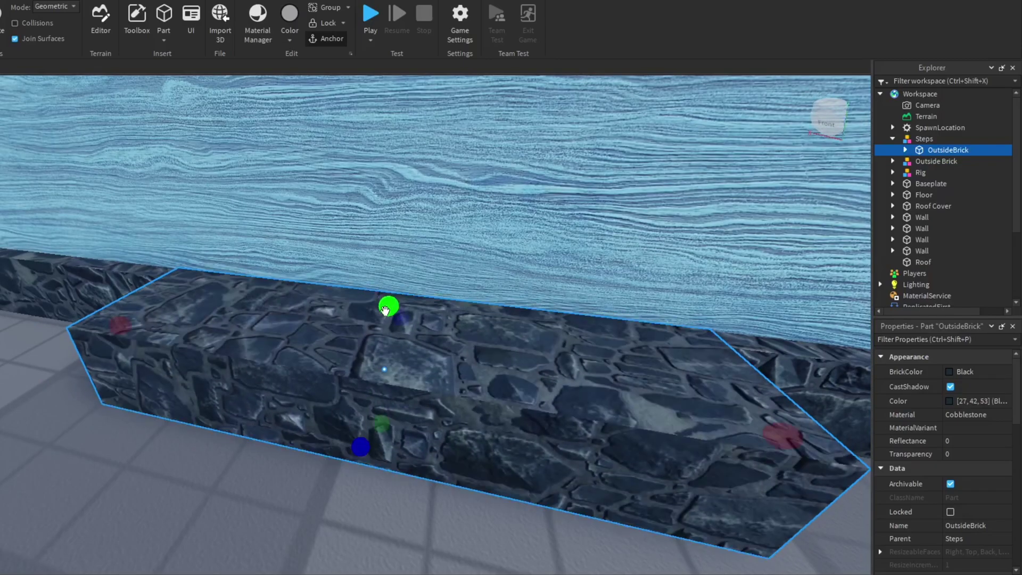
# Narrow the step block from its ends to suit the width of the rig standing on it
pyautogui.scroll(-4, 272, 255)
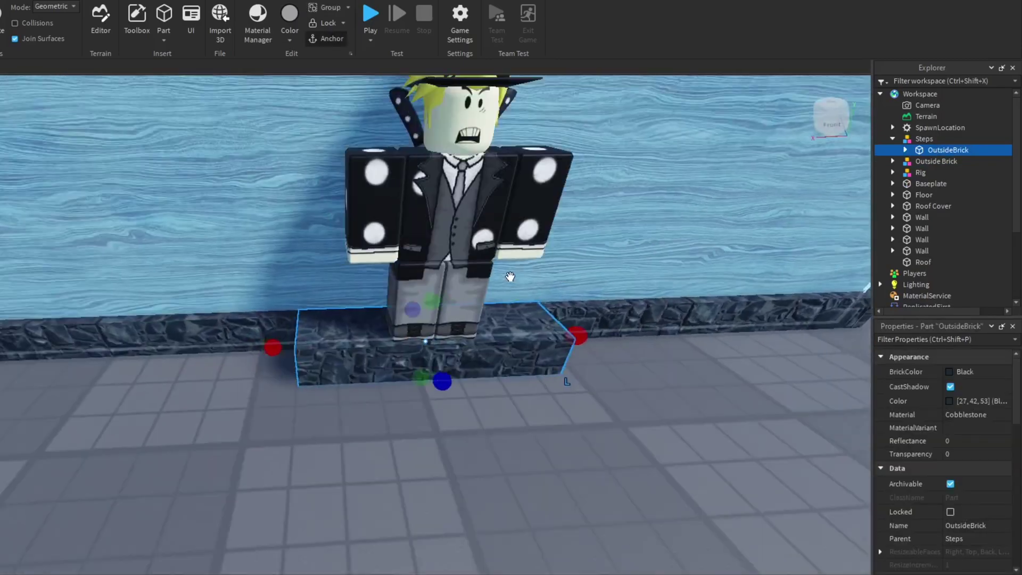
pyautogui.moveTo(509, 277); pyautogui.dragTo(554, 278, button='right')
pyautogui.moveTo(362, 346); pyautogui.dragTo(336, 347)
pyautogui.moveTo(336, 347); pyautogui.dragTo(299, 349, button='right')
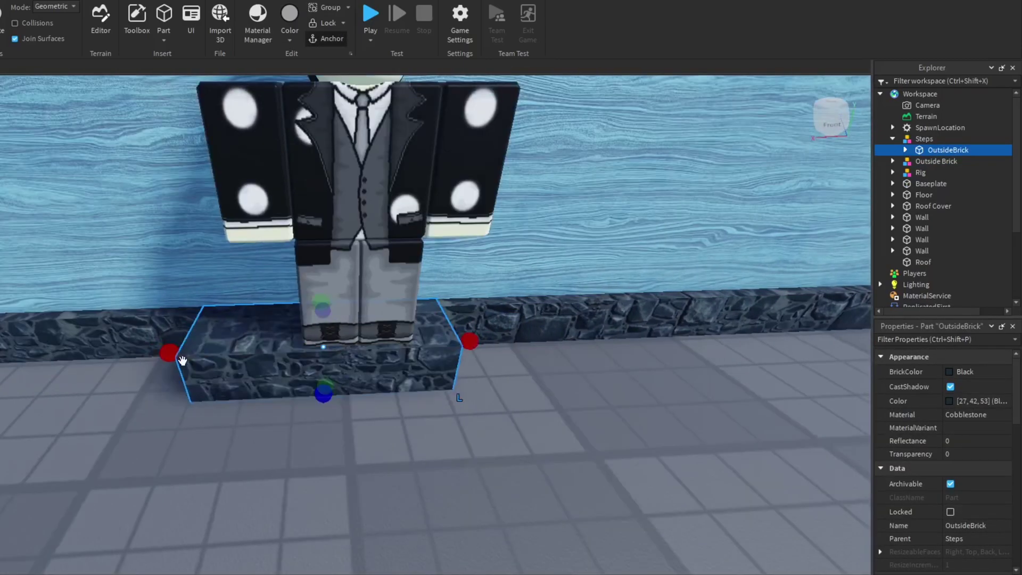
pyautogui.scroll(3, 288, 369)
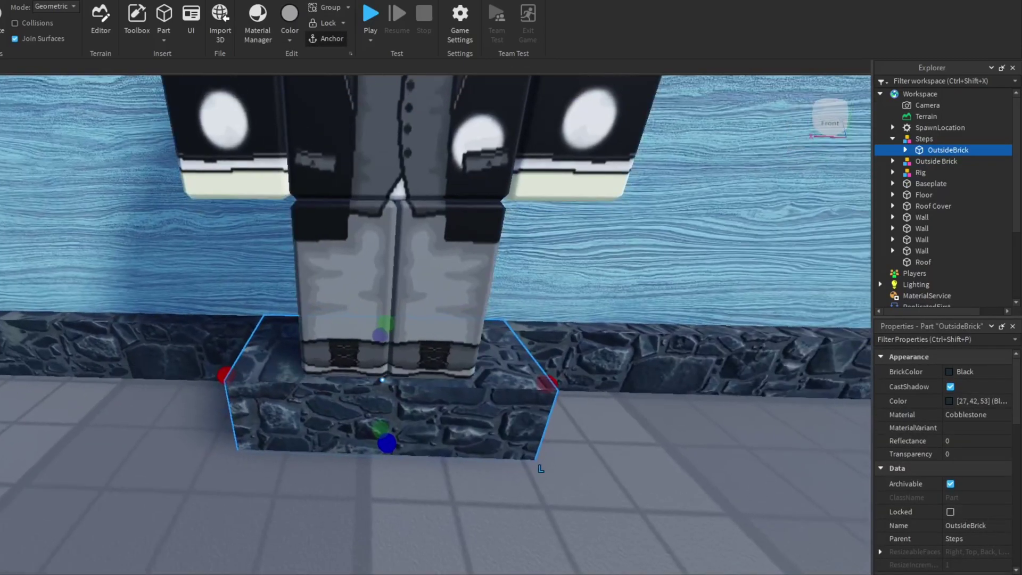
# Duplicate the step block and move the copy outward so it sits directly in front of the first
pyautogui.hotkey('ctrl', 'd')
pyautogui.hotkey('ctrl', '2')
pyautogui.moveTo(387, 451); pyautogui.dragTo(390, 456)
pyautogui.scroll(-3, 385, 461)
pyautogui.moveTo(390, 456); pyautogui.dragTo(394, 462, button='right')
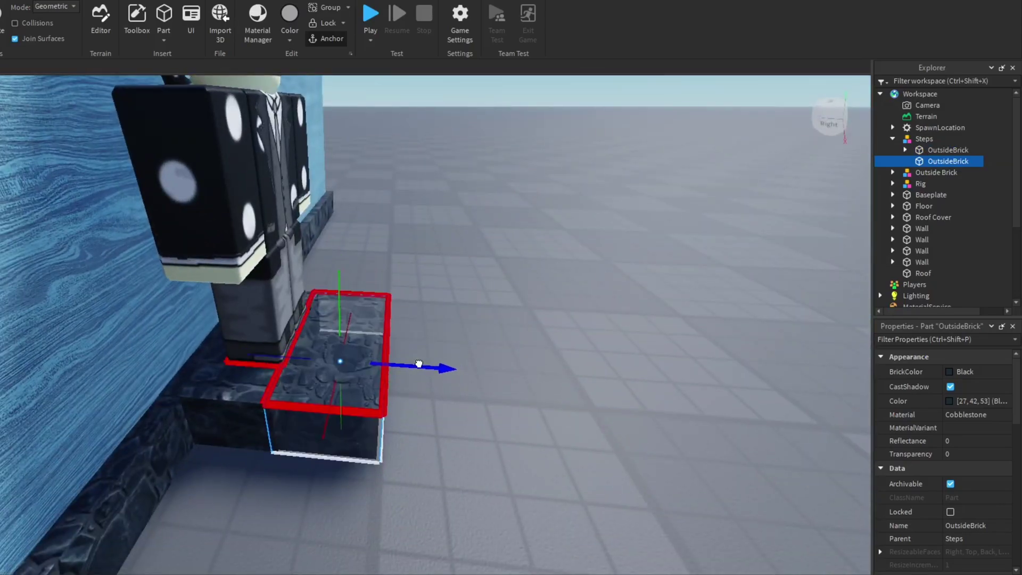
pyautogui.moveTo(419, 364); pyautogui.dragTo(420, 364)
# Resize the front step copy and lower it to form the bottom step of the entrance
pyautogui.moveTo(421, 364); pyautogui.dragTo(373, 367, button='right')
pyautogui.hotkey('ctrl', '3')
pyautogui.moveTo(543, 361); pyautogui.dragTo(565, 366)
pyautogui.moveTo(554, 364); pyautogui.dragTo(373, 367, button='right')
pyautogui.hotkey('ctrl', '2')
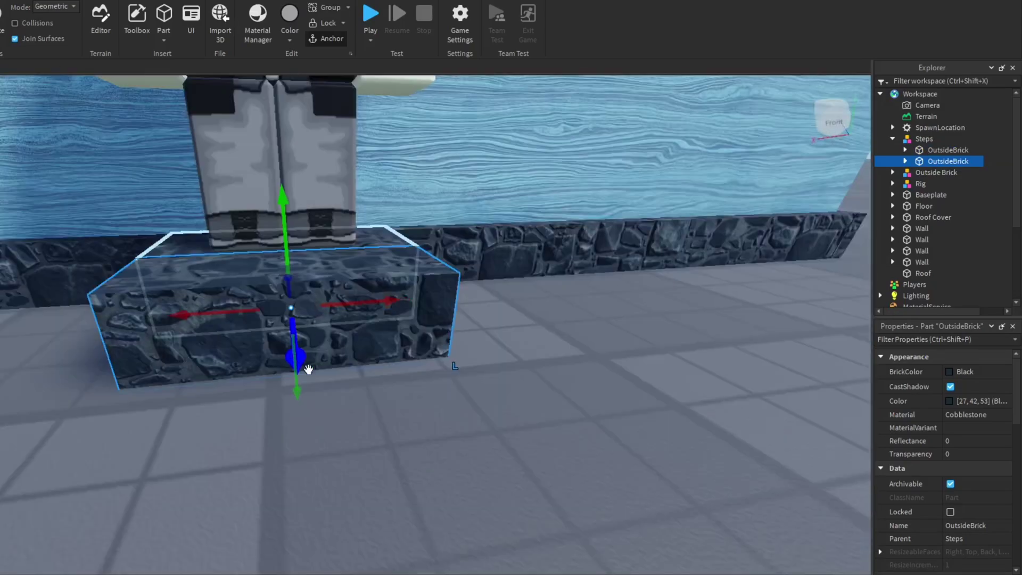
pyautogui.moveTo(308, 369); pyautogui.dragTo(282, 370, button='right')
pyautogui.moveTo(250, 243); pyautogui.dragTo(251, 257)
pyautogui.scroll(-5, 319, 330)
pyautogui.click(397, 408)
pyautogui.moveTo(397, 408); pyautogui.dragTo(373, 404, button='right')
pyautogui.scroll(3, 549, 326)
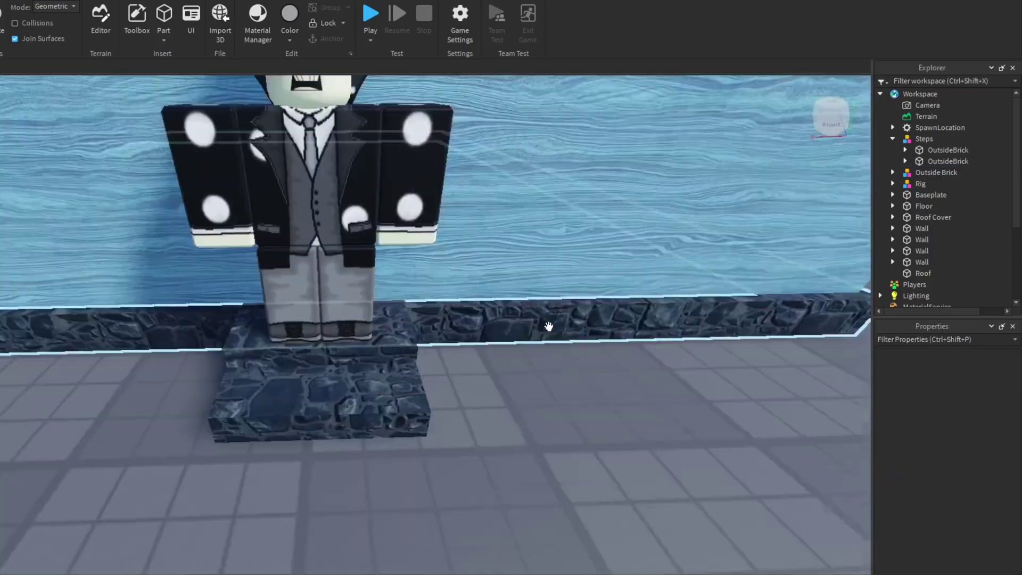
# Shorten the front wall so it ends beside the steps, opening that side of the house
pyautogui.scroll(3, 352, 234)
pyautogui.moveTo(362, 226); pyautogui.dragTo(372, 221, button='right')
pyautogui.scroll(-5, 372, 221)
pyautogui.click(684, 199)
pyautogui.scroll(-3, 586, 266)
pyautogui.moveTo(522, 320); pyautogui.dragTo(502, 324, button='right')
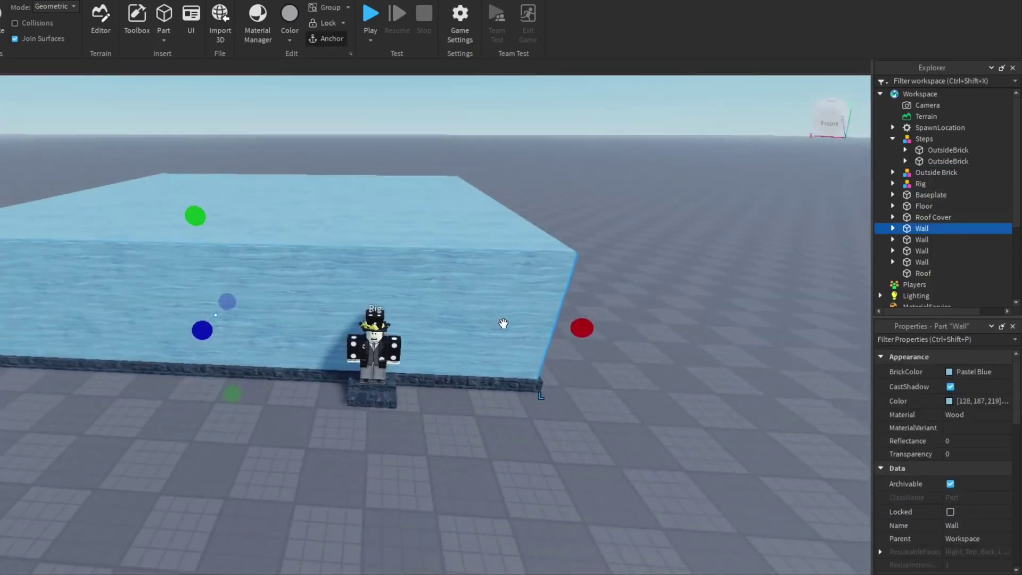
pyautogui.scroll(3, 502, 324)
pyautogui.moveTo(681, 298); pyautogui.dragTo(487, 310)
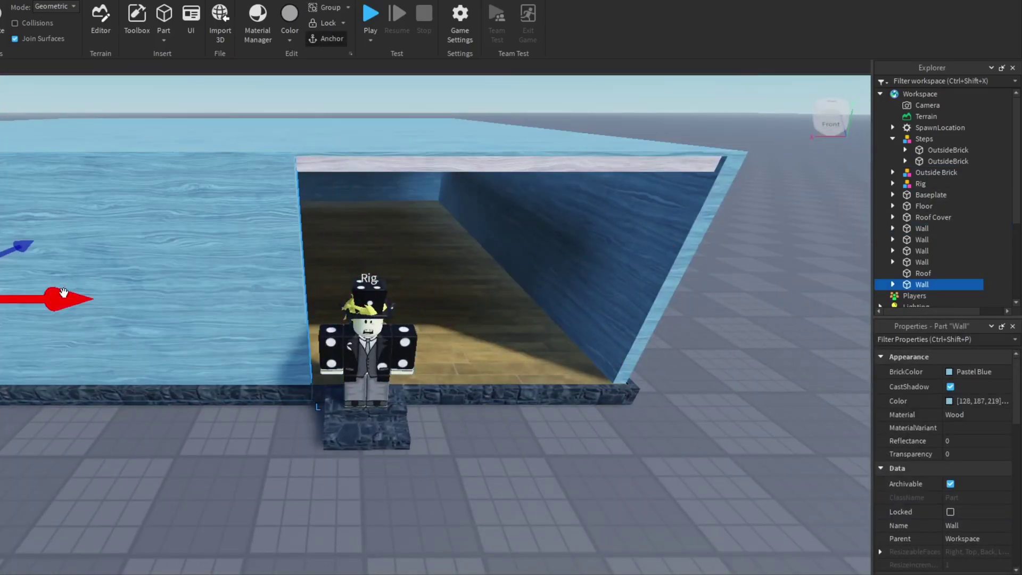
# Move a copy of the front wall past the steps and scale it to fill the corner side, leaving a doorway
pyautogui.moveTo(64, 293); pyautogui.dragTo(159, 299)
pyautogui.press('d')
pyautogui.press('a')
pyautogui.hotkey('ctrl', '3')
pyautogui.moveTo(250, 291); pyautogui.dragTo(201, 292, button='right')
pyautogui.moveTo(201, 292); pyautogui.dragTo(312, 335)
pyautogui.press('d')
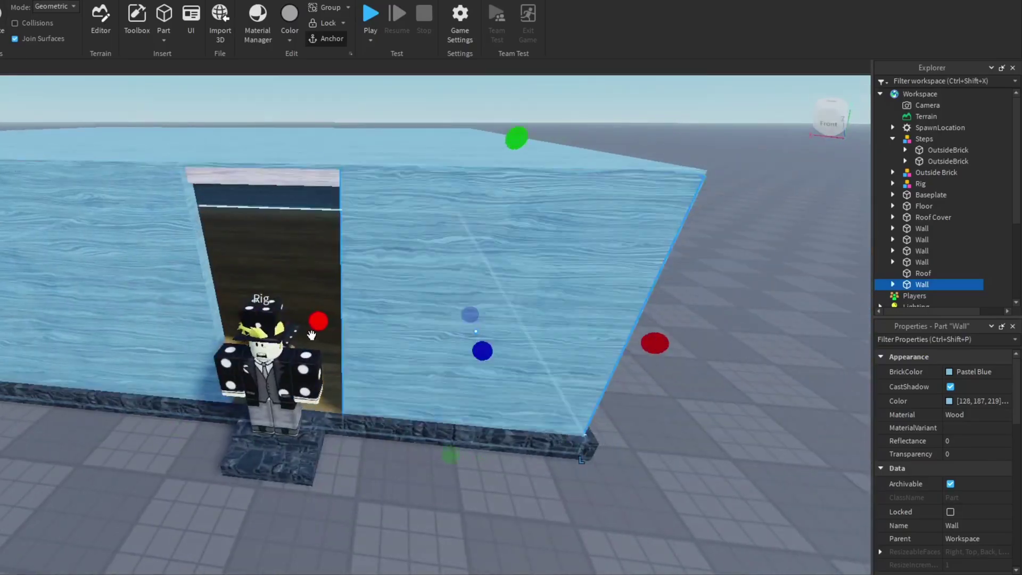
# Raise the bottom edge of the wall copy above the doorway and narrow it to close the gap over the opening
pyautogui.scroll(3, 311, 335)
pyautogui.moveTo(426, 357); pyautogui.dragTo(436, 363, button='right')
pyautogui.scroll(-5, 436, 363)
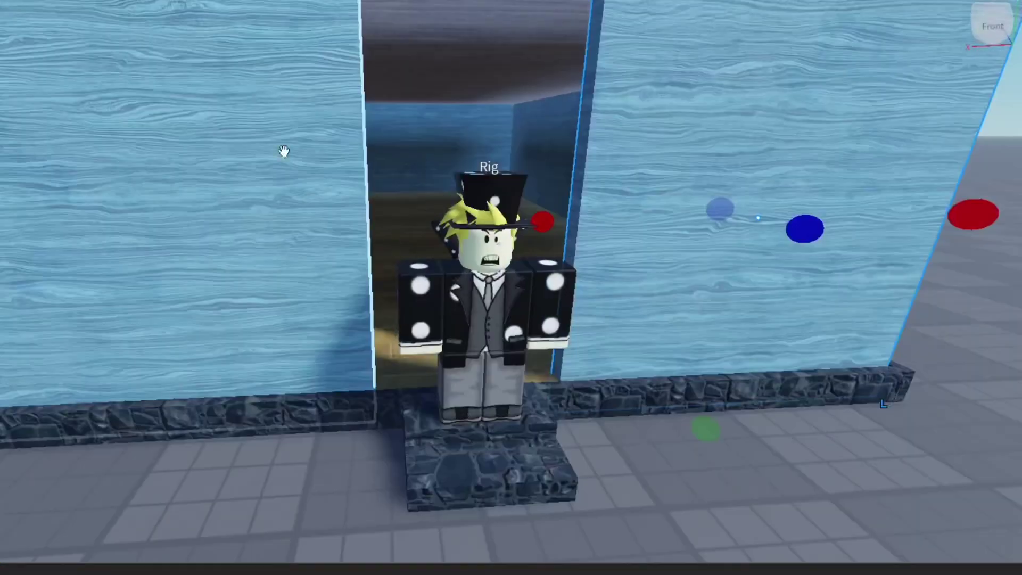
pyautogui.moveTo(283, 150); pyautogui.dragTo(284, 146, button='right')
pyautogui.moveTo(664, 446); pyautogui.dragTo(684, 274)
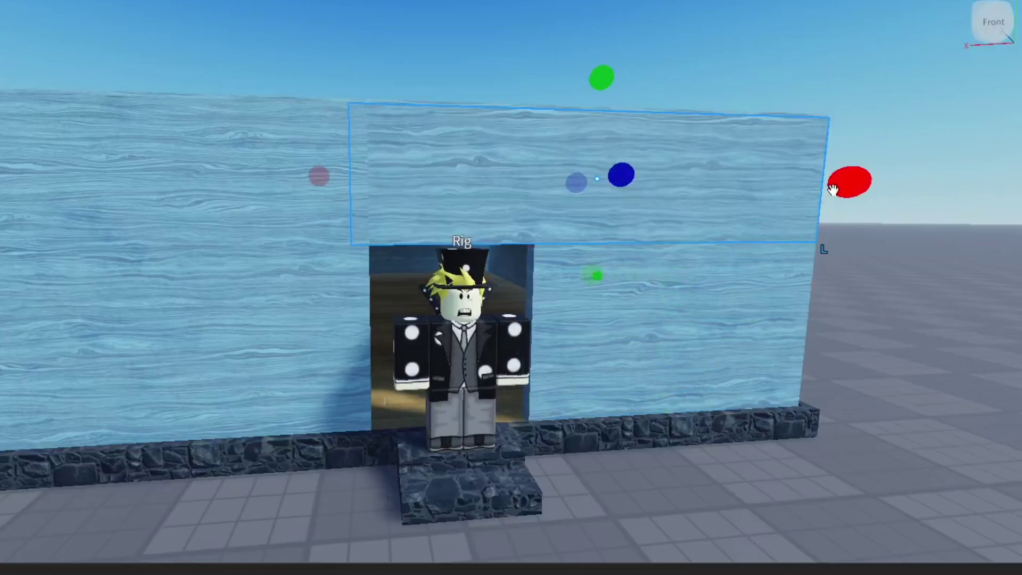
pyautogui.moveTo(833, 190); pyautogui.dragTo(589, 250)
pyautogui.scroll(2, 589, 250)
pyautogui.moveTo(588, 251); pyautogui.dragTo(585, 251, button='right')
pyautogui.scroll(3, 500, 250)
pyautogui.scroll(-3, 499, 251)
# Adjust the widths of the front walls on both sides of the doorway to narrow the opening slightly
pyautogui.click(373, 240)
pyautogui.moveTo(446, 231); pyautogui.dragTo(466, 233)
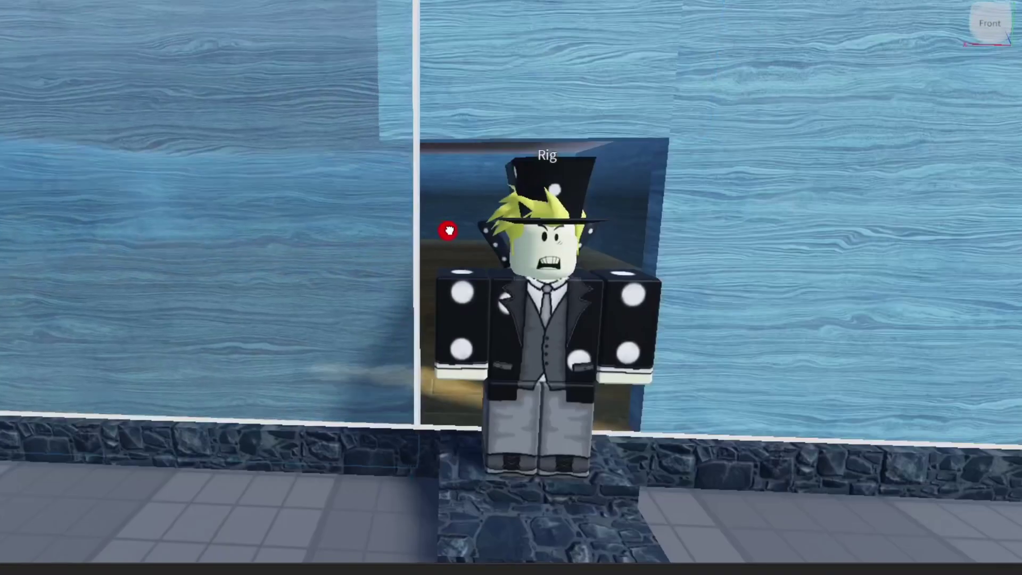
pyautogui.press('d')
pyautogui.click(532, 261)
pyautogui.moveTo(466, 232); pyautogui.dragTo(464, 240, button='right')
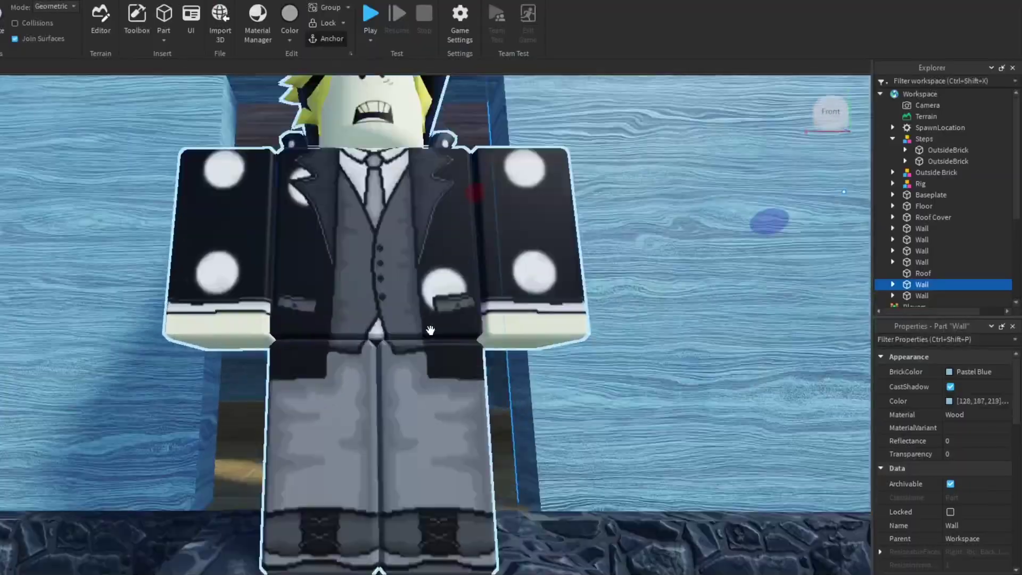
pyautogui.scroll(-6, 430, 330)
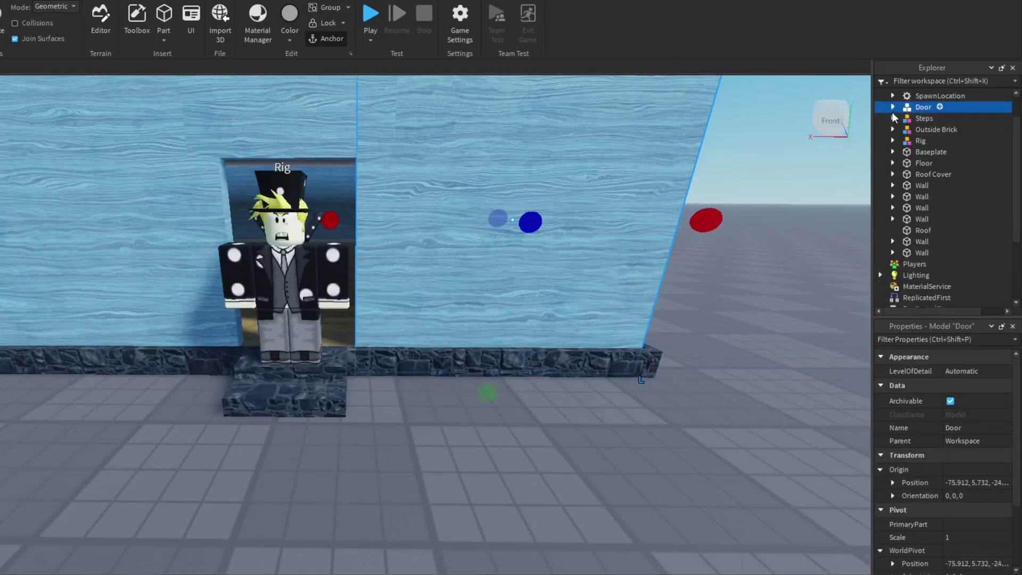
# Color the DoorFrame part Black and shrink it to a narrow post as tall as the doorway along one side
pyautogui.click(963, 373)
pyautogui.click(976, 419)
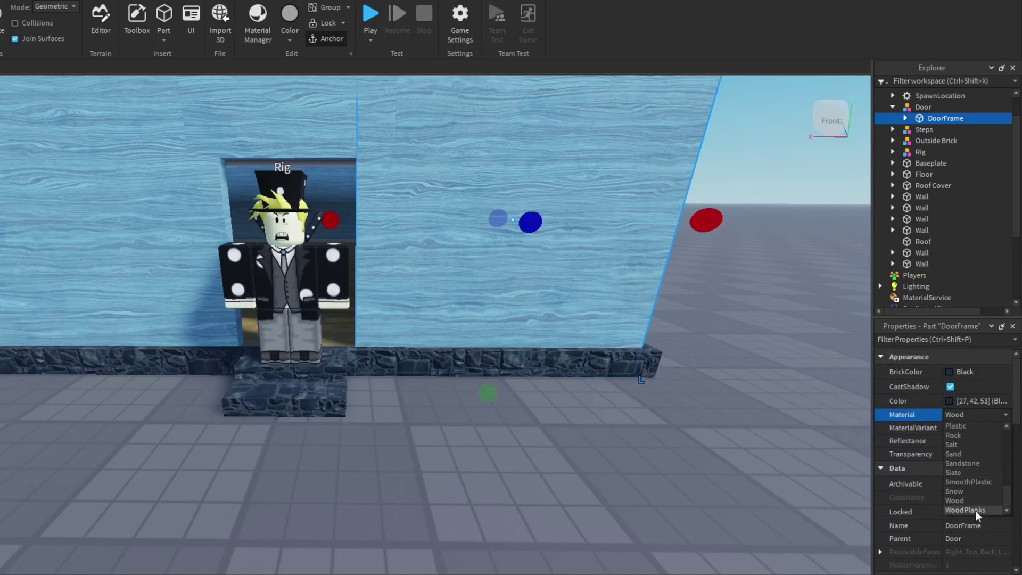
pyautogui.moveTo(663, 282); pyautogui.dragTo(376, 282)
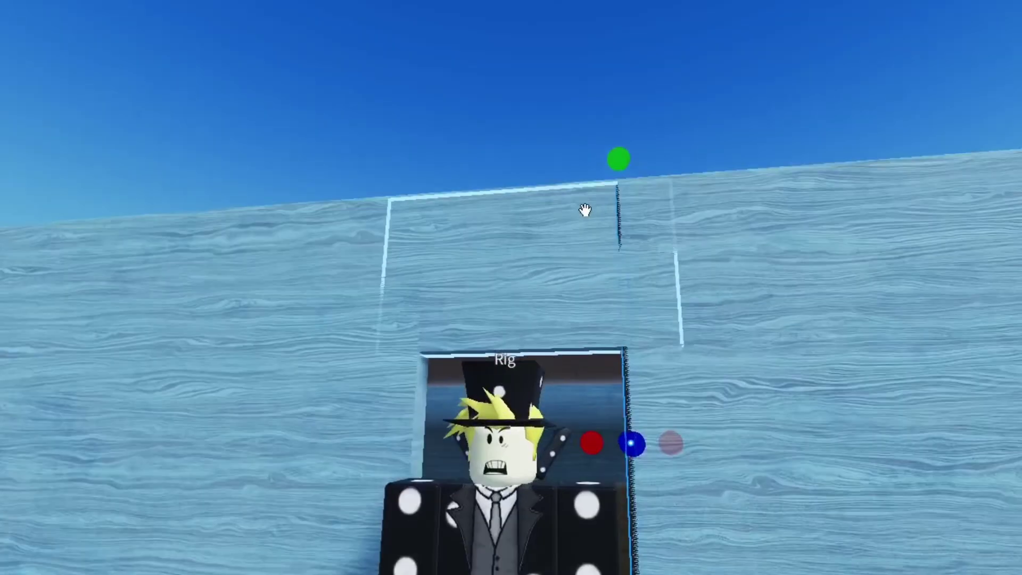
pyautogui.moveTo(618, 160); pyautogui.dragTo(622, 341)
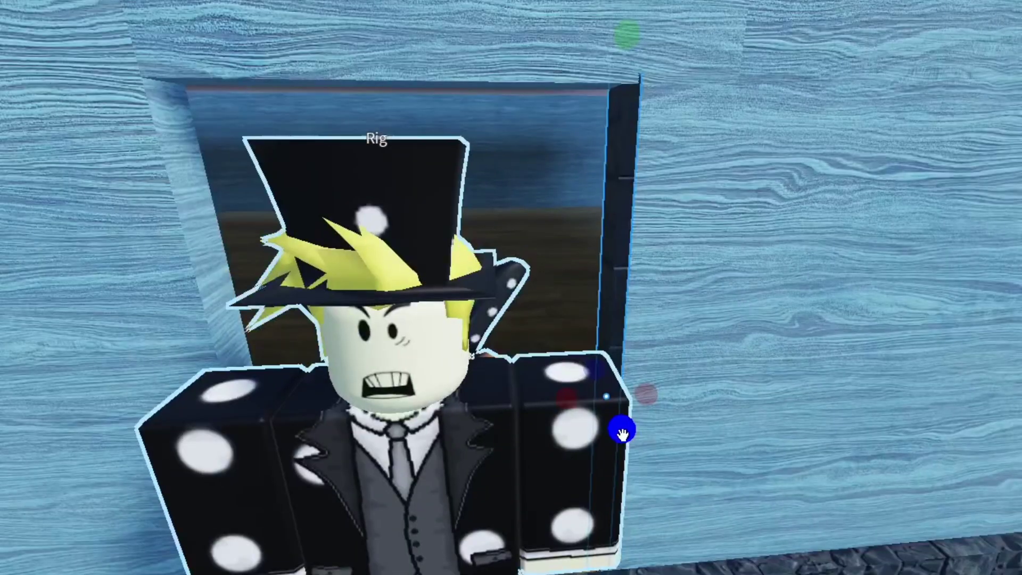
# Resize the frame post so it is wider, projects from the wall and reaches slightly above the door opening
pyautogui.moveTo(589, 376); pyautogui.dragTo(534, 184, button='right')
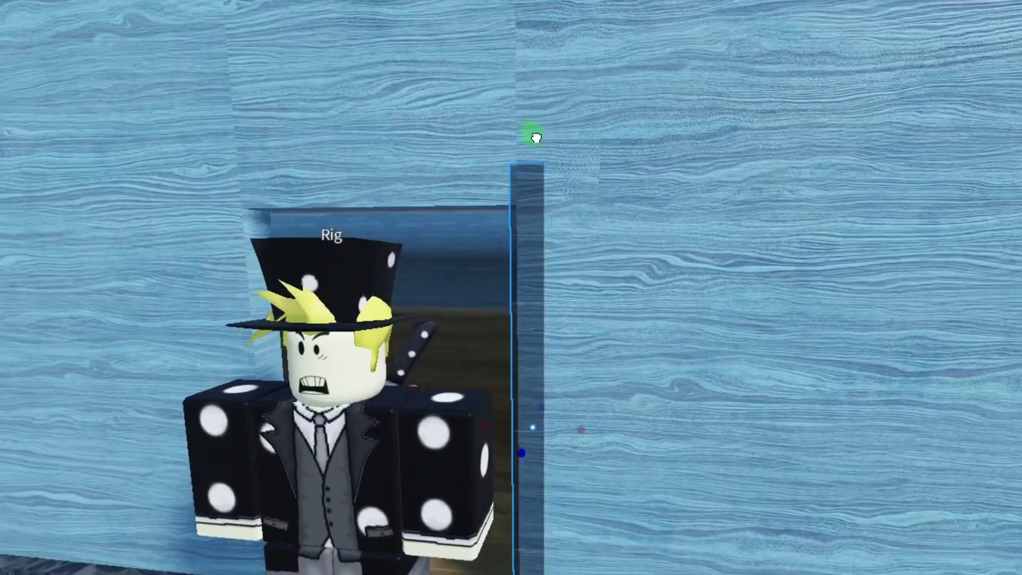
pyautogui.moveTo(535, 137); pyautogui.dragTo(556, 553, button='right')
pyautogui.scroll(-4, 543, 256)
pyautogui.moveTo(543, 256); pyautogui.dragTo(534, 314, button='right')
pyautogui.scroll(-2, 534, 314)
pyautogui.scroll(2, 569, 469)
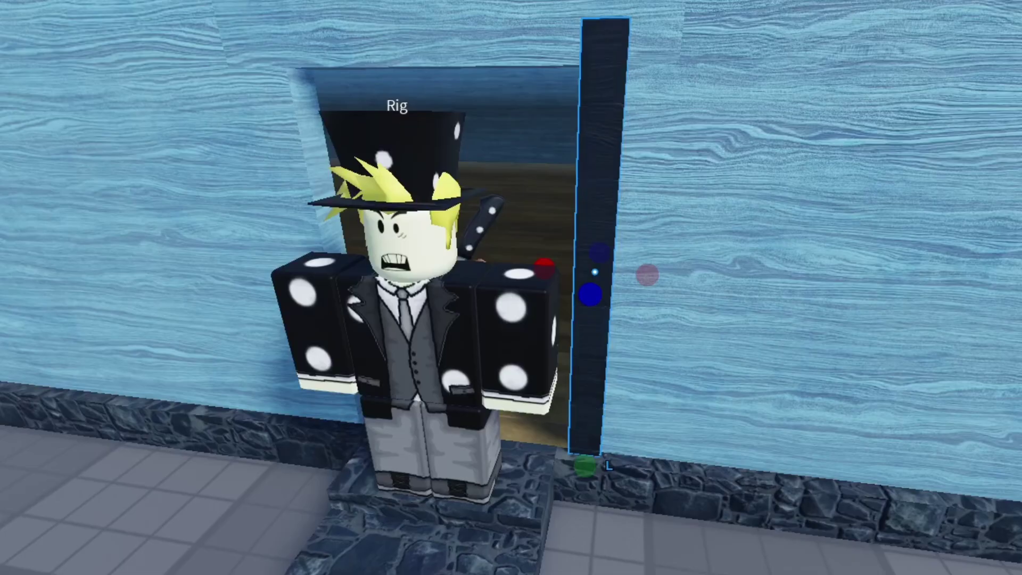
pyautogui.scroll(4, 570, 426)
pyautogui.moveTo(570, 426); pyautogui.dragTo(592, 399, button='right')
pyautogui.scroll(-4, 593, 399)
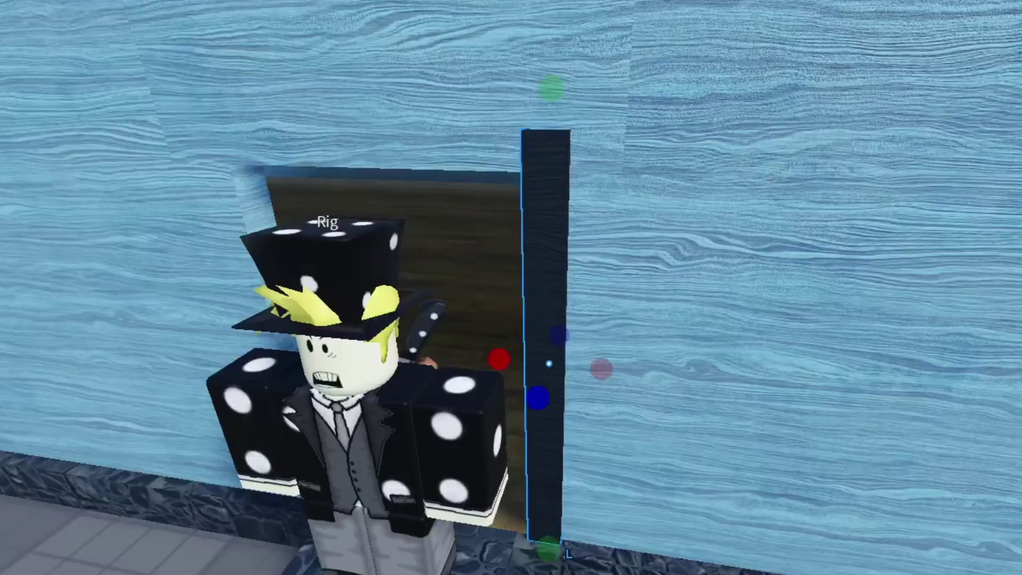
# Place a copy of the frame post along the opposite side of the doorway
pyautogui.press('a')
pyautogui.moveTo(484, 355); pyautogui.dragTo(515, 335)
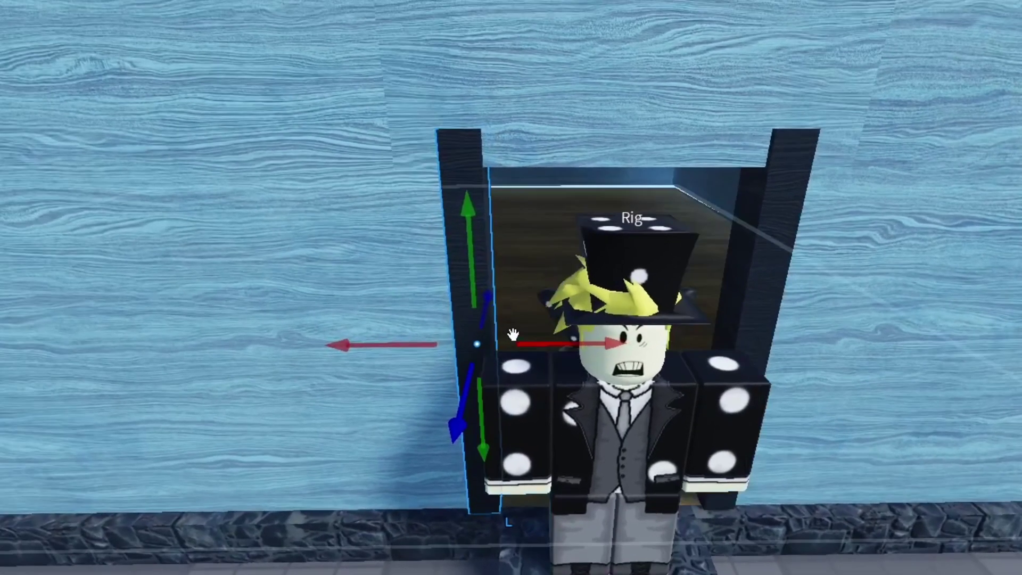
pyautogui.press('w')
pyautogui.moveTo(514, 335); pyautogui.dragTo(515, 334, button='right')
pyautogui.press('s')
pyautogui.press('d')
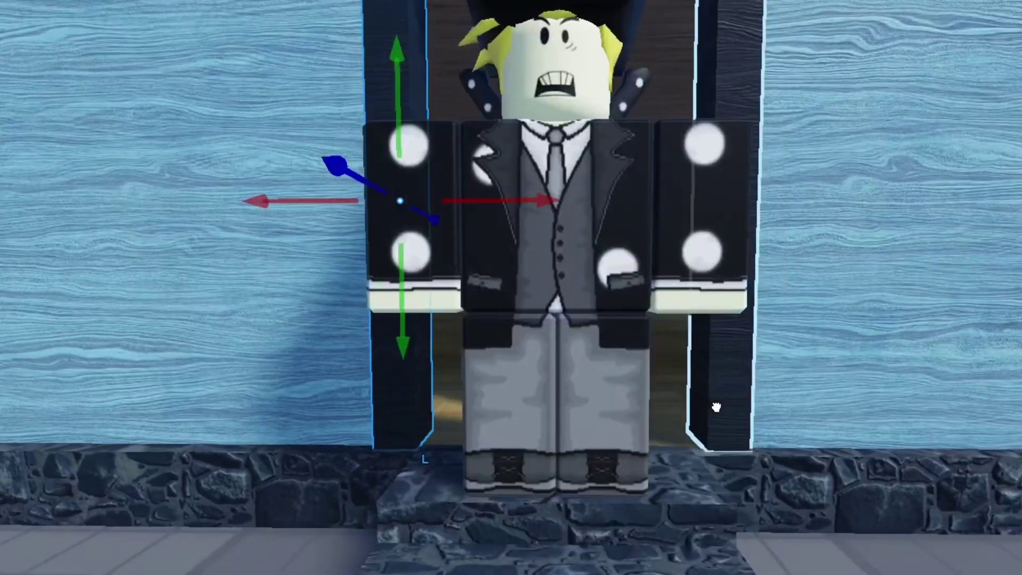
# Shift the original frame post sideways to line it up with the edge of the doorway
pyautogui.keyDown('shift'); pyautogui.click(715, 408); pyautogui.keyUp('shift')
pyautogui.moveTo(715, 408); pyautogui.dragTo(718, 403, button='right')
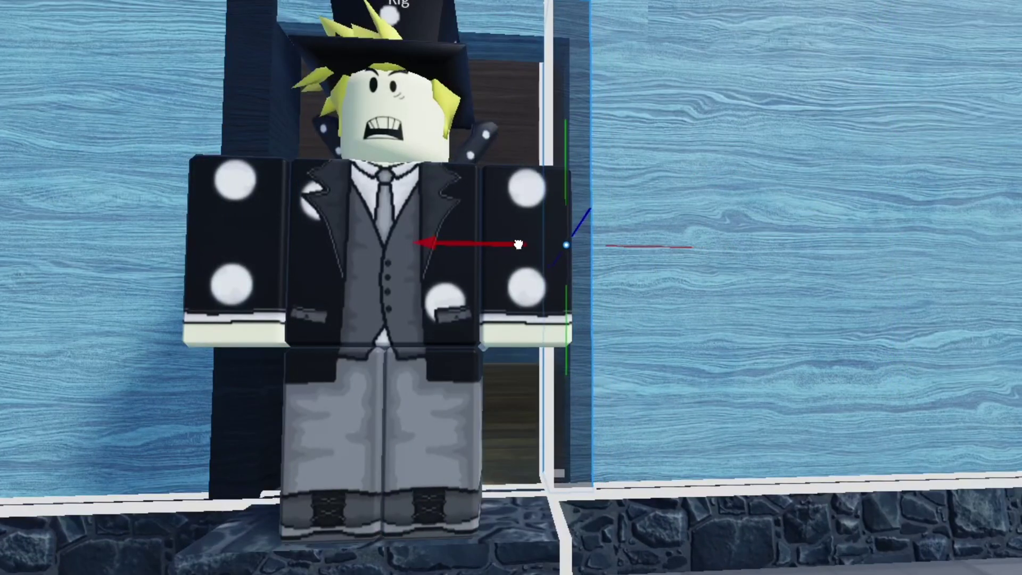
pyautogui.moveTo(519, 244); pyautogui.dragTo(520, 244)
pyautogui.moveTo(618, 319); pyautogui.dragTo(619, 320, button='right')
pyautogui.press('a')
pyautogui.click(620, 319)
# Stretch a third frame piece across the top of the doorway so it spans both posts
pyautogui.moveTo(771, 231); pyautogui.dragTo(771, 229, button='right')
pyautogui.moveTo(770, 104); pyautogui.dragTo(774, 103)
pyautogui.moveTo(724, 253); pyautogui.dragTo(724, 251, button='right')
pyautogui.press('w')
pyautogui.press('s')
pyautogui.press('w')
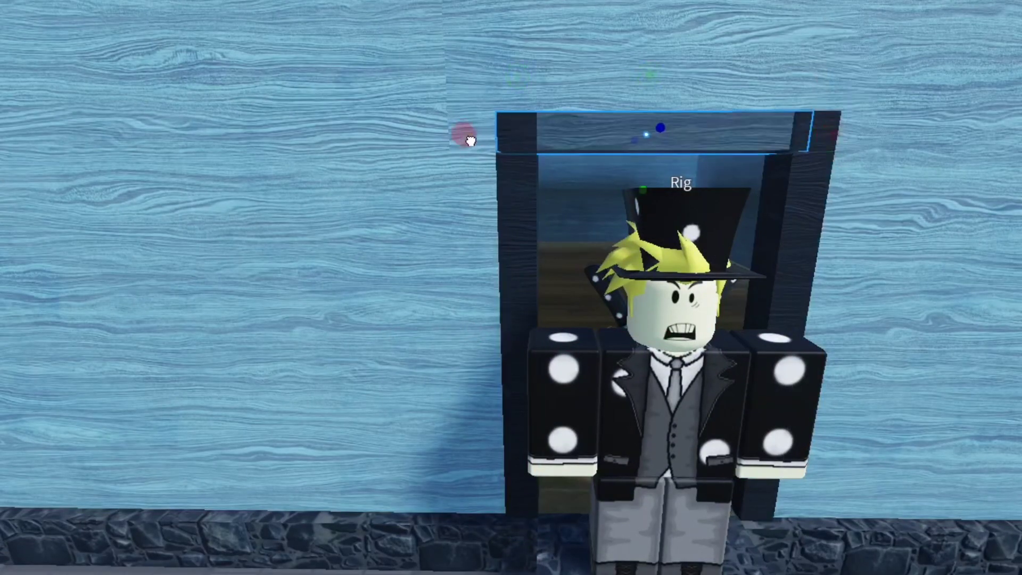
pyautogui.moveTo(471, 140); pyautogui.dragTo(472, 141)
pyautogui.press('w')
pyautogui.moveTo(629, 208); pyautogui.dragTo(631, 209, button='right')
pyautogui.press('s')
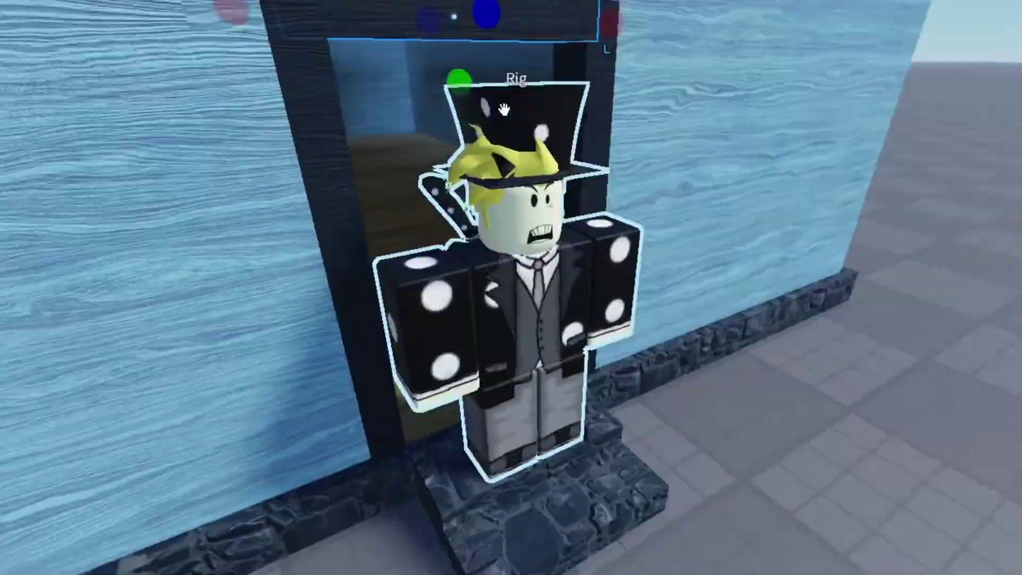
# Extend a copy of the top frame piece downward to fill the doorway as a door panel
pyautogui.press('w')
pyautogui.moveTo(627, 153); pyautogui.dragTo(627, 152, button='right')
pyautogui.press('s')
pyautogui.moveTo(515, 187); pyautogui.dragTo(535, 340)
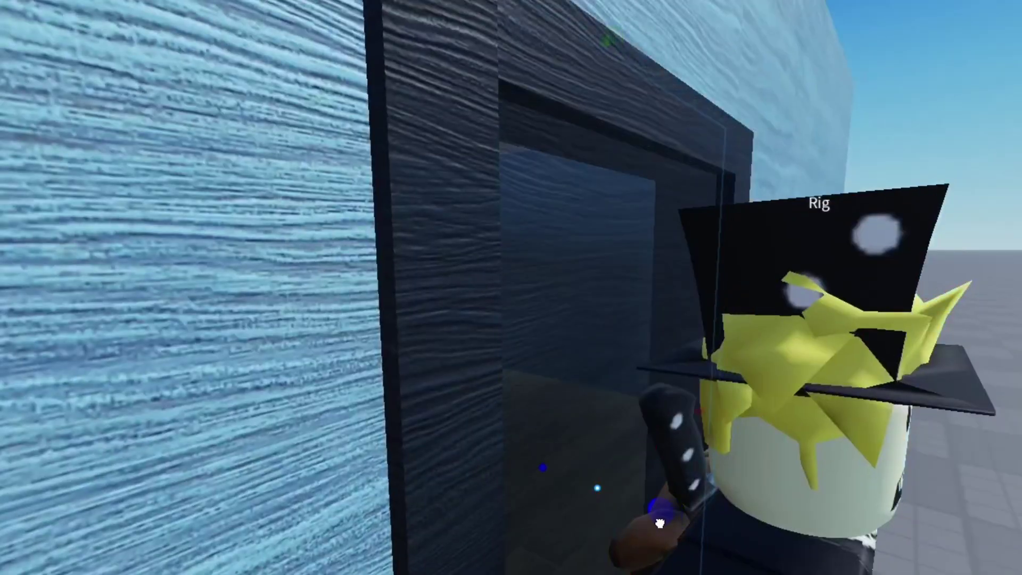
# Adjust the door panel's thickness so it sits inside the frame and turn off its CanCollide property
pyautogui.press('w')
pyautogui.moveTo(660, 524); pyautogui.dragTo(684, 401, button='right')
pyautogui.press('s')
pyautogui.moveTo(862, 452); pyautogui.dragTo(821, 451, button='right')
pyautogui.press('s')
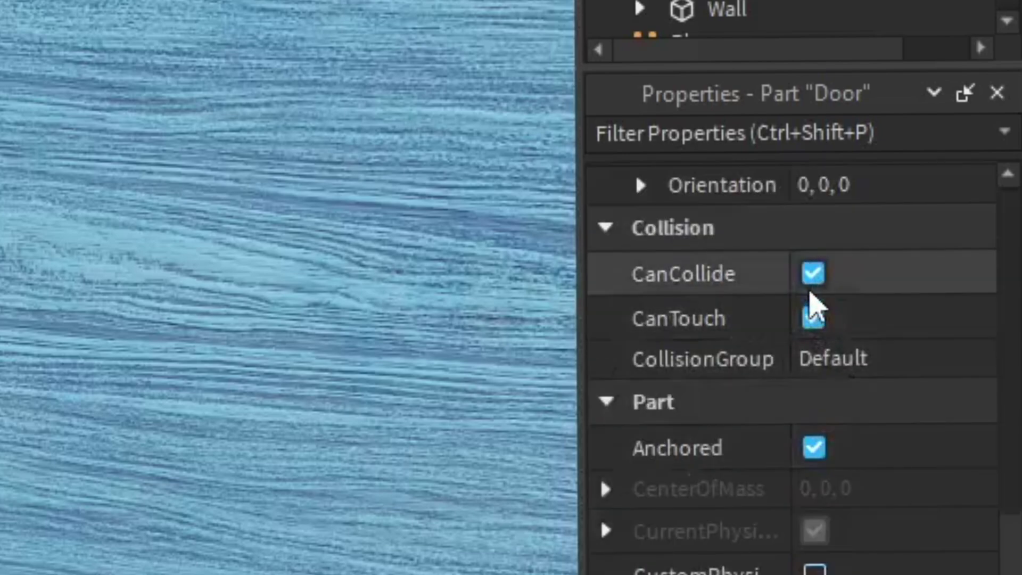
pyautogui.scroll(5, 719, 255)
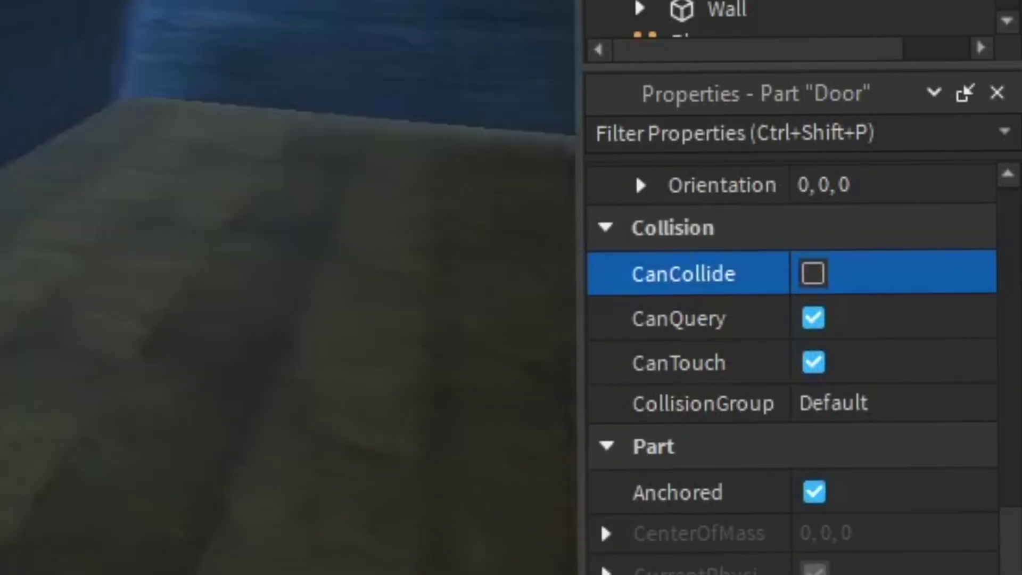
pyautogui.scroll(-6, 718, 255)
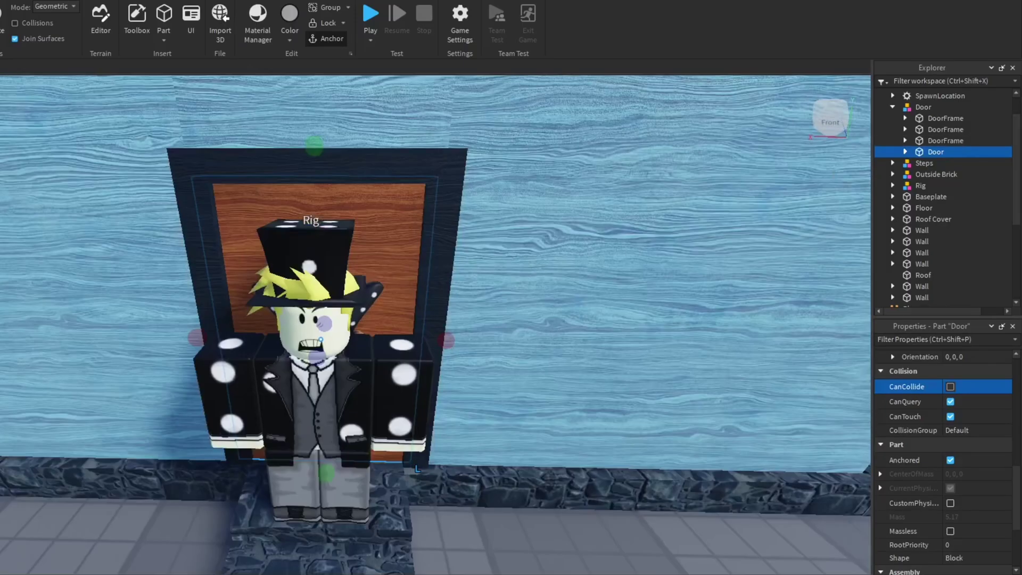
# Duplicate the door part and rename the copy Door Knob
pyautogui.hotkey('ctrl', 'd')
pyautogui.write('Knob')
pyautogui.press('Return')
pyautogui.scroll(-5, 435, 325)
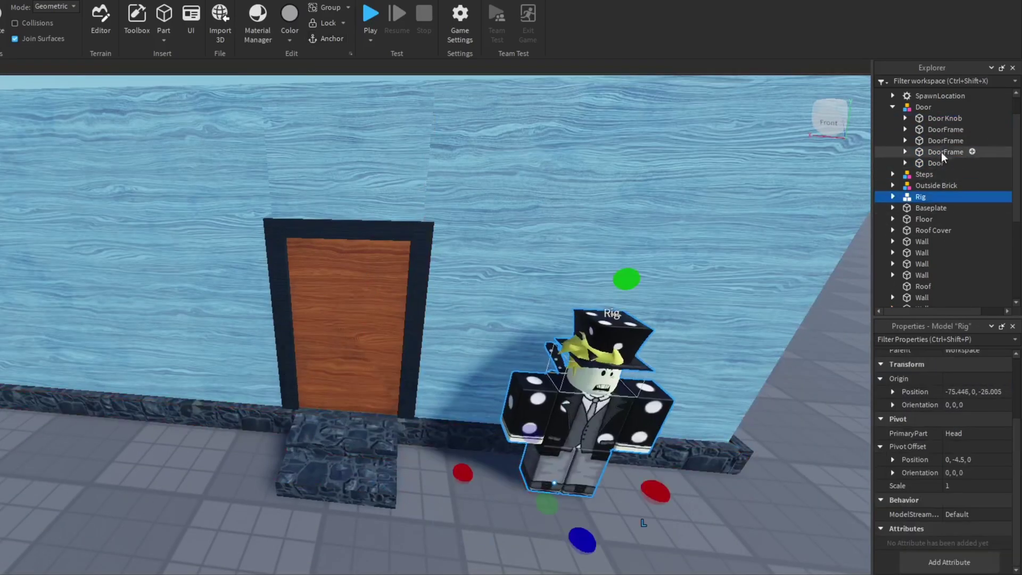
# Try a Smoky grey color with the Glacier and Ice materials on the Door Knob
pyautogui.click(945, 118)
pyautogui.press('f')
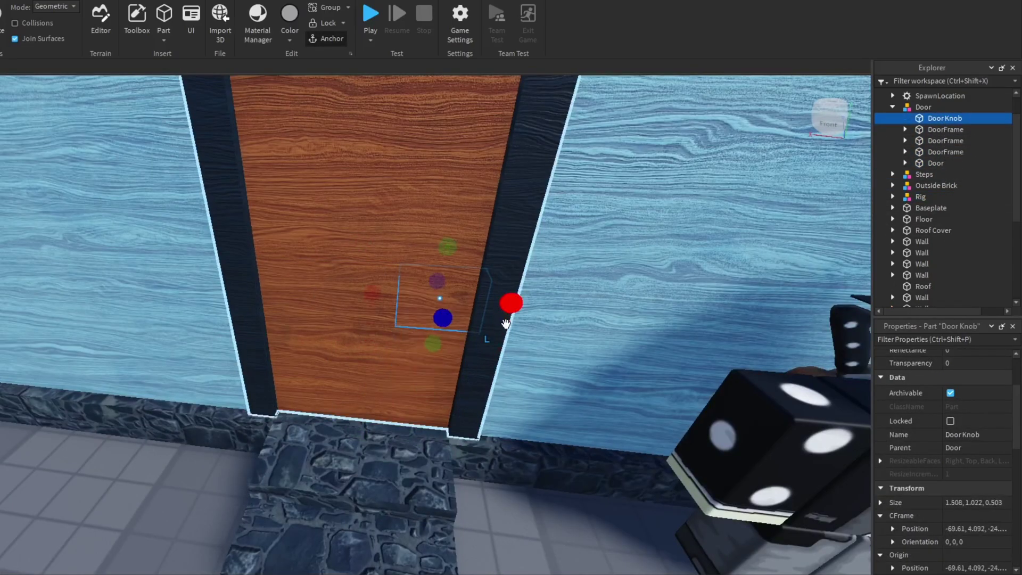
pyautogui.click(977, 372)
pyautogui.click(953, 535)
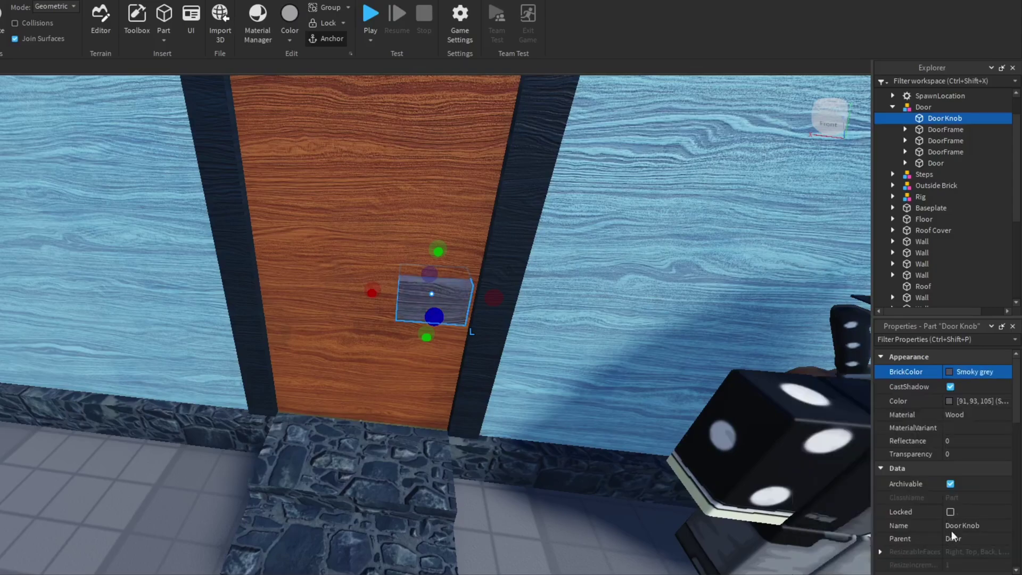
pyautogui.click(957, 501)
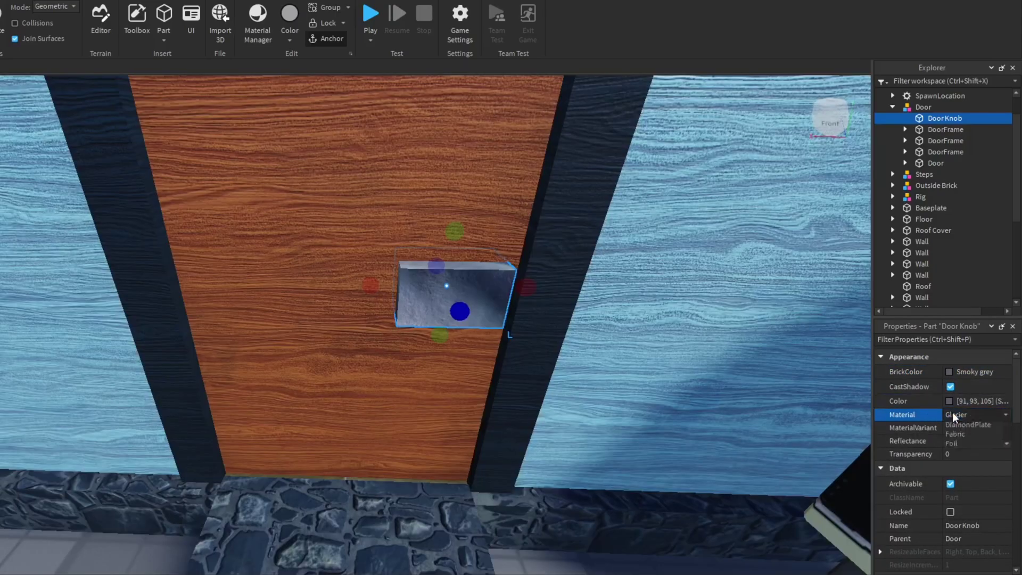
pyautogui.click(963, 473)
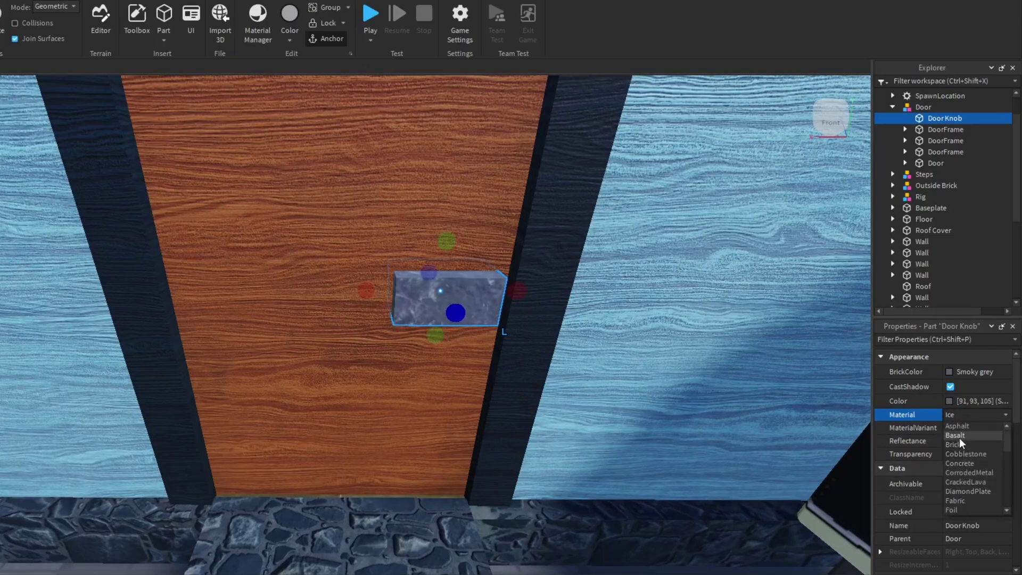
# Set the Door Knob's material to Granite and its color to Bright yellow
pyautogui.scroll(-4, 968, 499)
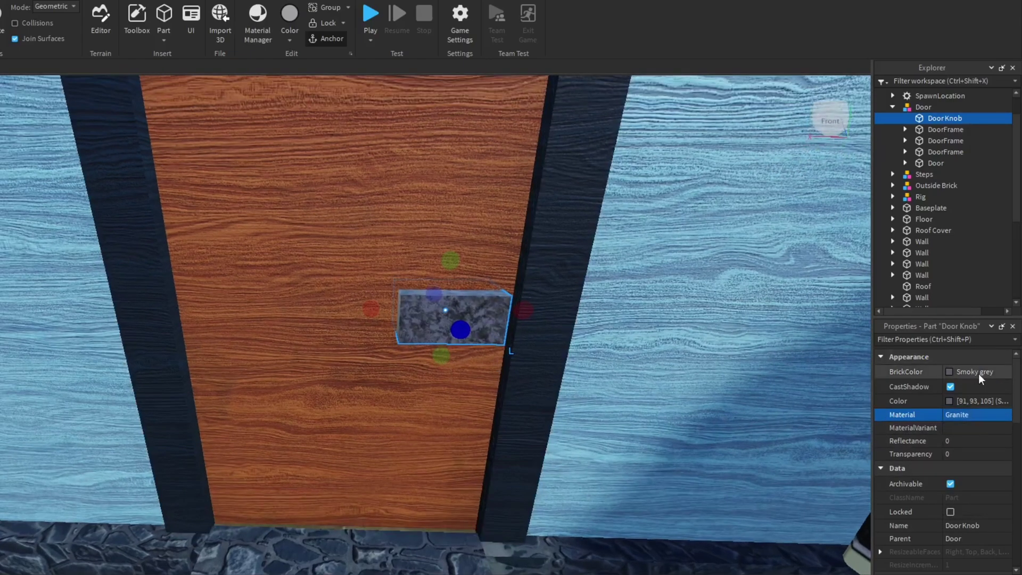
pyautogui.click(977, 372)
pyautogui.click(827, 494)
pyautogui.scroll(5, 410, 327)
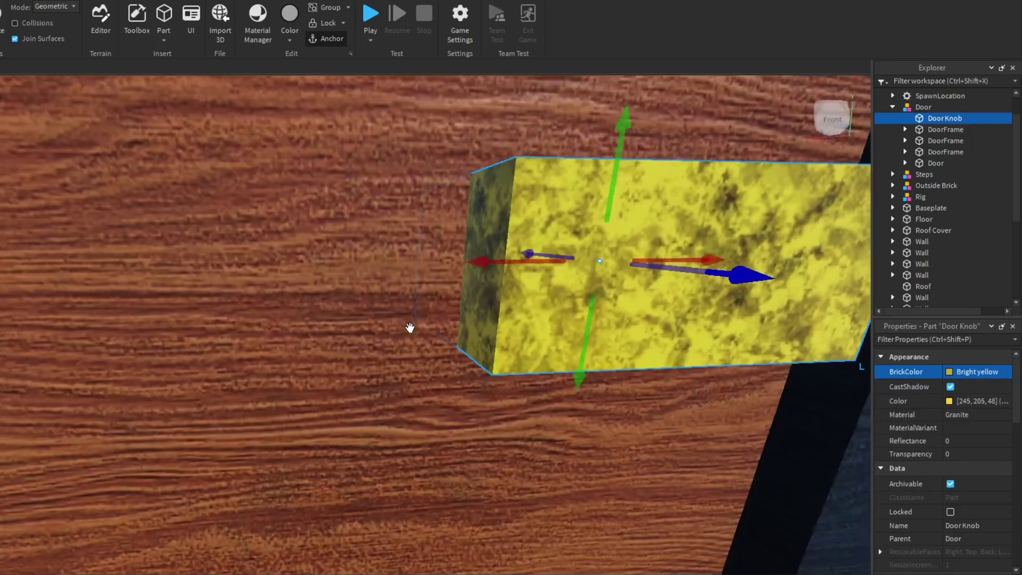
pyautogui.scroll(-4, 410, 327)
pyautogui.scroll(-8, 484, 240)
# Move the Rig in front of the door to compare it with the door knob
pyautogui.moveTo(629, 367); pyautogui.dragTo(320, 314)
pyautogui.scroll(6, 320, 314)
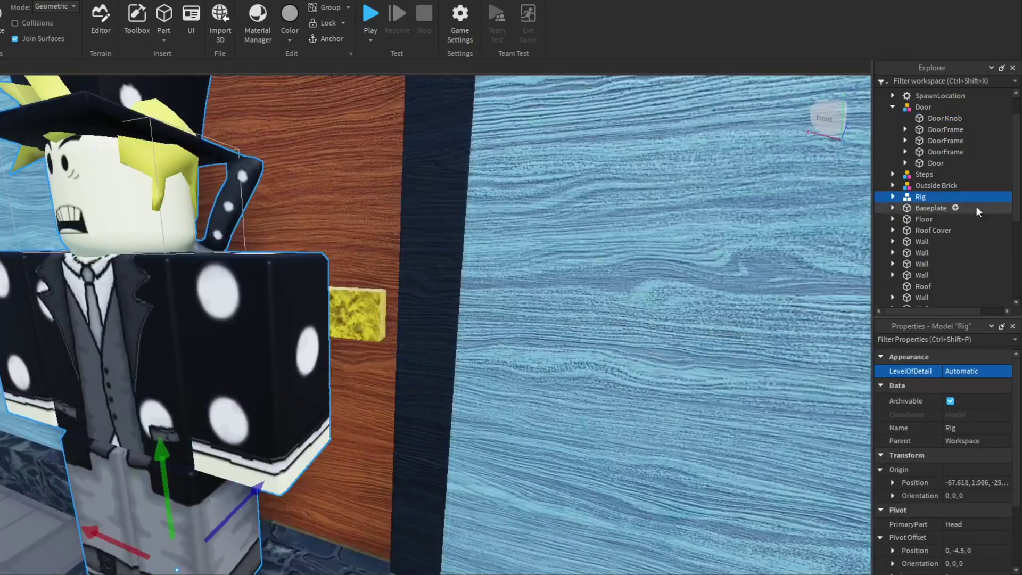
pyautogui.click(358, 314)
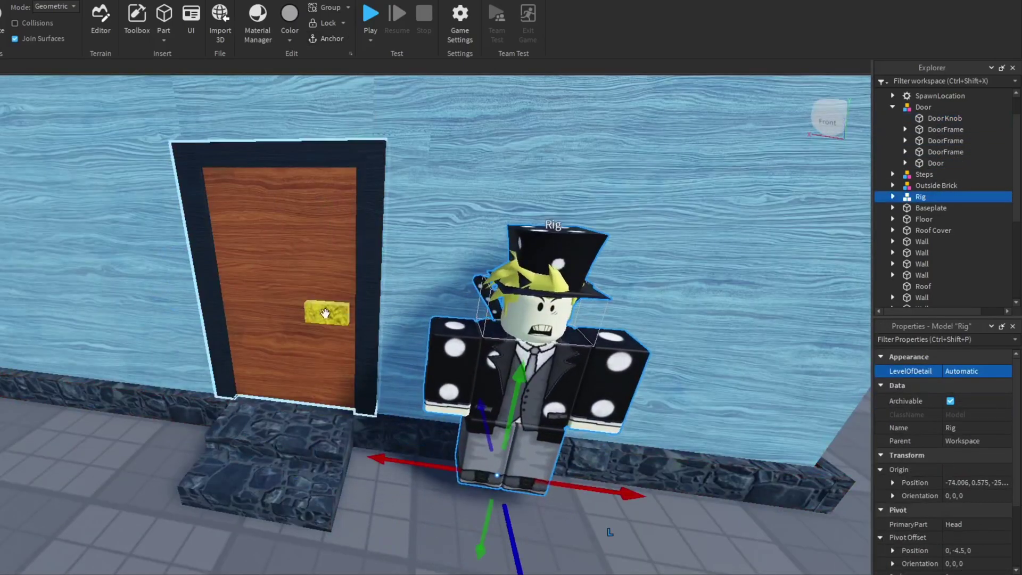
# Scale the Door Knob to about 1.155 by 0.549 by 0.872 on the door
pyautogui.click(319, 310)
pyautogui.scroll(5, 335, 214)
pyautogui.hotkey('ctrl', '3')
pyautogui.rightClick(336, 215)
pyautogui.moveTo(370, 326); pyautogui.dragTo(422, 342, button='right')
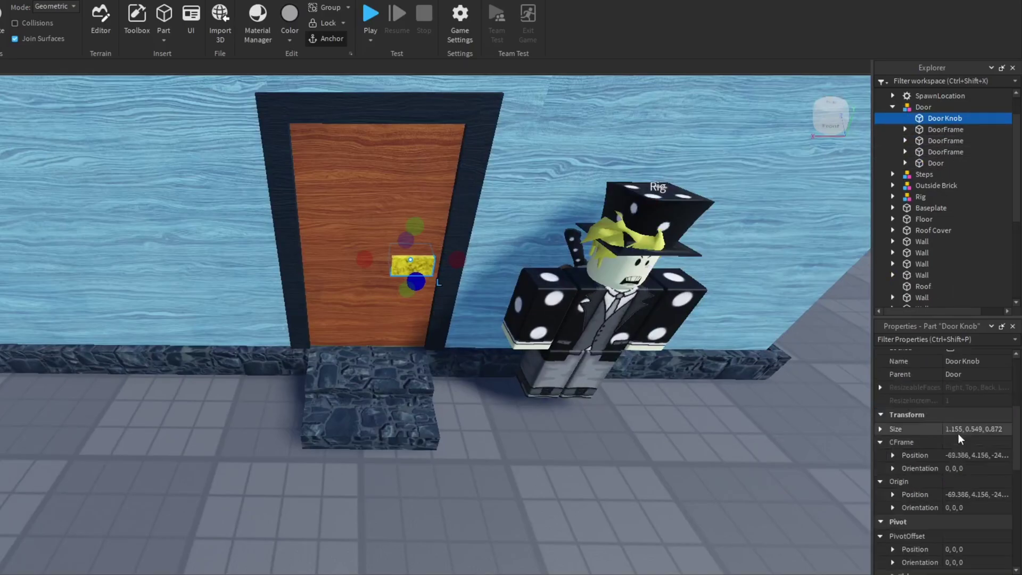
# Insert a block part on the floor inside the house and rename it Light
pyautogui.scroll(3, 953, 421)
pyautogui.scroll(-5, 949, 436)
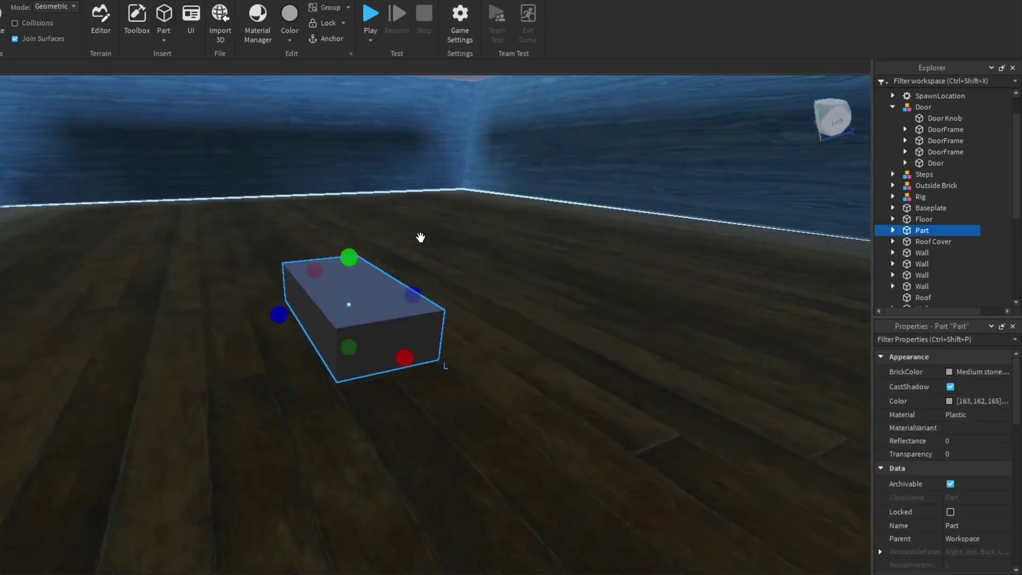
pyautogui.doubleClick(921, 230)
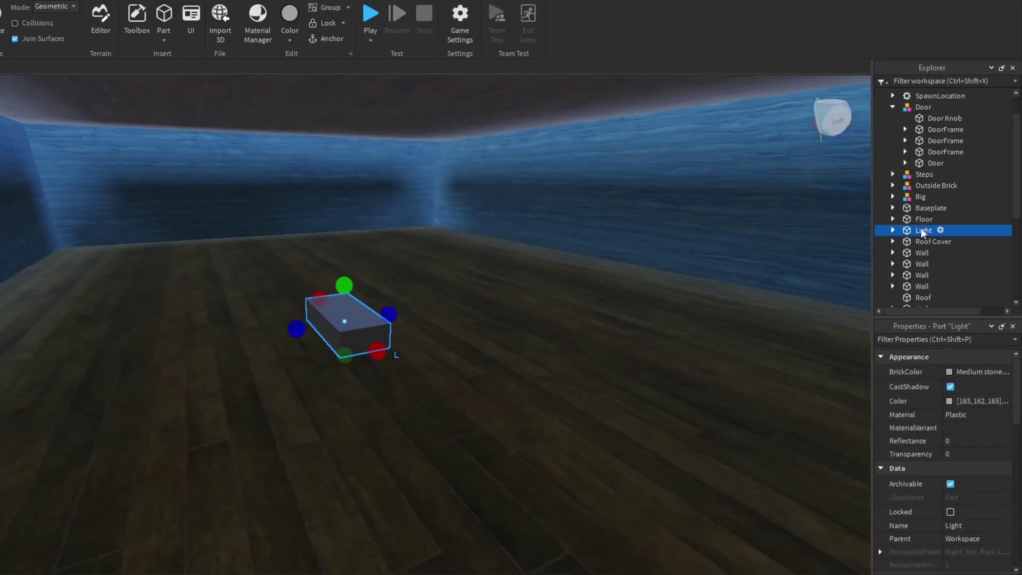
# Group the Light part into a model named Lighting
pyautogui.hotkey('ctrl', 'g')
pyautogui.press('F2')
pyautogui.write('Lighting')
pyautogui.press('Return')
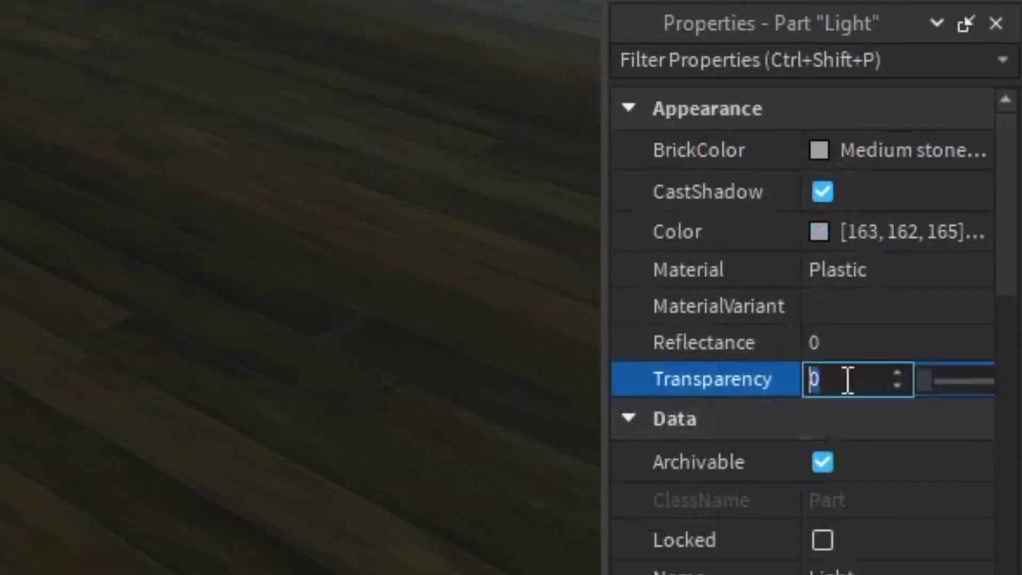
# Set the Light part's transparency to 1 and its color to New Yeller
pyautogui.write('1')
pyautogui.press('Return')
pyautogui.click(865, 144)
pyautogui.click(443, 471)
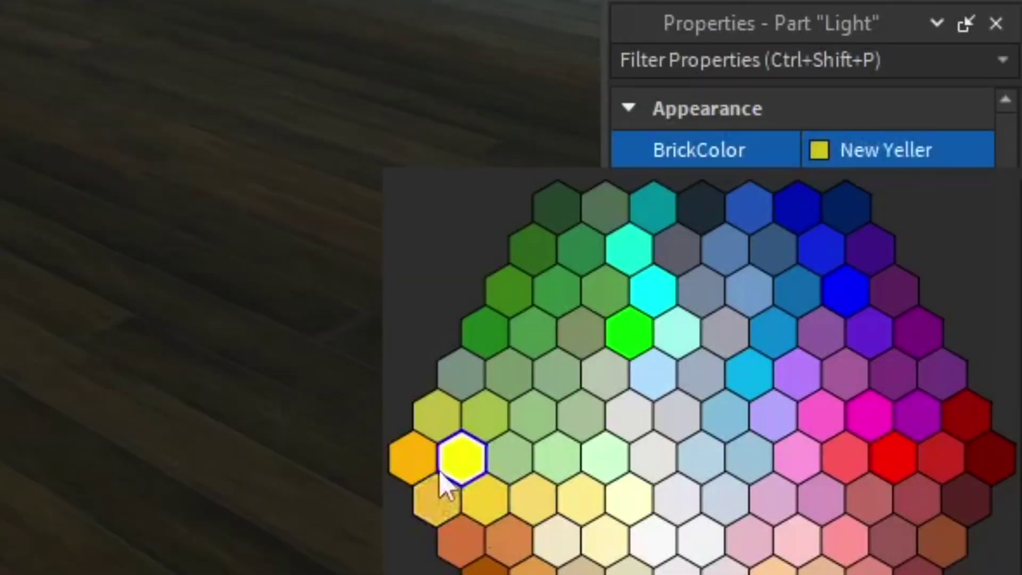
# Add a PointLight to the Light part and raise the part toward the ceiling
pyautogui.rightClick(894, 46)
pyautogui.click(835, 496)
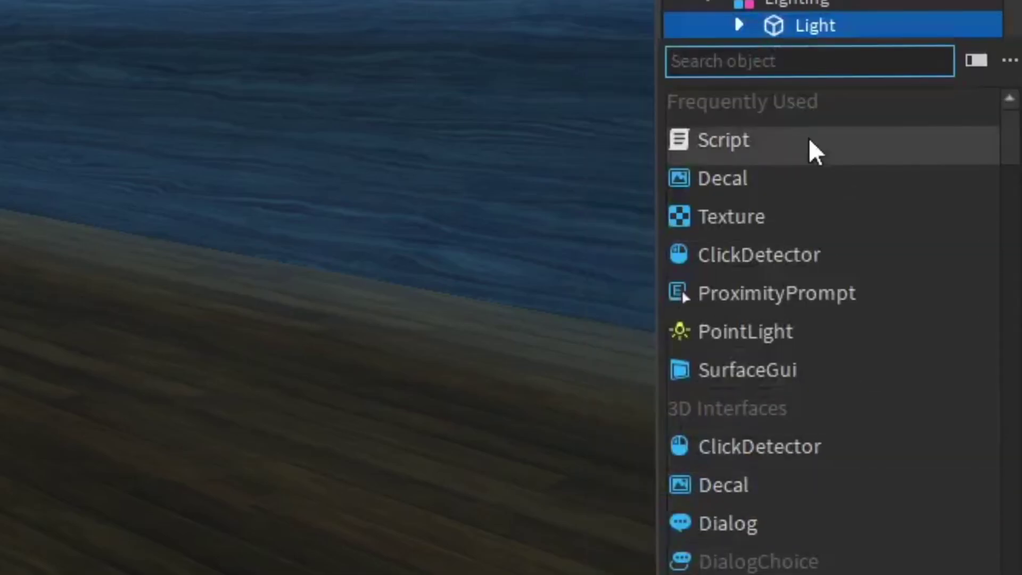
pyautogui.click(856, 236)
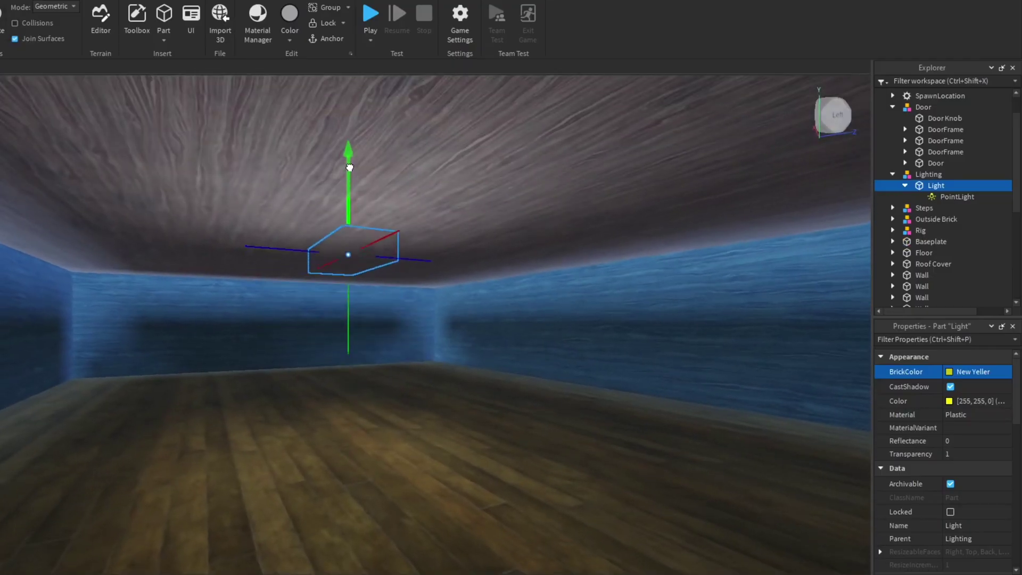
pyautogui.moveTo(349, 167); pyautogui.dragTo(351, 122)
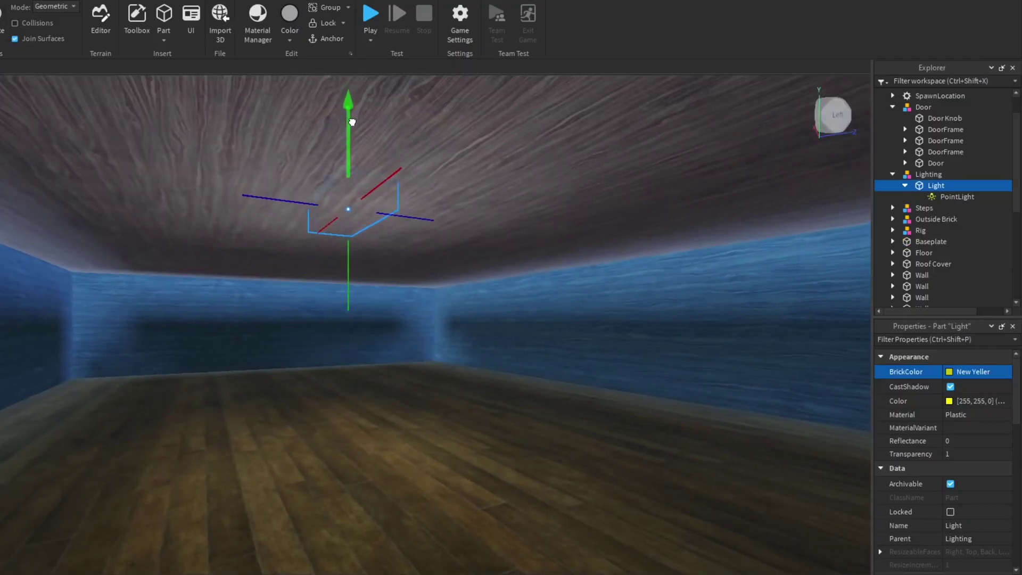
# Set the PointLight's range to 20 and its brightness to 2
pyautogui.click(946, 200)
pyautogui.click(963, 414)
pyautogui.write('30')
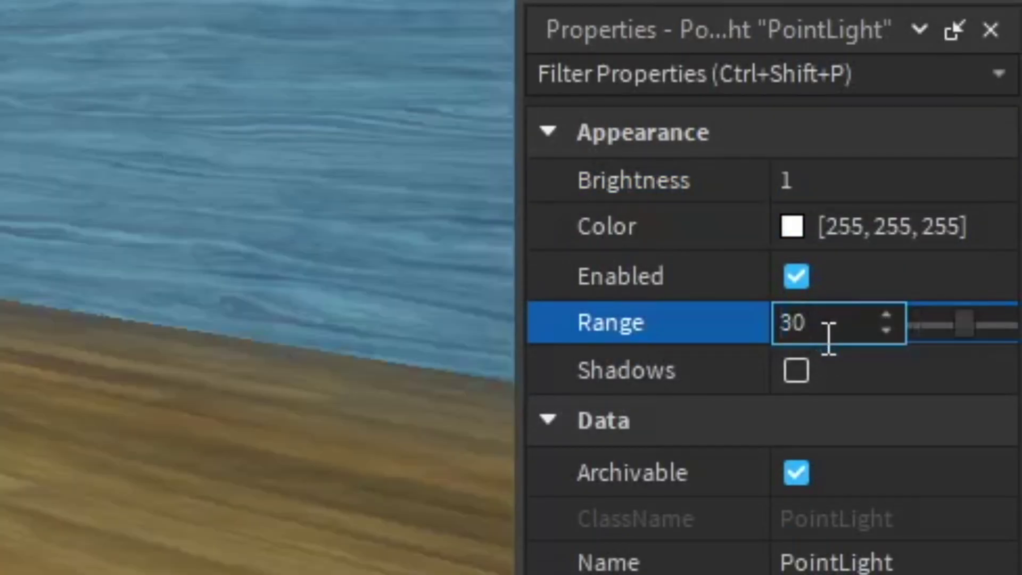
pyautogui.press('BackSpace')
pyautogui.press('BackSpace')
pyautogui.write('20')
pyautogui.press('Return')
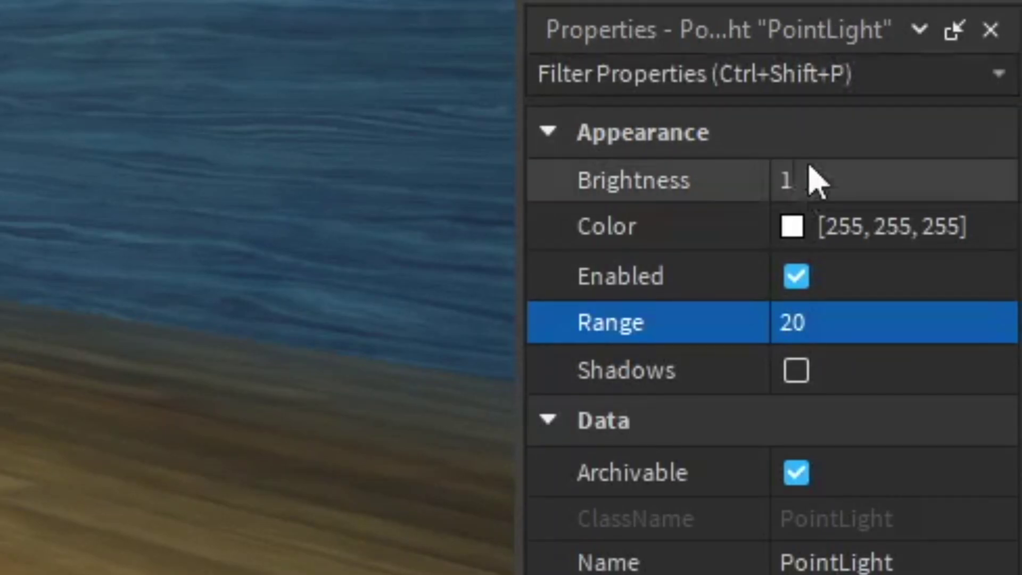
pyautogui.click(809, 174)
pyautogui.write('2')
pyautogui.press('Return')
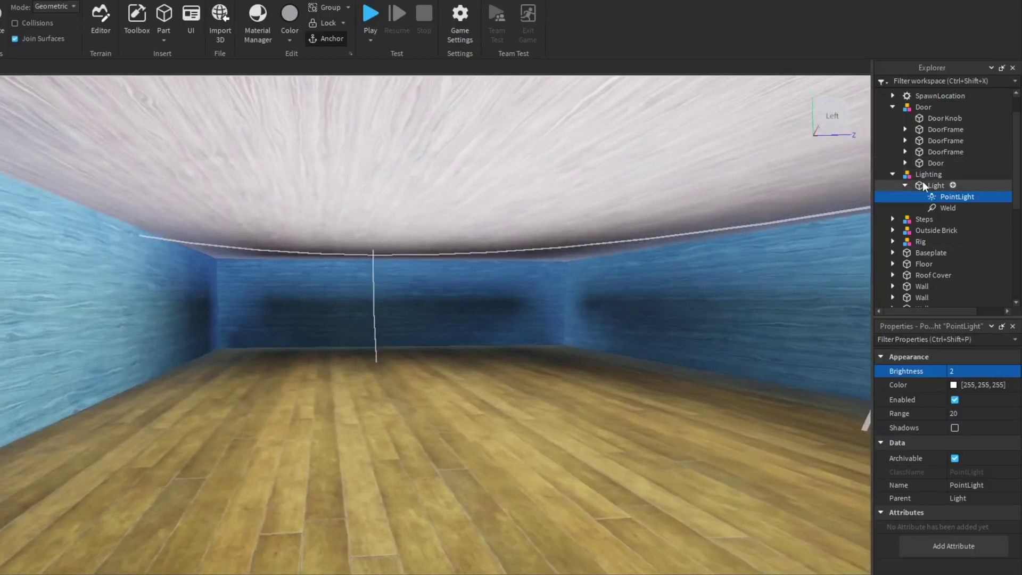
# Move the Light part to a corner of the room near the ceiling and open its PointLight's brightness for editing
pyautogui.click(923, 184)
pyautogui.moveTo(479, 256); pyautogui.dragTo(372, 257, button='right')
pyautogui.moveTo(372, 258); pyautogui.dragTo(370, 293)
pyautogui.moveTo(489, 210); pyautogui.dragTo(520, 216)
pyautogui.moveTo(521, 216); pyautogui.dragTo(521, 222, button='right')
pyautogui.moveTo(418, 244); pyautogui.dragTo(273, 242)
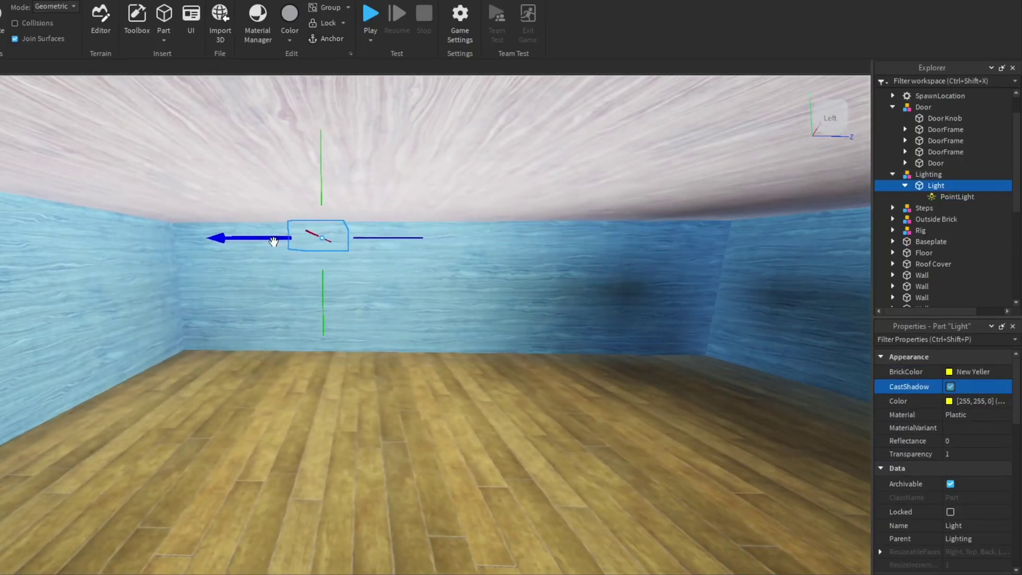
pyautogui.click(953, 197)
pyautogui.click(969, 371)
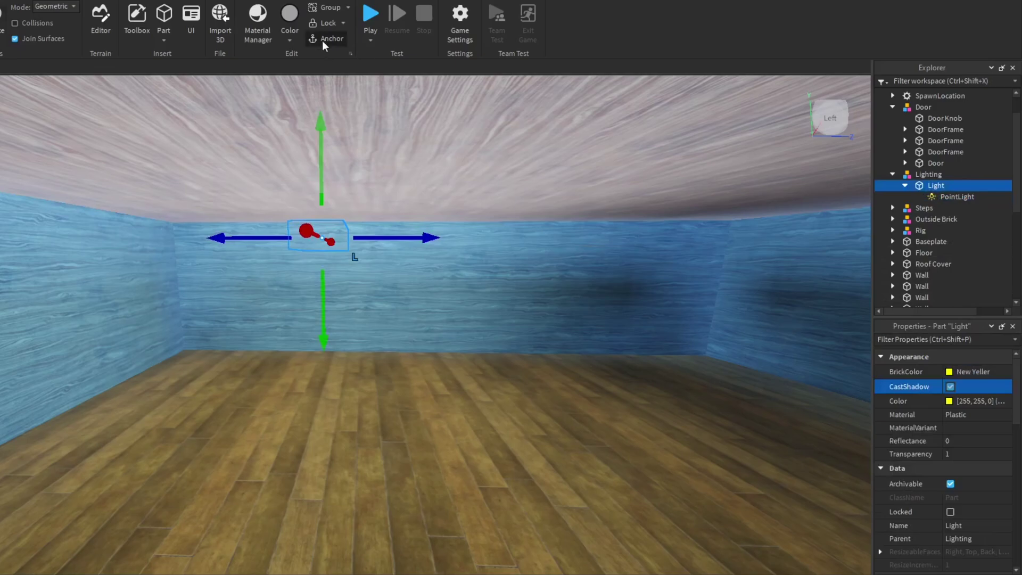
# Duplicate the Light part and move the copy along the wall to the opposite corner
pyautogui.hotkey('ctrl', 'd')
pyautogui.moveTo(399, 243); pyautogui.dragTo(554, 254)
pyautogui.press('d')
# Duplicate both Light parts together and move the copies to the other side of the room
pyautogui.click(905, 185)
pyautogui.keyDown('ctrl'); pyautogui.click(936, 185); pyautogui.keyUp('ctrl')
pyautogui.moveTo(387, 175); pyautogui.dragTo(381, 174, button='right')
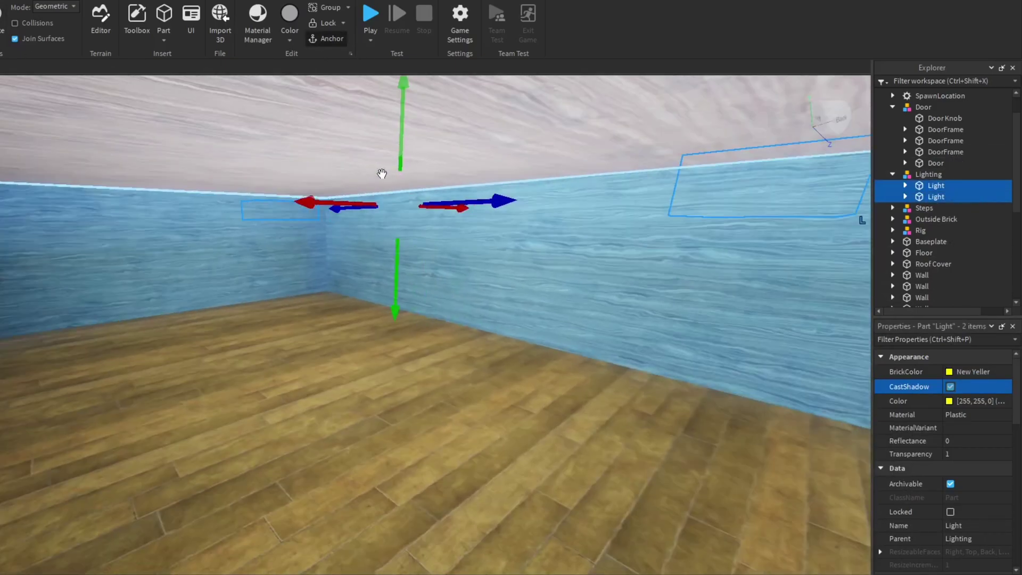
pyautogui.hotkey('ctrl', 'd')
pyautogui.moveTo(333, 206); pyautogui.dragTo(326, 206, button='right')
pyautogui.moveTo(326, 206); pyautogui.dragTo(233, 202)
pyautogui.press('w')
pyautogui.moveTo(395, 268); pyautogui.dragTo(428, 350, button='right')
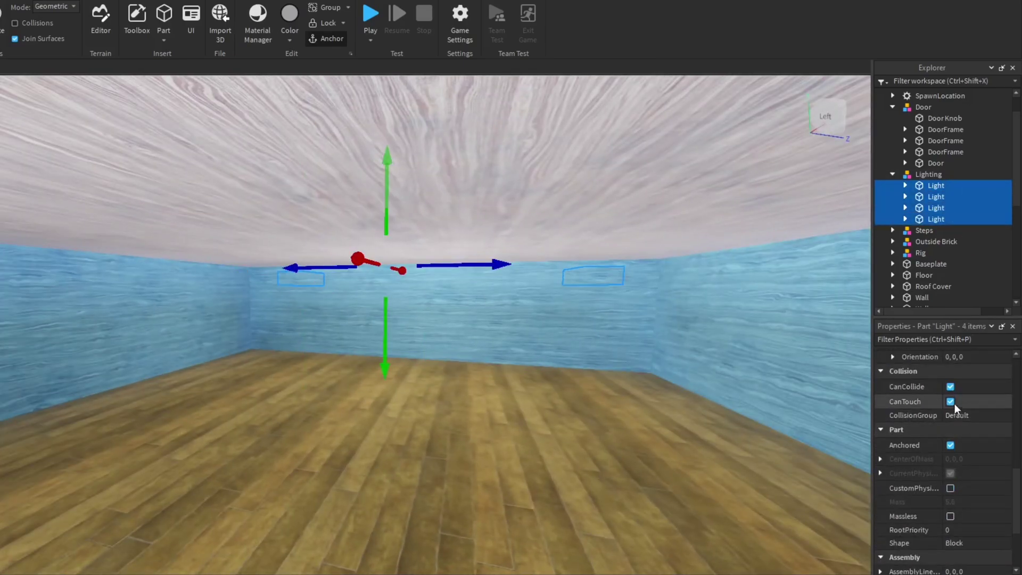
# Add a copy of a DoorFrame part named Bottom and fit it along the base of the door
pyautogui.click(896, 174)
pyautogui.moveTo(619, 171); pyautogui.dragTo(619, 172, button='right')
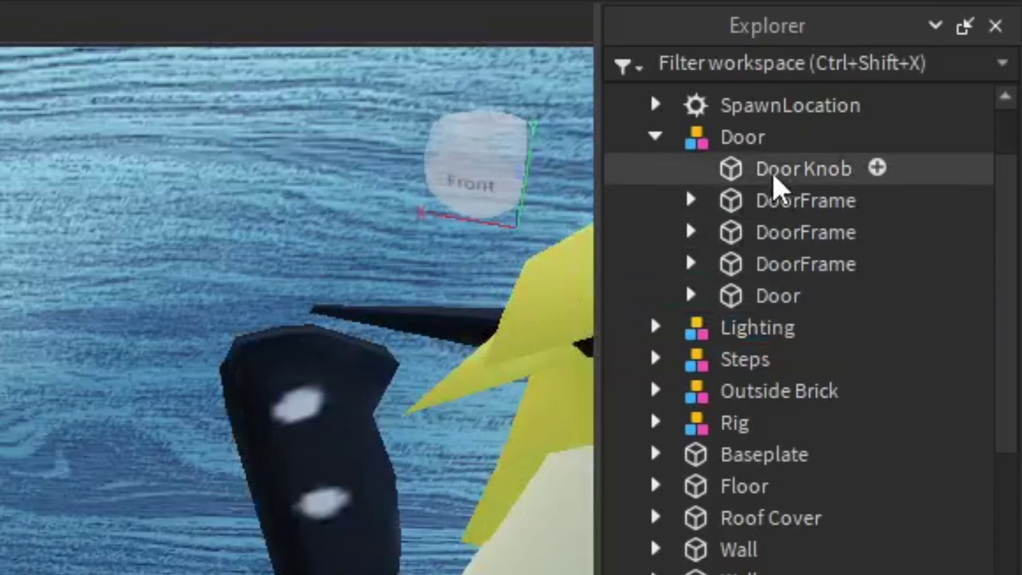
pyautogui.click(777, 198)
pyautogui.press('Return')
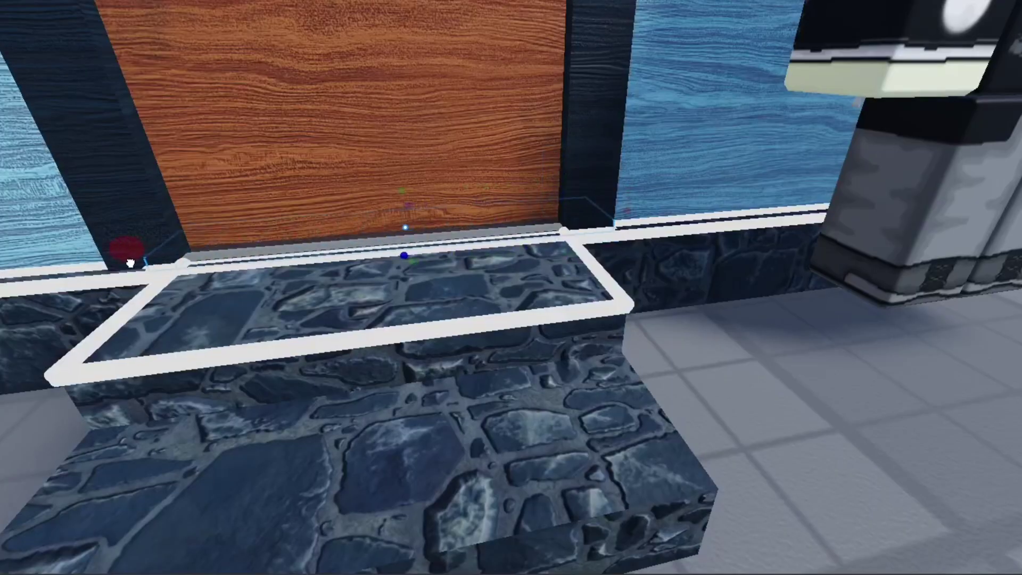
pyautogui.moveTo(131, 263); pyautogui.dragTo(130, 262, button='right')
pyautogui.moveTo(949, 251); pyautogui.dragTo(868, 243)
pyautogui.moveTo(671, 224); pyautogui.dragTo(671, 223, button='right')
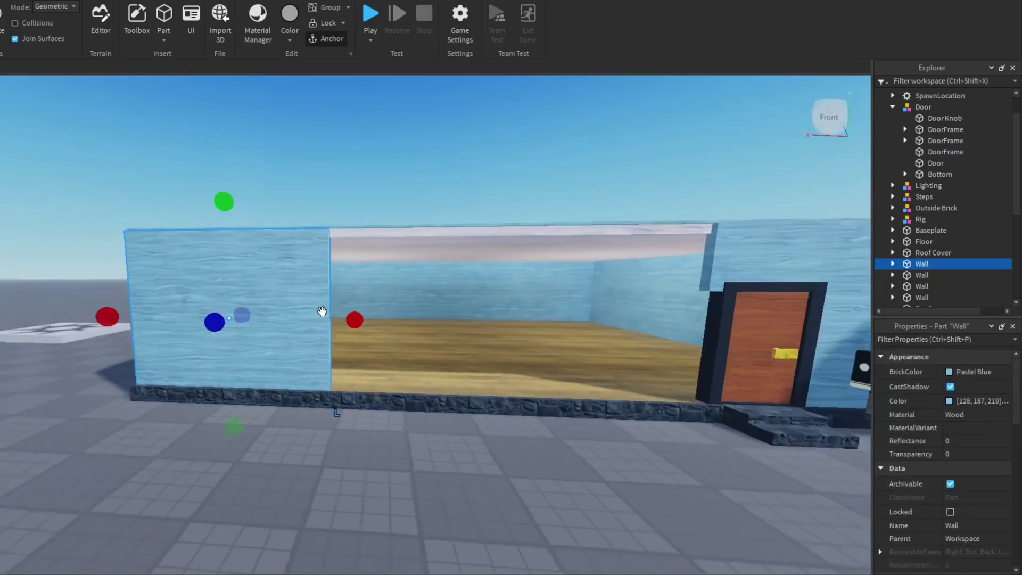
# Duplicate the front wall section beside the door and size another wall piece above the window opening
pyautogui.scroll(4, 322, 311)
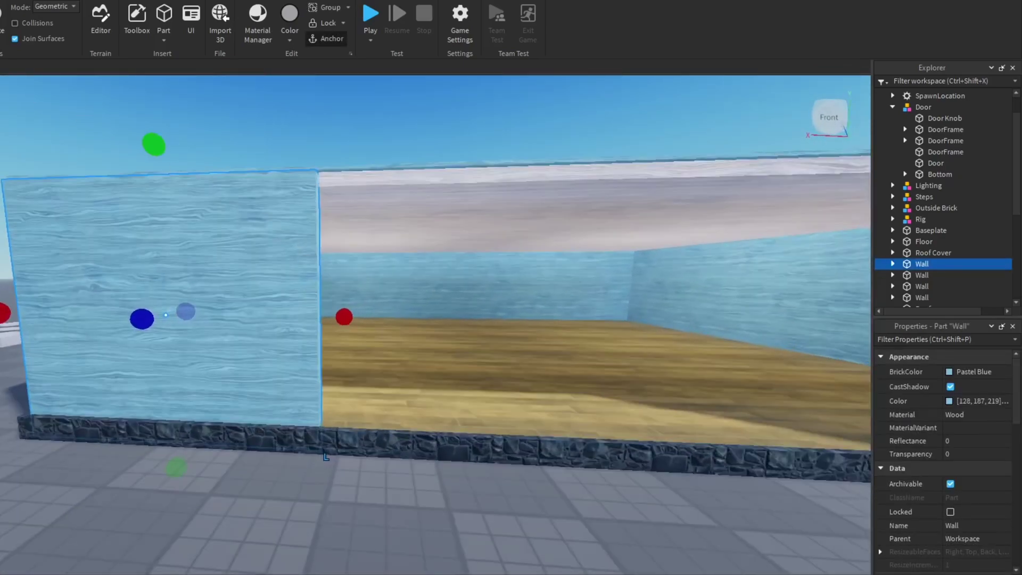
pyautogui.hotkey('ctrl', 'd')
pyautogui.hotkey('ctrl', '2')
pyautogui.moveTo(271, 319); pyautogui.dragTo(391, 356)
pyautogui.hotkey('ctrl', '3')
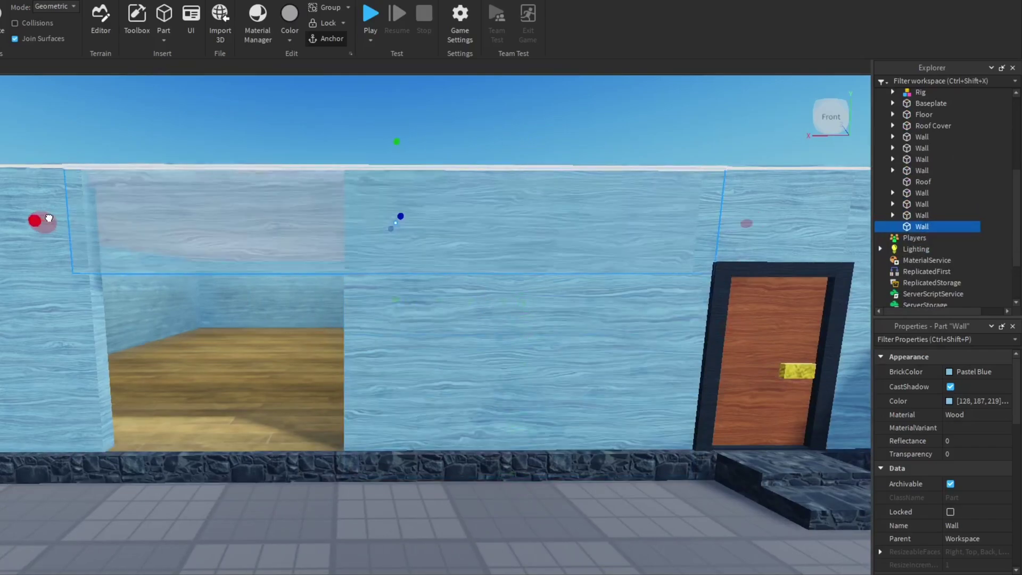
pyautogui.press('f')
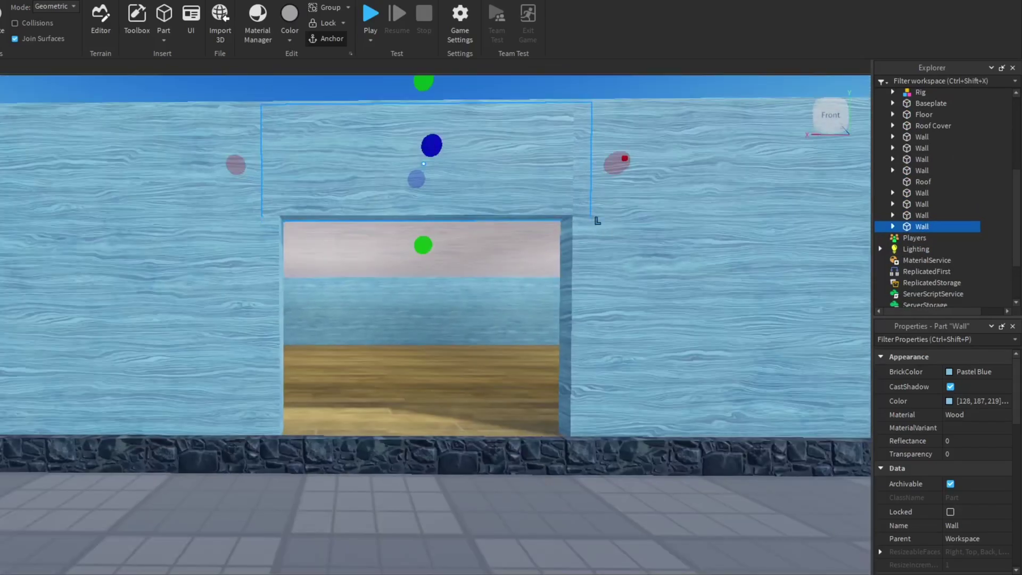
# Duplicate the wall piece above the window opening and lower the copy to close the wall beneath it
pyautogui.hotkey('ctrl', 'd')
pyautogui.hotkey('ctrl', '2')
pyautogui.moveTo(430, 256); pyautogui.dragTo(437, 433)
pyautogui.scroll(-5, 465, 319)
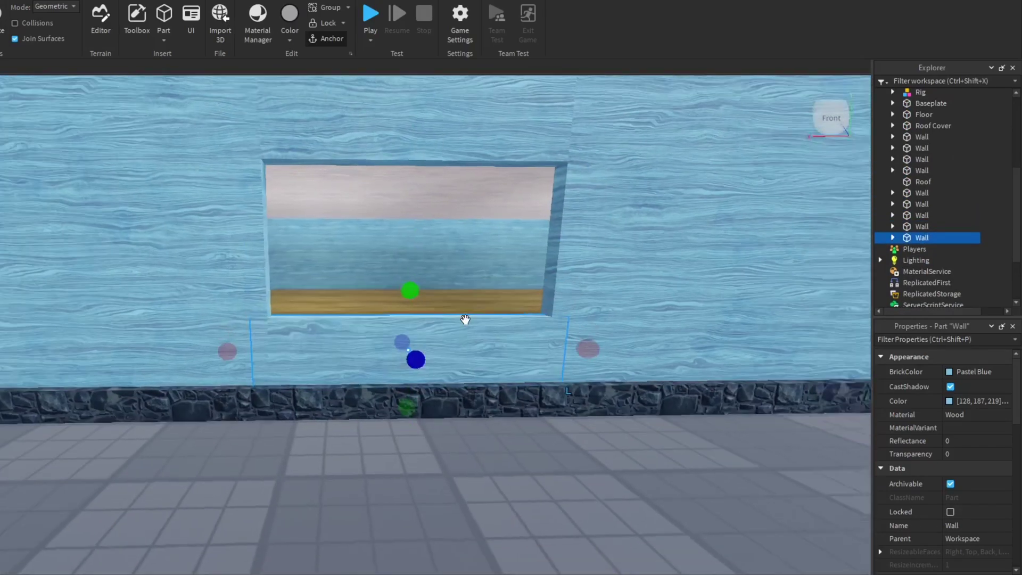
# Place the Rig inside the house behind the window opening and reselect the wall piece below the opening
pyautogui.click(361, 314)
pyautogui.press('f')
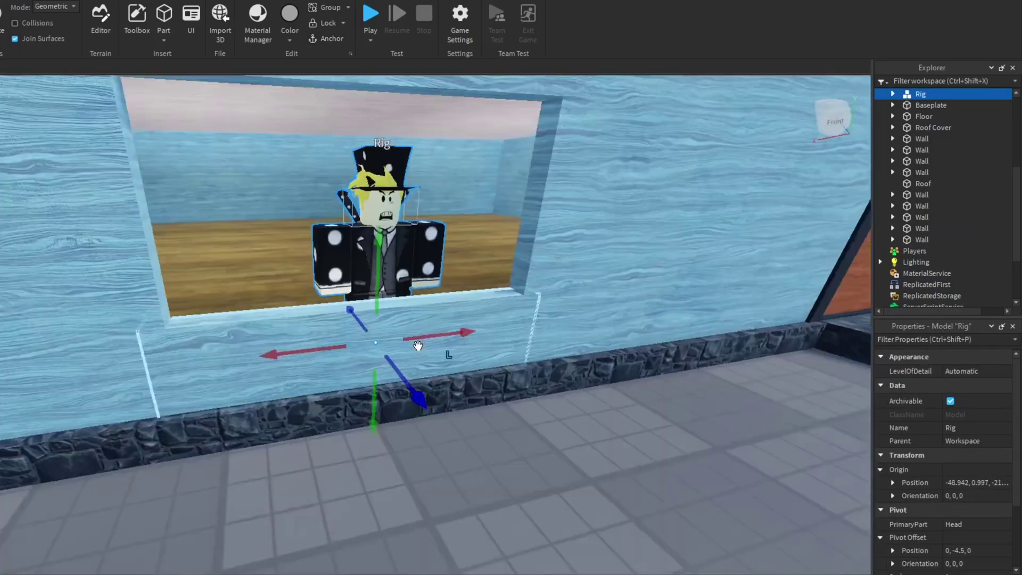
pyautogui.moveTo(418, 346); pyautogui.dragTo(467, 461, button='right')
pyautogui.click(467, 461)
pyautogui.click(474, 420)
pyautogui.moveTo(474, 420); pyautogui.dragTo(479, 420, button='right')
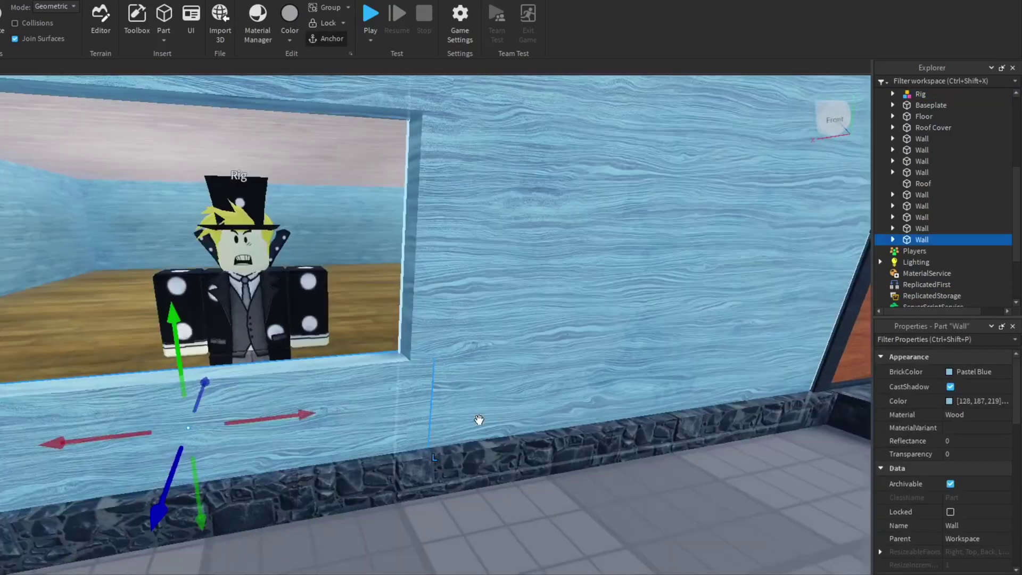
pyautogui.scroll(-3, 479, 420)
pyautogui.scroll(4, 936, 221)
# Duplicate a DoorFrame, rename the copy WindowFrame, and group it into a model named Window in the Workspace
pyautogui.rightClick(969, 131)
pyautogui.click(879, 187)
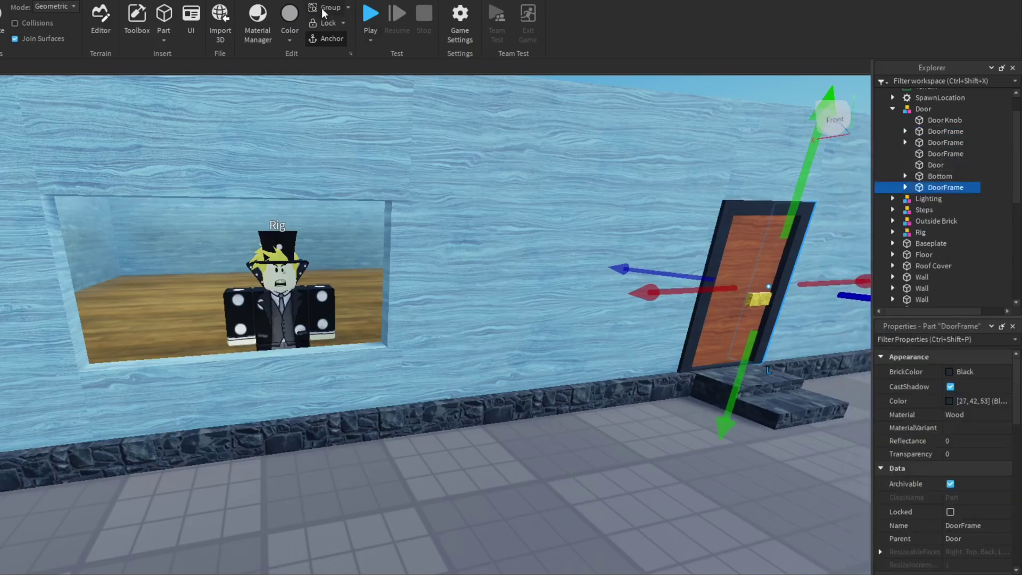
pyautogui.moveTo(930, 95); pyautogui.dragTo(929, 95)
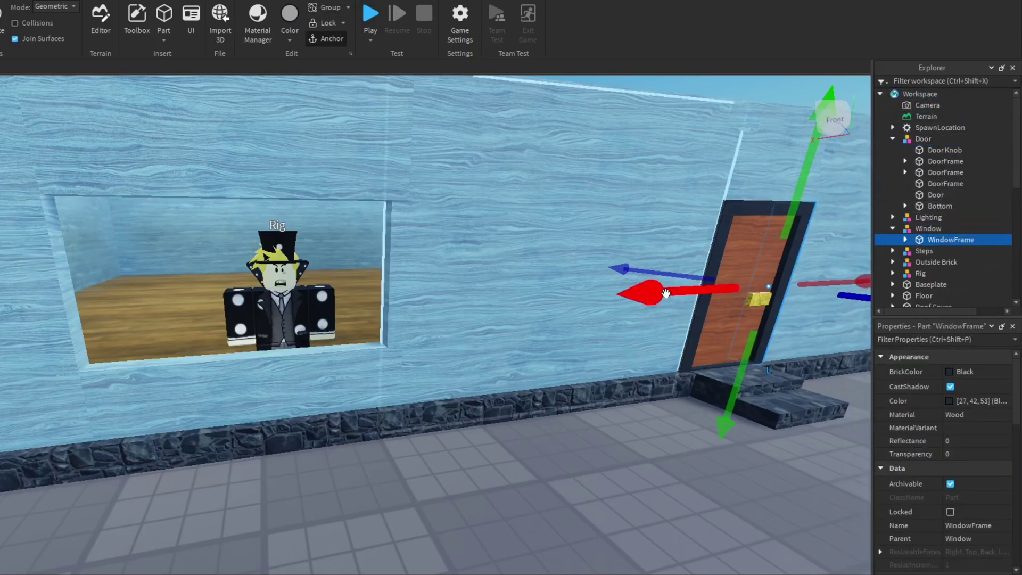
# Fit the WindowFrame along the right edge of the window opening and place a duplicate along the left edge
pyautogui.moveTo(665, 293); pyautogui.dragTo(426, 311)
pyautogui.scroll(3, 436, 319)
pyautogui.hotkey('ctrl', '3')
pyautogui.moveTo(419, 451); pyautogui.dragTo(432, 385)
pyautogui.moveTo(432, 384); pyautogui.dragTo(432, 373, button='right')
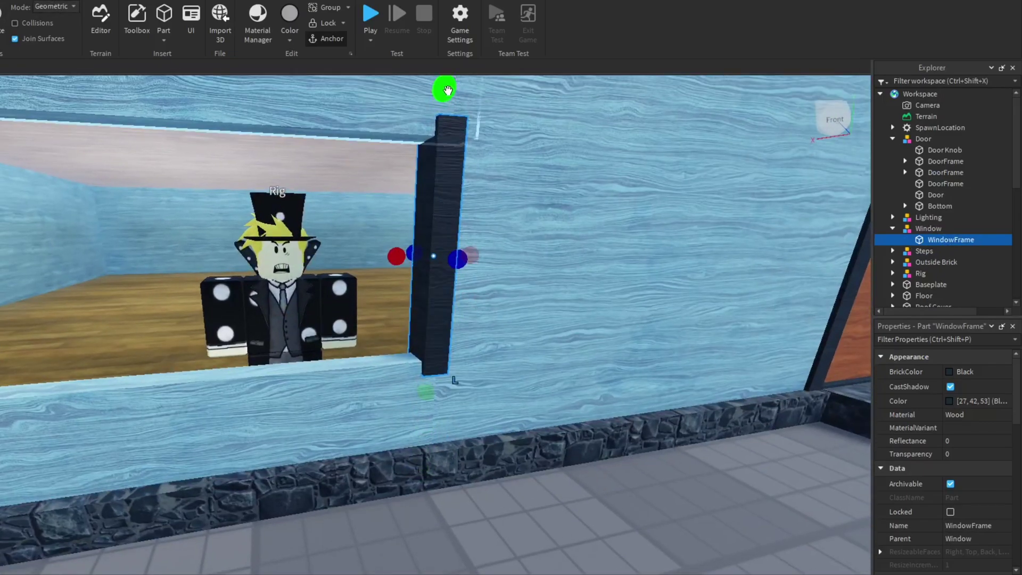
pyautogui.moveTo(325, 258); pyautogui.dragTo(288, 292)
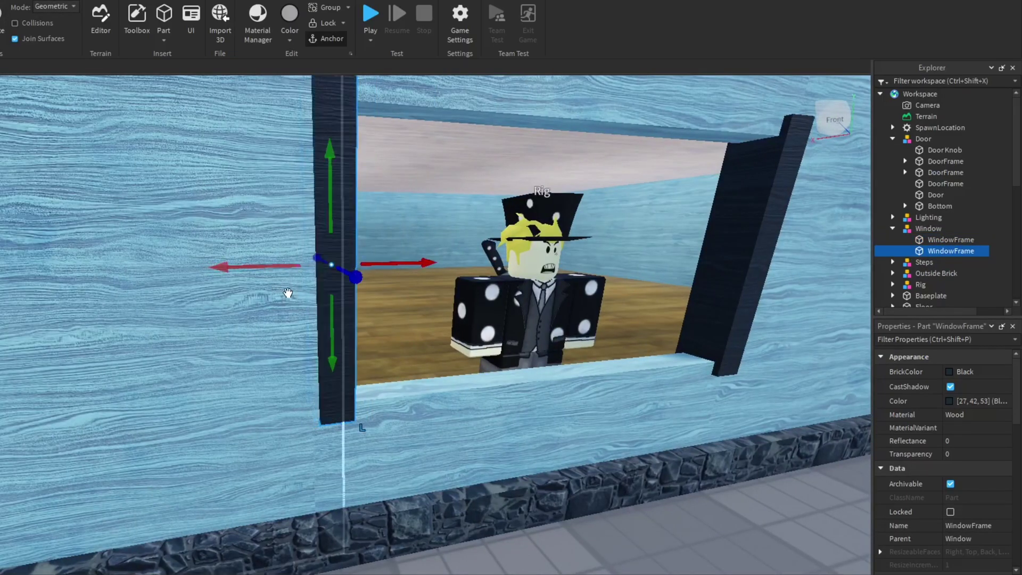
pyautogui.moveTo(537, 235); pyautogui.dragTo(548, 226, button='right')
# Duplicate a WindowFrame and stretch the copy across the top of the window opening
pyautogui.hotkey('ctrl', 'd')
pyautogui.hotkey('ctrl', '3')
pyautogui.moveTo(256, 146); pyautogui.dragTo(618, 189)
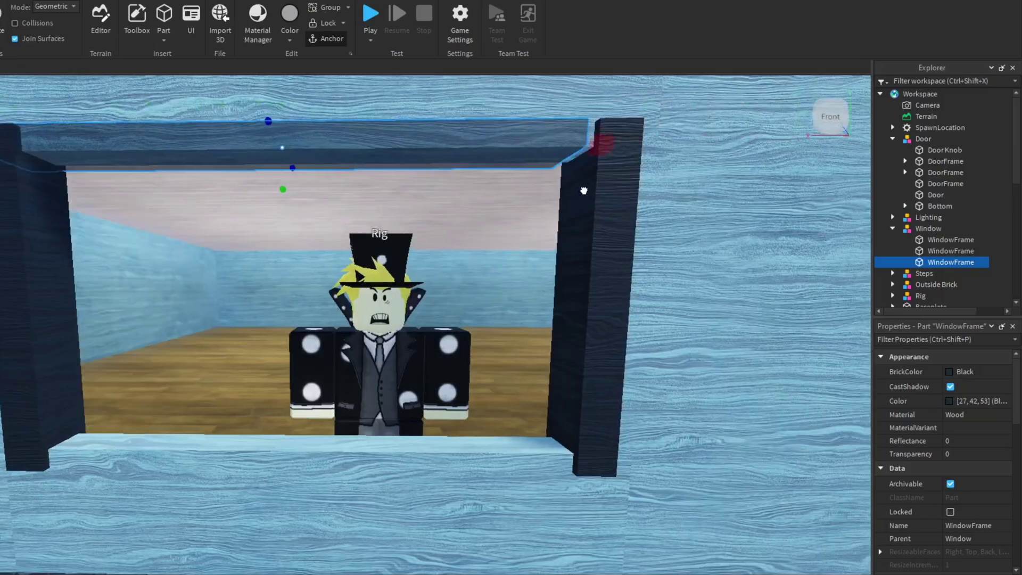
pyautogui.moveTo(338, 251); pyautogui.dragTo(329, 249, button='right')
# Duplicate the top WindowFrame and move the copy down to the lower edge of the window opening
pyautogui.hotkey('ctrl', 'd')
pyautogui.hotkey('ctrl', '2')
pyautogui.moveTo(350, 298); pyautogui.dragTo(376, 395)
pyautogui.moveTo(376, 391); pyautogui.dragTo(377, 395, button='right')
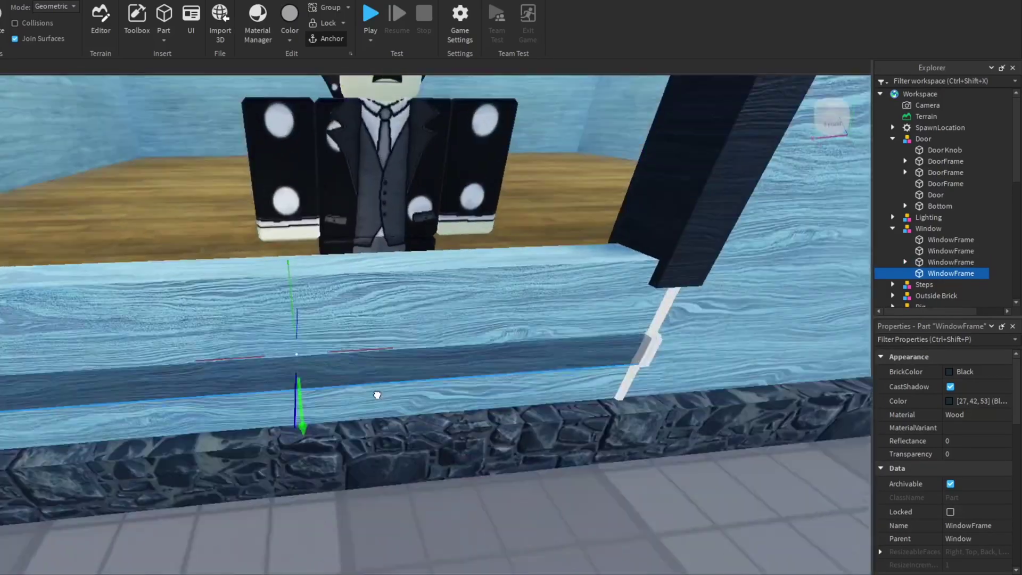
pyautogui.moveTo(376, 395); pyautogui.dragTo(372, 338)
pyautogui.scroll(-5, 373, 340)
# Rename the newest WindowFrame copy as Window
pyautogui.click(415, 477)
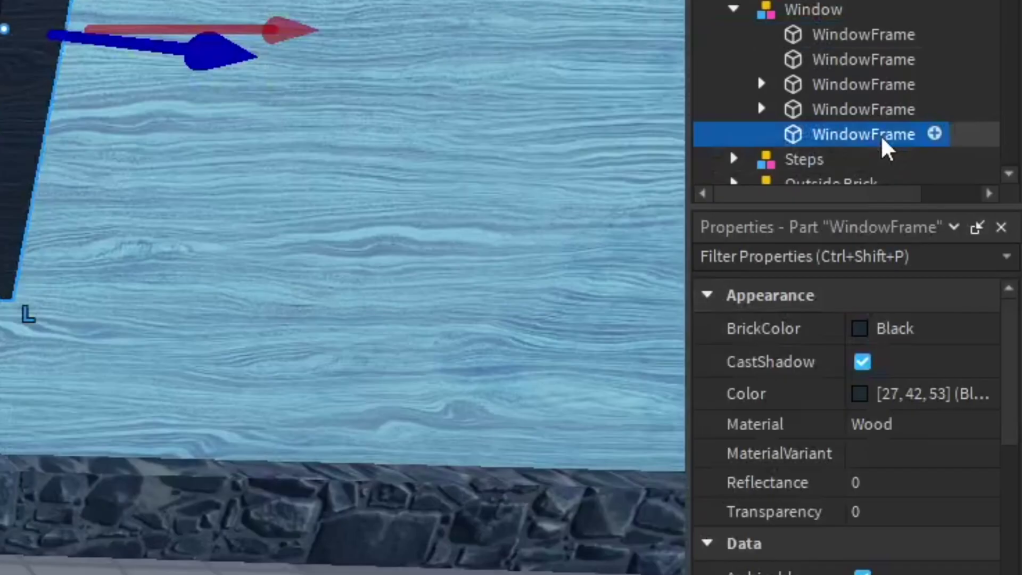
pyautogui.doubleClick(948, 285)
pyautogui.write('Window')
pyautogui.press('Return')
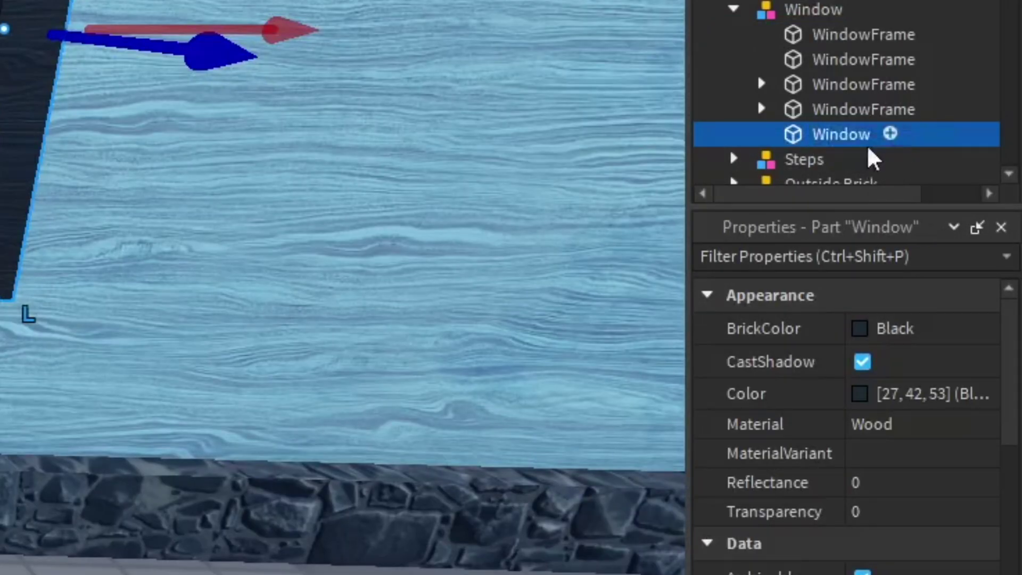
# Set the Window part's color to Pastel Blue and material to Glass, and make it partly transparent
pyautogui.click(972, 372)
pyautogui.click(745, 554)
pyautogui.click(908, 429)
pyautogui.click(873, 552)
pyautogui.click(885, 511)
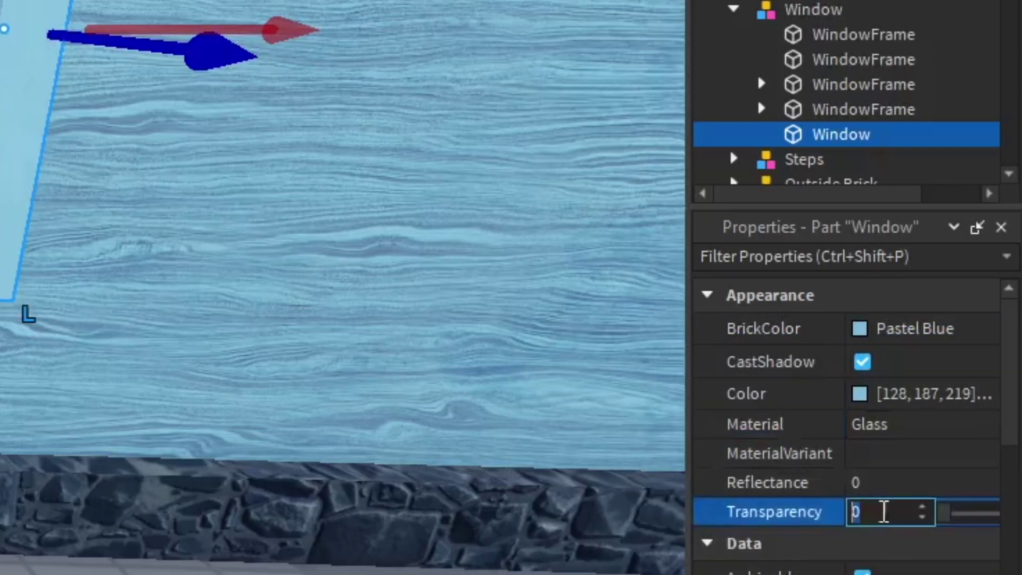
pyautogui.write('.')
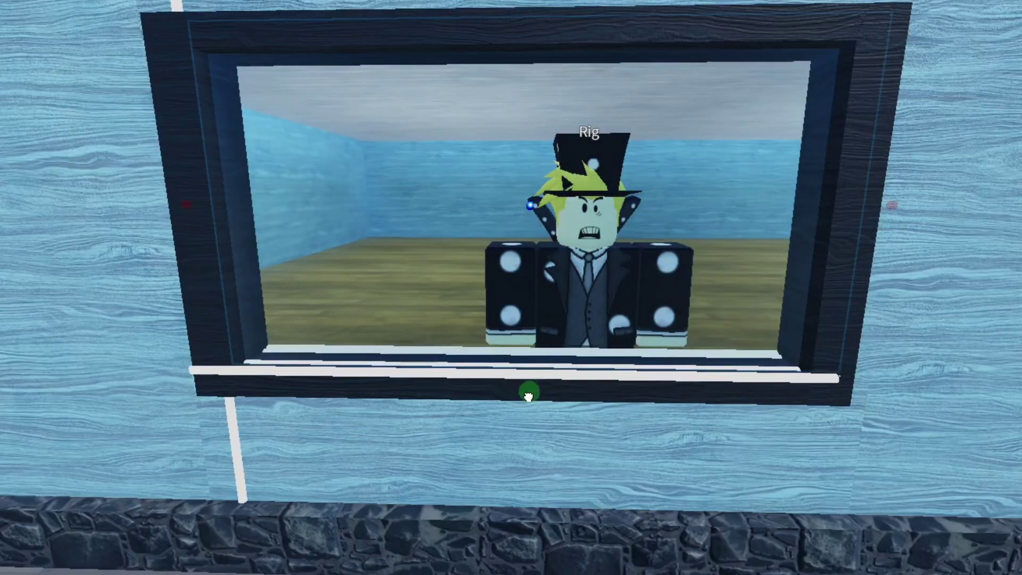
# Scale the glass Window part's height and width to fit inside the window frame
pyautogui.moveTo(846, 217); pyautogui.dragTo(851, 216)
pyautogui.moveTo(642, 224); pyautogui.dragTo(637, 203, button='right')
pyautogui.moveTo(501, 66); pyautogui.dragTo(500, 108)
pyautogui.moveTo(498, 143); pyautogui.dragTo(493, 162, button='right')
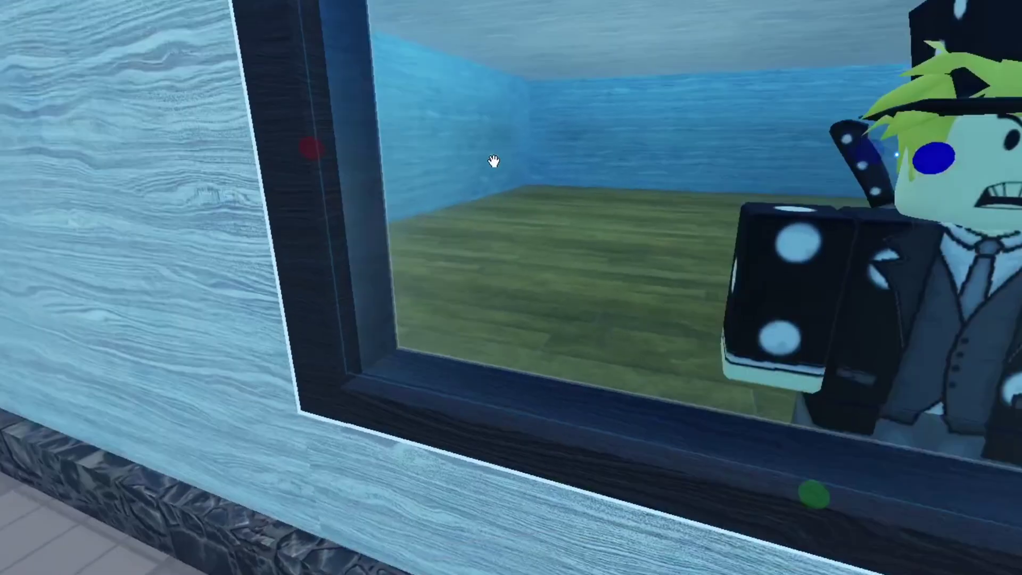
pyautogui.moveTo(246, 153); pyautogui.dragTo(265, 152)
pyautogui.scroll(-5, 413, 208)
# Adjust the glass pane's depth within the window frame from inside the house
pyautogui.moveTo(413, 208); pyautogui.dragTo(516, 240, button='right')
pyautogui.moveTo(516, 235); pyautogui.dragTo(516, 228)
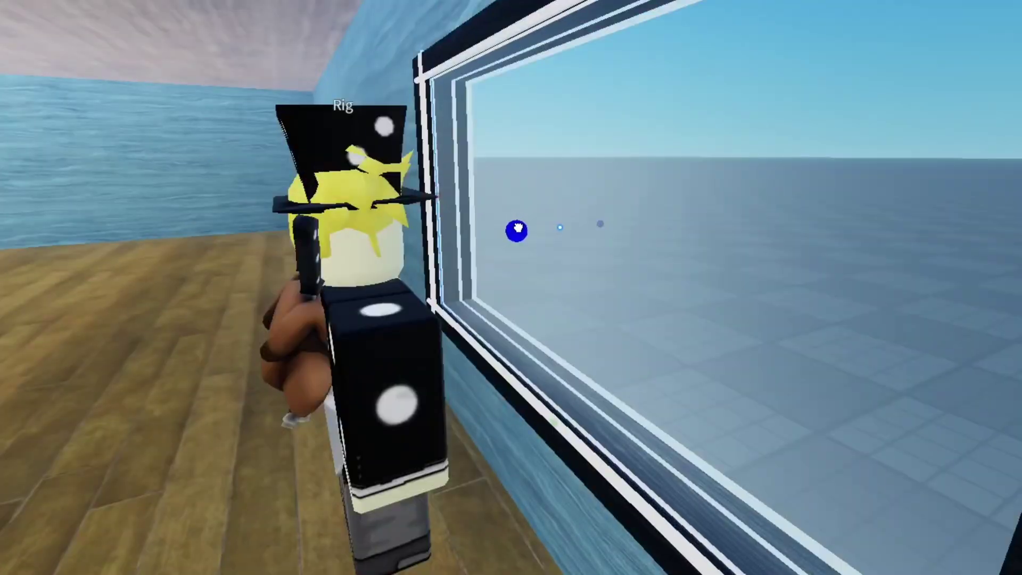
pyautogui.moveTo(516, 229); pyautogui.dragTo(466, 238, button='right')
pyautogui.moveTo(456, 215); pyautogui.dragTo(472, 223)
pyautogui.moveTo(472, 223); pyautogui.dragTo(736, 207, button='right')
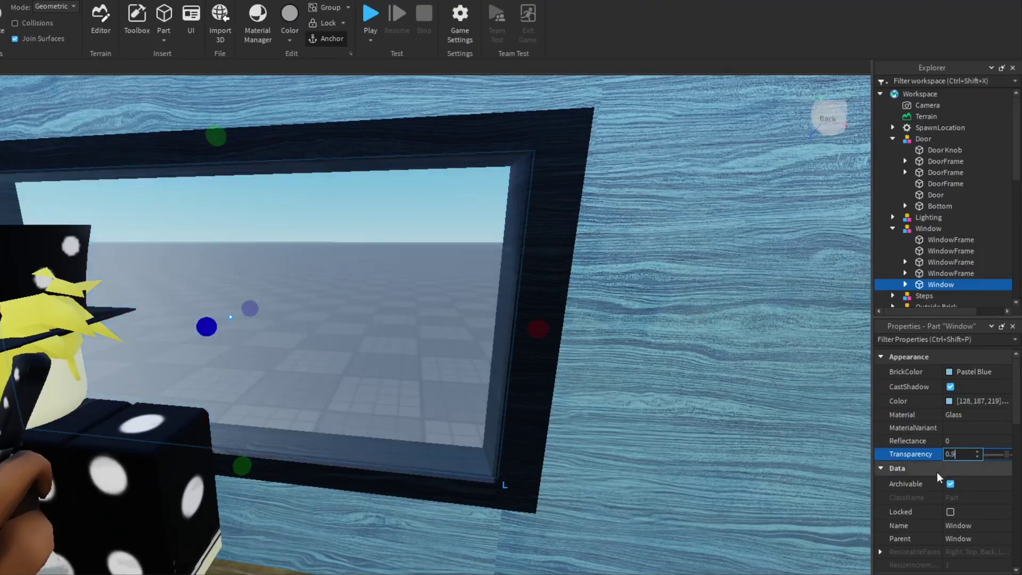
# Set the glass Window part's transparency to 0.55 and view the room's front wall from inside
pyautogui.press('BackSpace')
pyautogui.write('5')
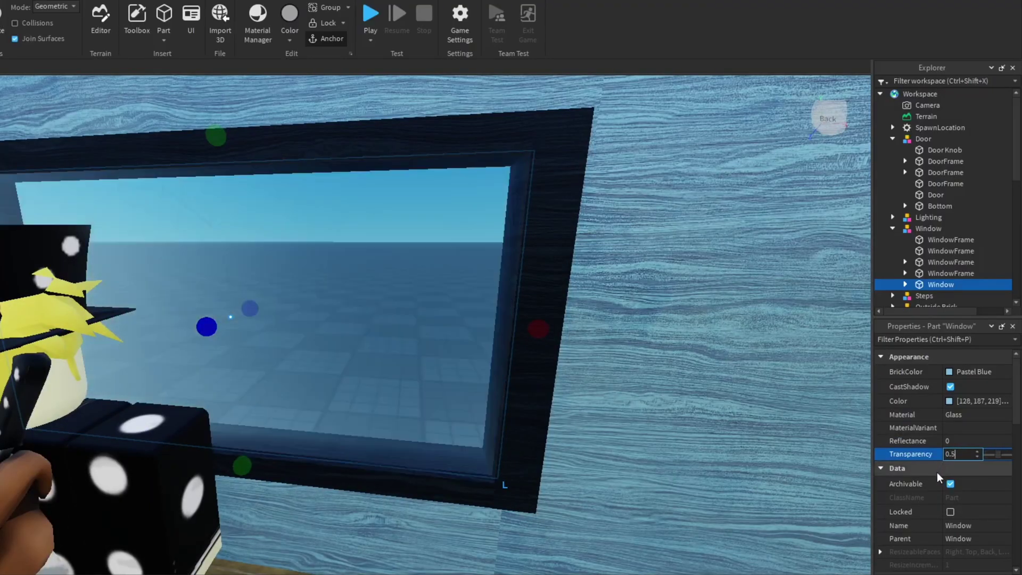
pyautogui.write('5')
pyautogui.press('Return')
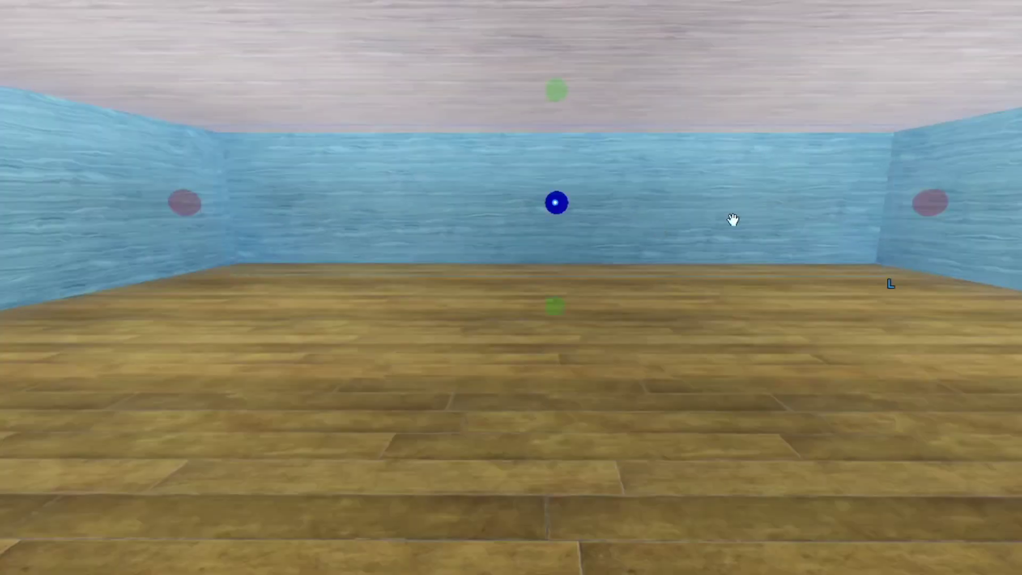
pyautogui.moveTo(732, 222); pyautogui.dragTo(534, 278, button='right')
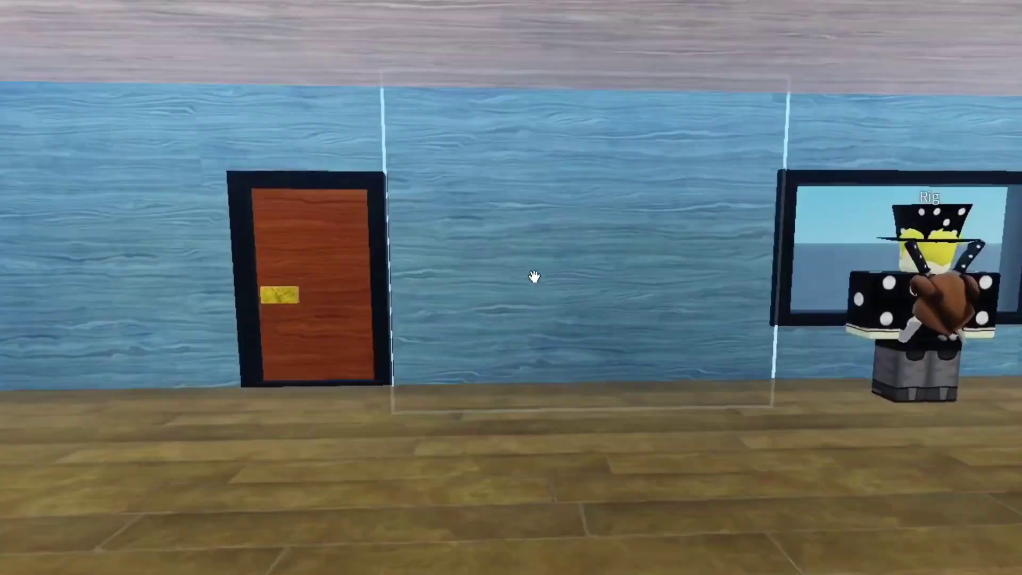
# Duplicate the front Window model and move the copy across the house to just outside the back wall
pyautogui.click(561, 256)
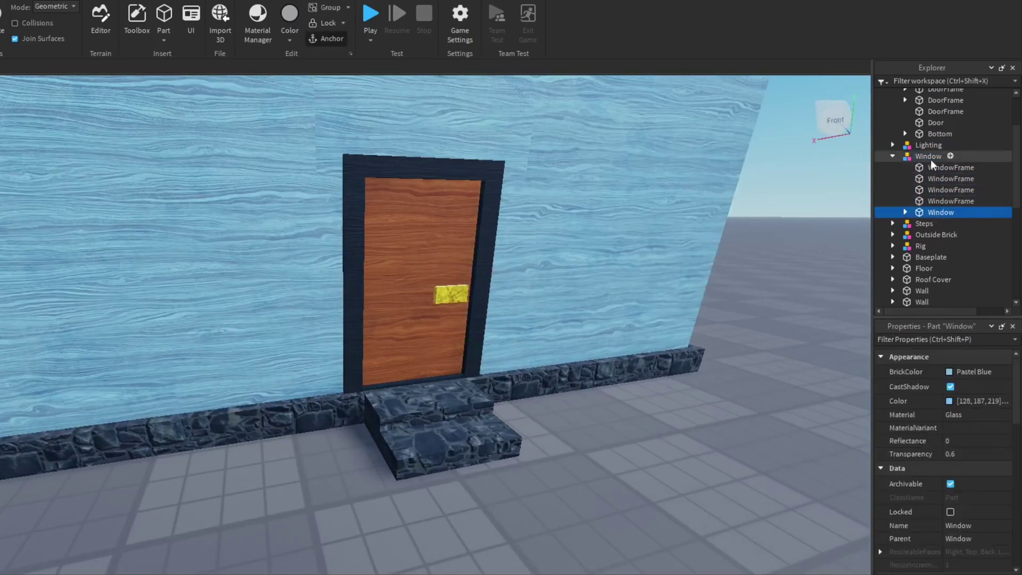
pyautogui.click(931, 159)
pyautogui.moveTo(639, 330)
pyautogui.mouseDown(button='right')
pyautogui.moveTo(643, 348)
pyautogui.moveTo(649, 326)
pyautogui.mouseUp(button='right')
pyautogui.hotkey('ctrl', 'd')
pyautogui.hotkey('ctrl', '2')
pyautogui.moveTo(532, 367); pyautogui.dragTo(655, 351)
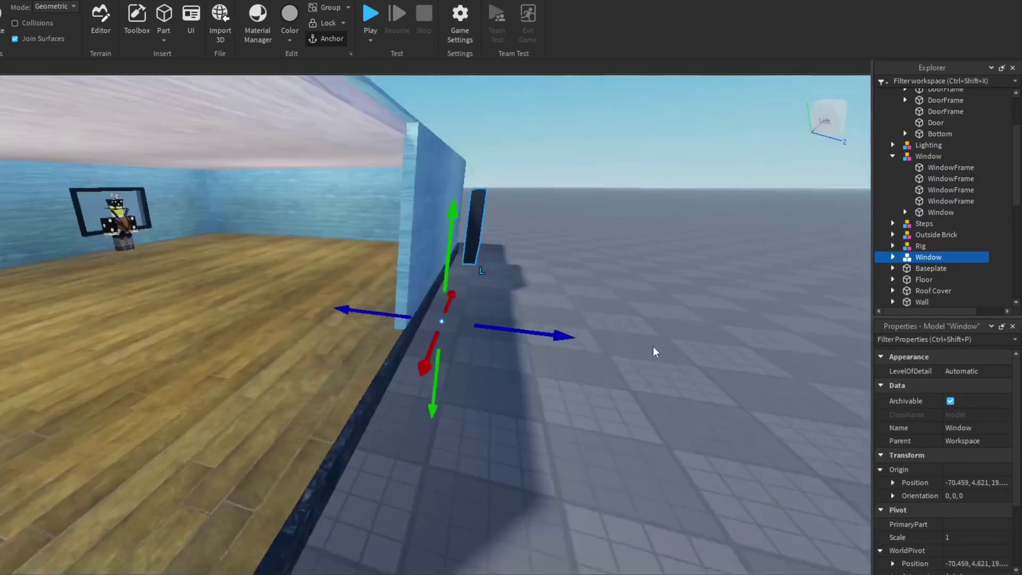
# Align the copied window's depth with the back wall and slide it sideways against the edge of the opening
pyautogui.moveTo(654, 352); pyautogui.dragTo(601, 349, button='right')
pyautogui.moveTo(337, 320); pyautogui.dragTo(314, 315)
pyautogui.moveTo(314, 315); pyautogui.dragTo(277, 314, button='right')
pyautogui.moveTo(344, 305); pyautogui.dragTo(31, 370)
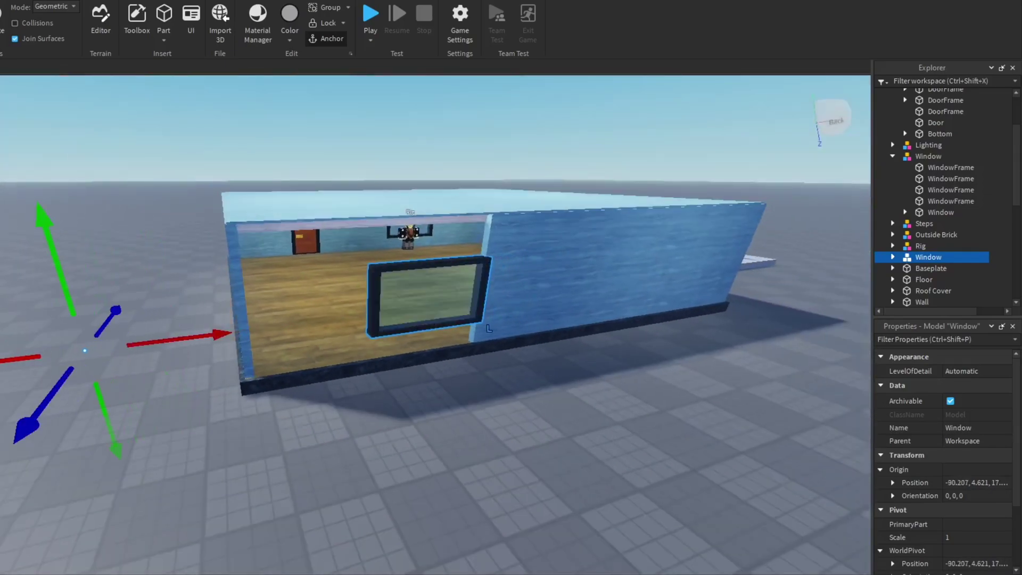
pyautogui.moveTo(59, 349); pyautogui.dragTo(43, 350, button='right')
pyautogui.moveTo(43, 350)
pyautogui.mouseDown()
pyautogui.moveTo(29, 349)
pyautogui.moveTo(57, 349)
pyautogui.mouseUp()
pyautogui.moveTo(57, 349); pyautogui.dragTo(59, 336, button='right')
pyautogui.press('a')
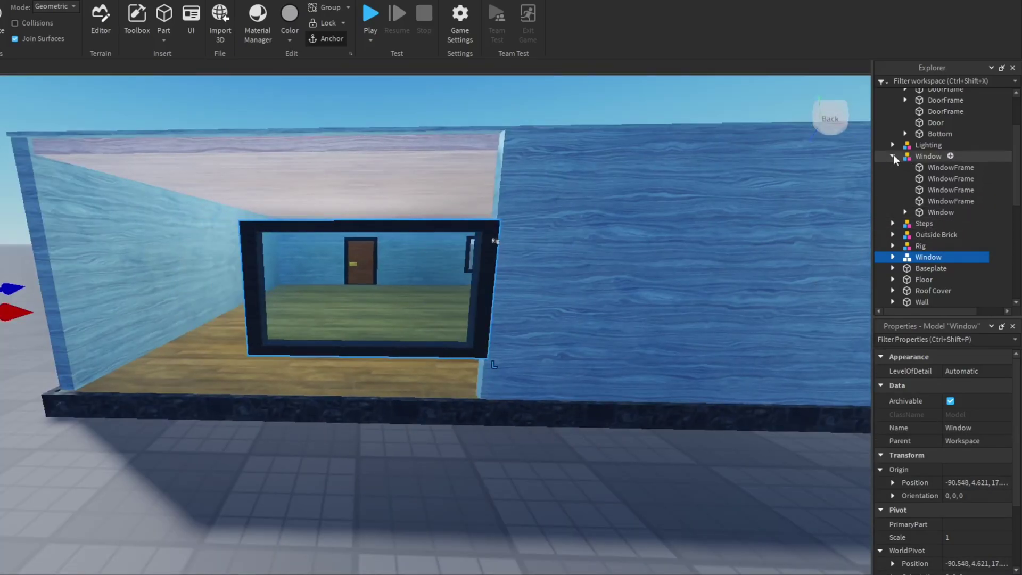
# Scale a back Wall part upward from its lower edge until it ends at the top of the copied window frame
pyautogui.click(894, 155)
pyautogui.click(596, 254)
pyautogui.moveTo(386, 227); pyautogui.dragTo(420, 229, button='right')
pyautogui.moveTo(528, 347); pyautogui.dragTo(518, 201)
pyautogui.moveTo(519, 201); pyautogui.dragTo(452, 197, button='right')
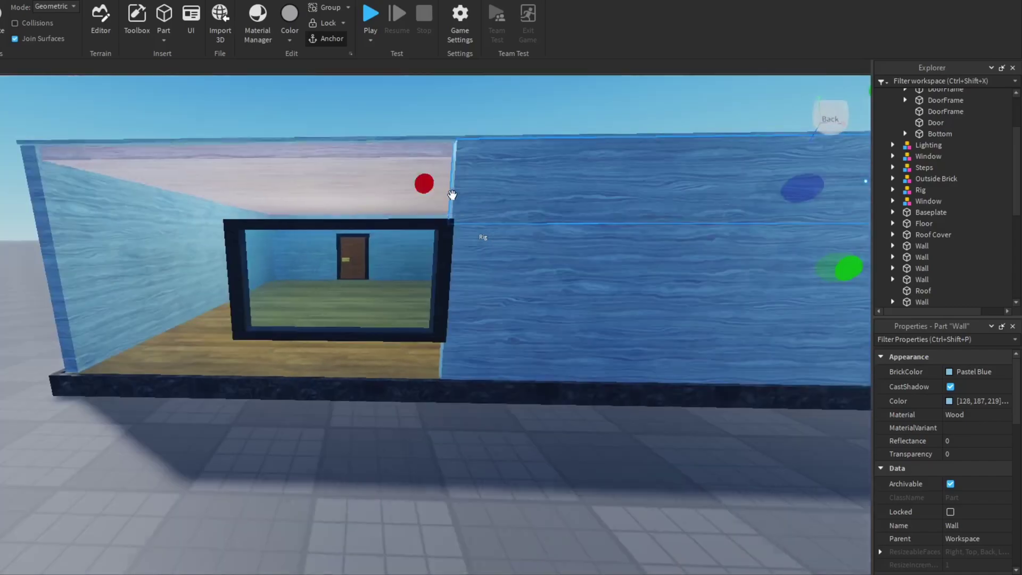
# Stretch the shortened wall piece to the house corner and trim its other end so it covers the opening above the window
pyautogui.moveTo(426, 184); pyautogui.dragTo(246, 199)
pyautogui.press('a')
pyautogui.moveTo(246, 199); pyautogui.dragTo(298, 202, button='right')
pyautogui.press('d')
pyautogui.moveTo(601, 234); pyautogui.dragTo(376, 223)
pyautogui.moveTo(381, 257); pyautogui.dragTo(403, 226, button='right')
pyautogui.press('w')
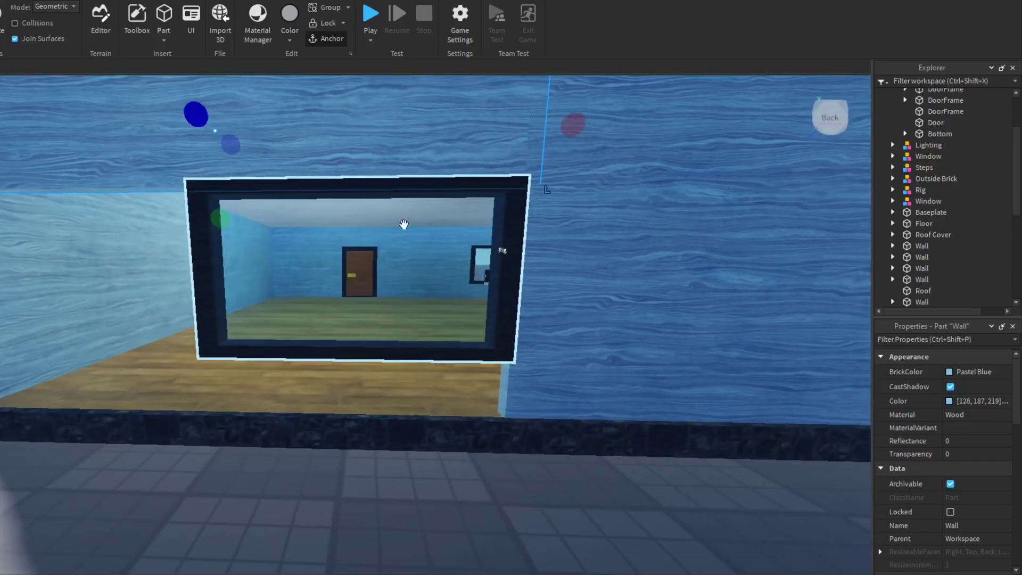
pyautogui.moveTo(569, 127); pyautogui.dragTo(557, 131)
pyautogui.scroll(-4, 503, 201)
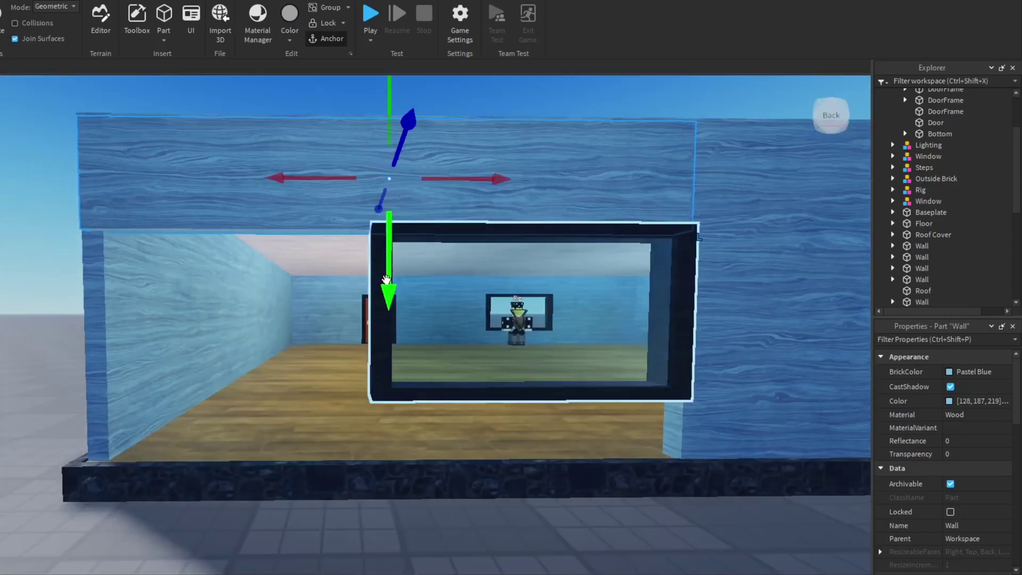
# Place a copy of the upper wall piece beneath the back window, resting on the brick base
pyautogui.scroll(2, 397, 536)
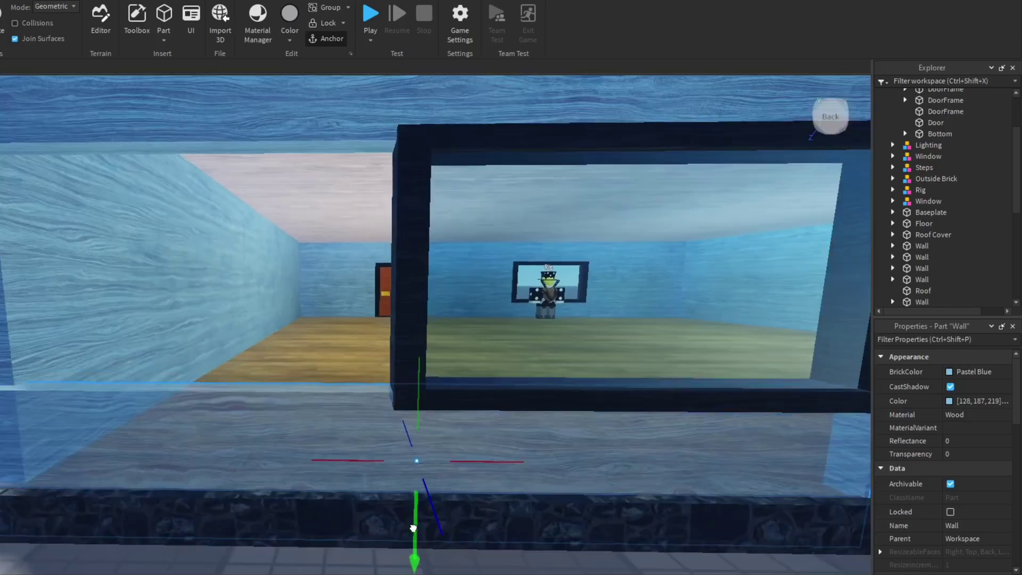
pyautogui.moveTo(413, 528); pyautogui.dragTo(414, 530)
pyautogui.press('a')
pyautogui.press('w')
pyautogui.hotkey('ctrl', '4')
pyautogui.moveTo(404, 391); pyautogui.dragTo(406, 410, button='right')
pyautogui.hotkey('ctrl', '3')
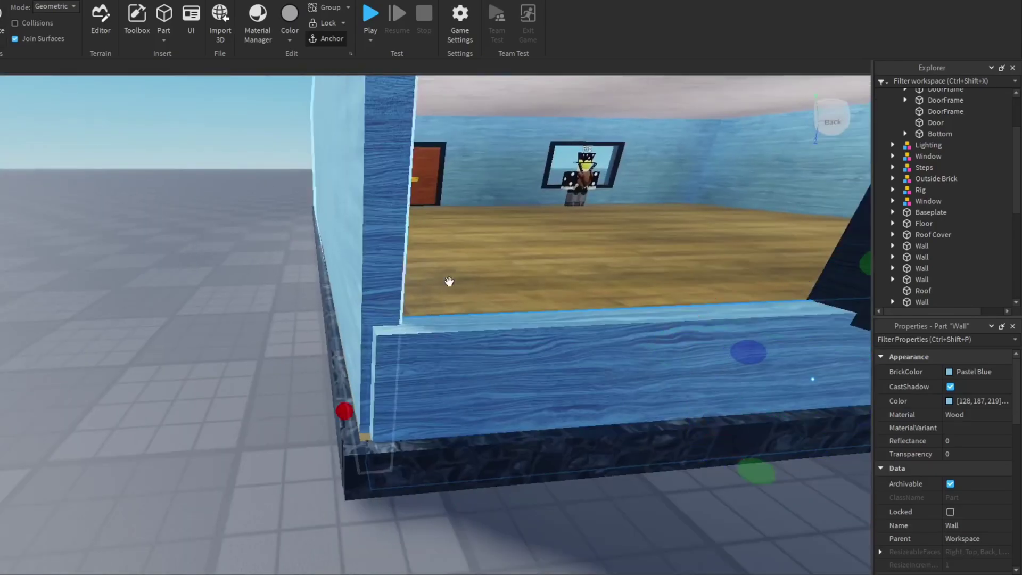
# Adjust the lower wall piece's outer end to line up with the house corner
pyautogui.scroll(-2, 449, 281)
pyautogui.moveTo(262, 369); pyautogui.dragTo(258, 372)
pyautogui.moveTo(264, 381); pyautogui.dragTo(264, 381, button='right')
pyautogui.scroll(2, 264, 381)
pyautogui.moveTo(343, 387); pyautogui.dragTo(337, 386)
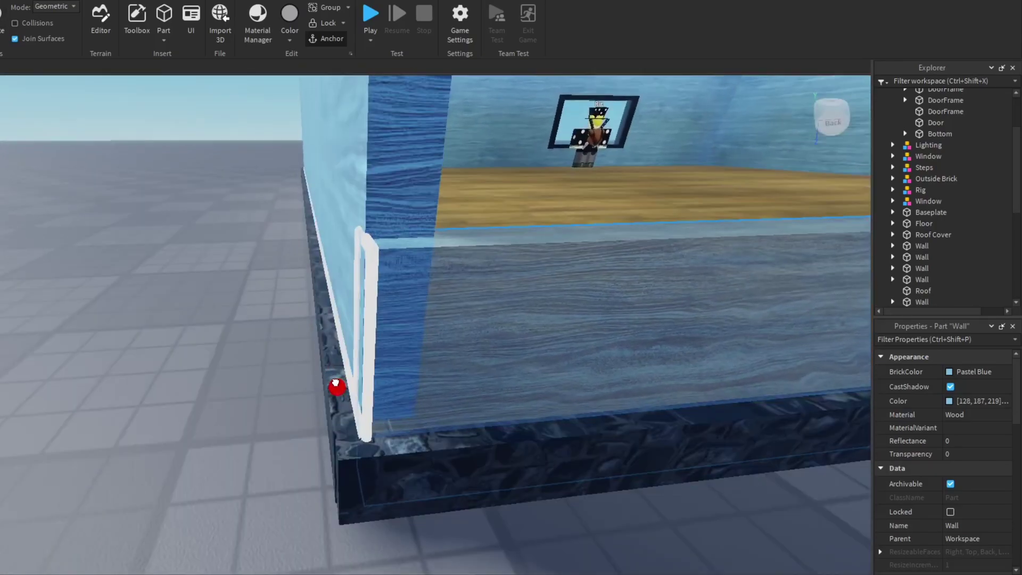
# Shorten a lower wall piece so it spans from the house corner to the near edge of the window frame
pyautogui.press('d')
pyautogui.moveTo(367, 385); pyautogui.dragTo(366, 394, button='right')
pyautogui.scroll(-3, 367, 386)
pyautogui.moveTo(431, 333); pyautogui.dragTo(358, 337)
pyautogui.press('a')
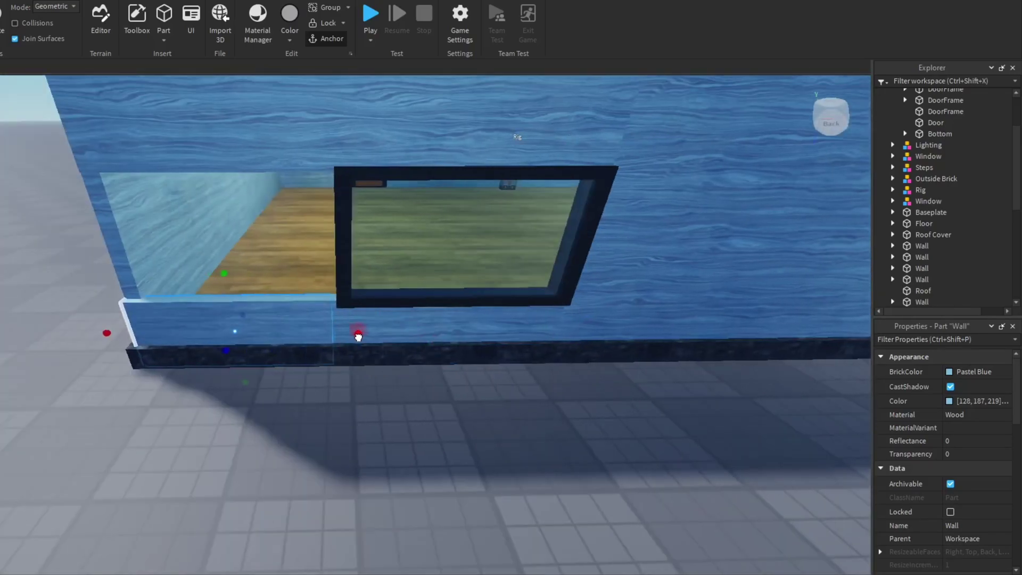
# Scale the short wall piece upward to fill the gap beside the window and adjust its end at the corner
pyautogui.moveTo(231, 155); pyautogui.dragTo(225, 118)
pyautogui.moveTo(230, 155); pyautogui.dragTo(231, 128, button='right')
pyautogui.press('a')
pyautogui.scroll(2, 314, 373)
pyautogui.moveTo(311, 379); pyautogui.dragTo(308, 380)
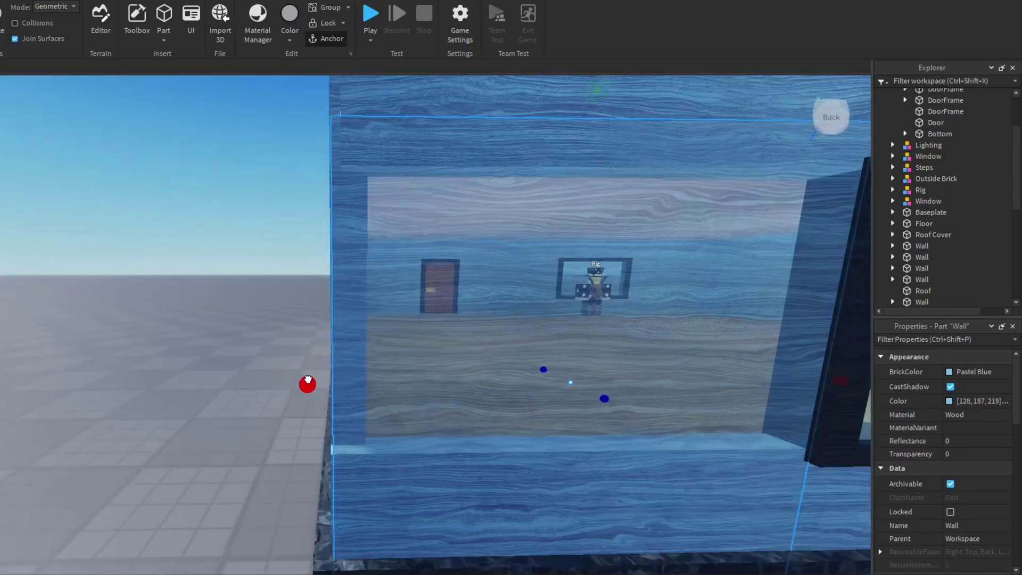
pyautogui.moveTo(306, 297); pyautogui.dragTo(305, 325, button='right')
pyautogui.scroll(-4, 305, 297)
# Shape a narrow wall piece at the back corner, scaling it up to the roof and adjusting its width
pyautogui.press('d')
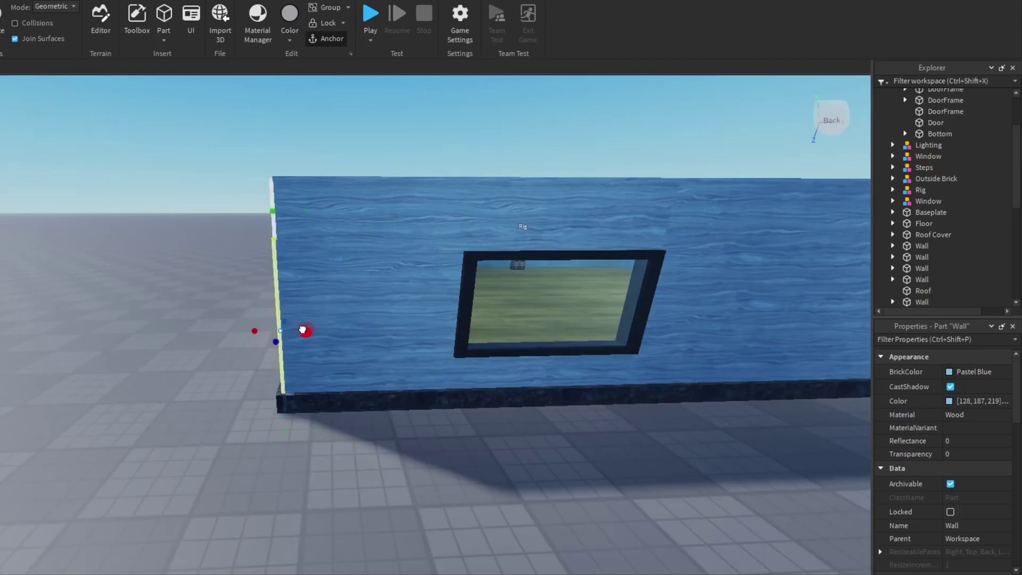
pyautogui.press('a')
pyautogui.scroll(2, 303, 330)
pyautogui.scroll(-2, 288, 305)
pyautogui.moveTo(277, 256); pyautogui.dragTo(290, 205)
pyautogui.moveTo(290, 205); pyautogui.dragTo(298, 266, button='right')
pyautogui.moveTo(339, 354); pyautogui.dragTo(349, 356)
pyautogui.moveTo(311, 339); pyautogui.dragTo(310, 319, button='right')
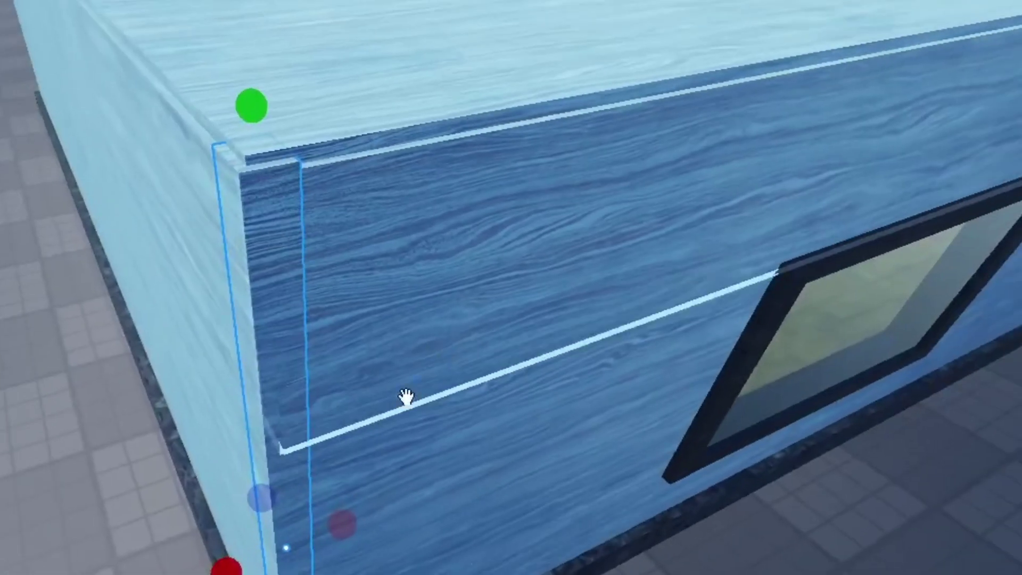
# Duplicate the back Window model and slide the copy into the second opening in the back wall
pyautogui.moveTo(406, 396); pyautogui.dragTo(363, 333, button='right')
pyautogui.press('w')
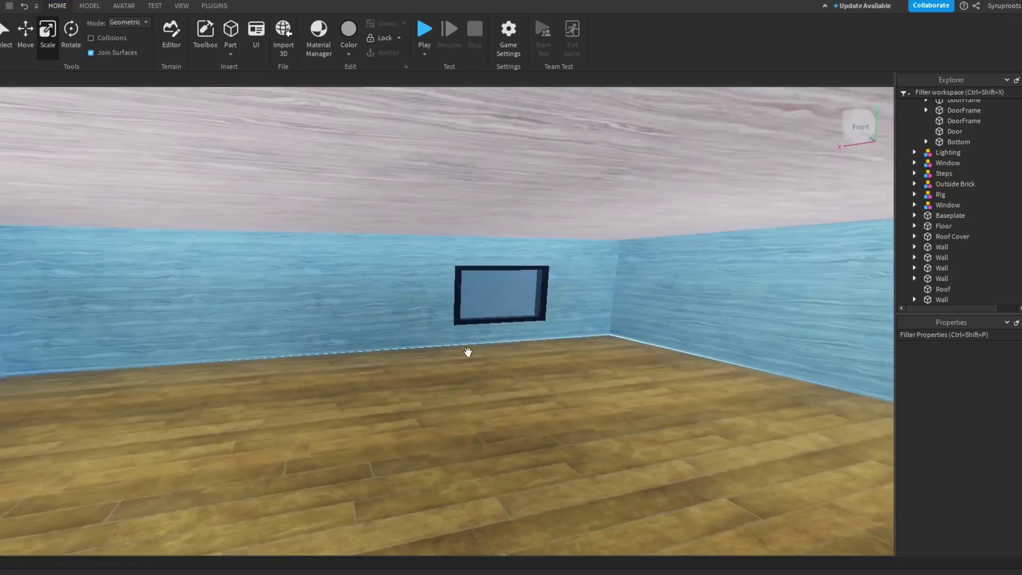
pyautogui.click(363, 333)
pyautogui.click(659, 315)
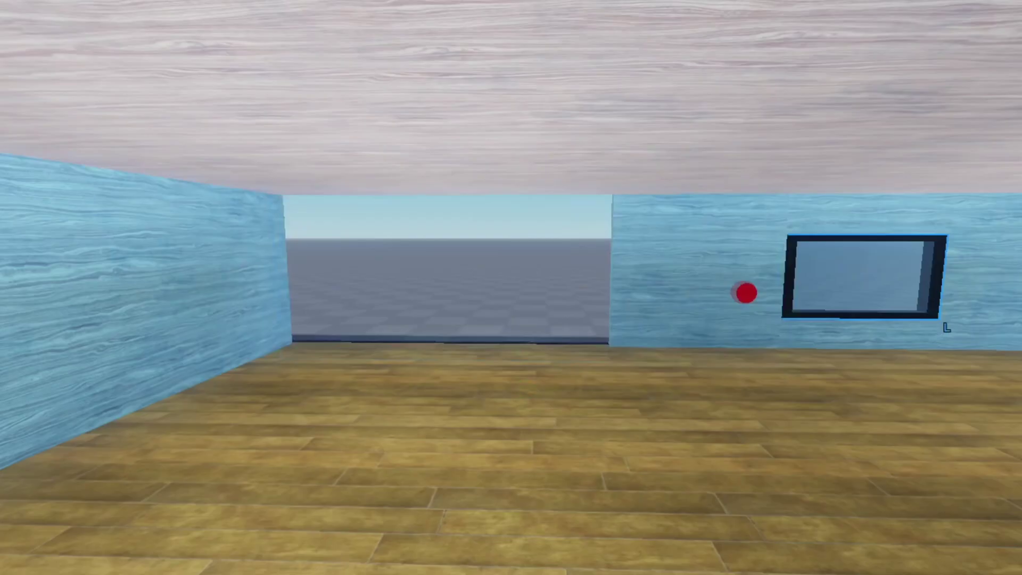
pyautogui.moveTo(781, 308); pyautogui.dragTo(665, 266, button='right')
pyautogui.hotkey('ctrl', 'd')
pyautogui.moveTo(804, 232); pyautogui.dragTo(643, 238)
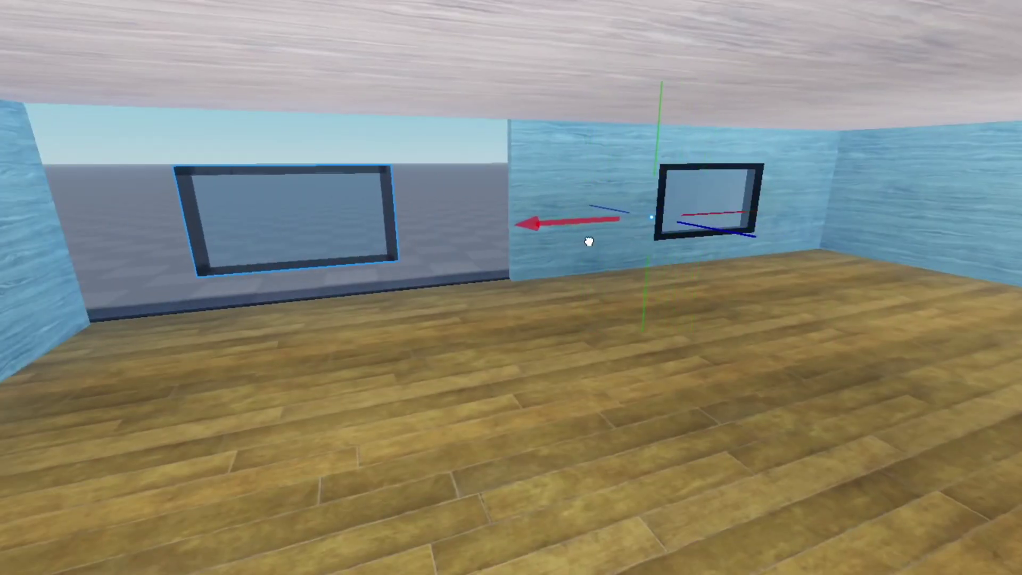
# Scale a wall piece to fill the second opening between the side wall and the new window's frame
pyautogui.moveTo(634, 320); pyautogui.dragTo(612, 282, button='right')
pyautogui.hotkey('ctrl', '3')
pyautogui.moveTo(614, 281); pyautogui.dragTo(21, 273)
pyautogui.press('d')
pyautogui.moveTo(965, 285); pyautogui.dragTo(447, 286)
pyautogui.press('a')
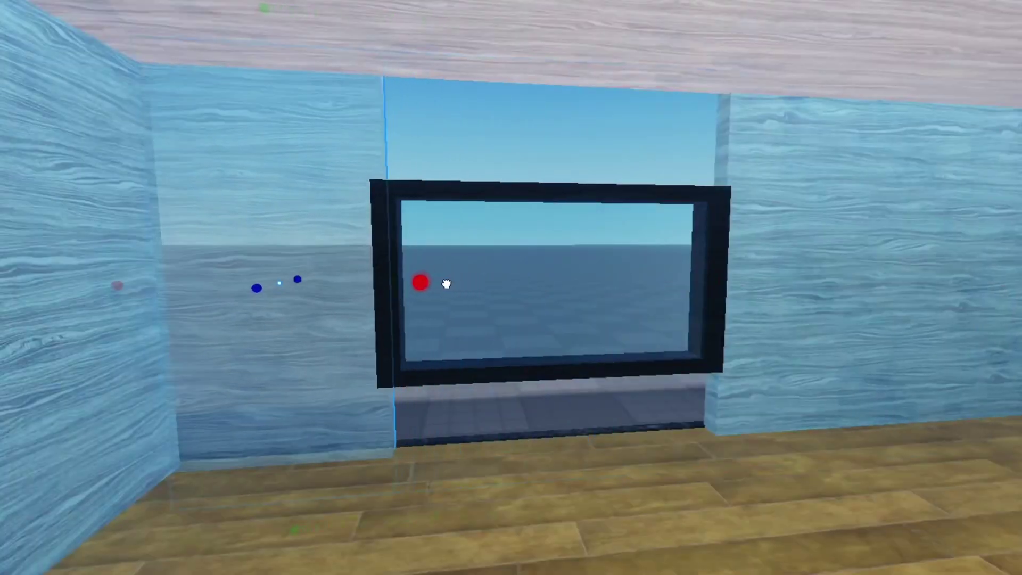
# Scale a wall piece's ends to cover the gap above the second back window
pyautogui.moveTo(447, 286); pyautogui.dragTo(394, 242, button='right')
pyautogui.press('w')
pyautogui.press('s')
pyautogui.moveTo(717, 201); pyautogui.dragTo(836, 198)
pyautogui.press('a')
pyautogui.moveTo(338, 182); pyautogui.dragTo(383, 185)
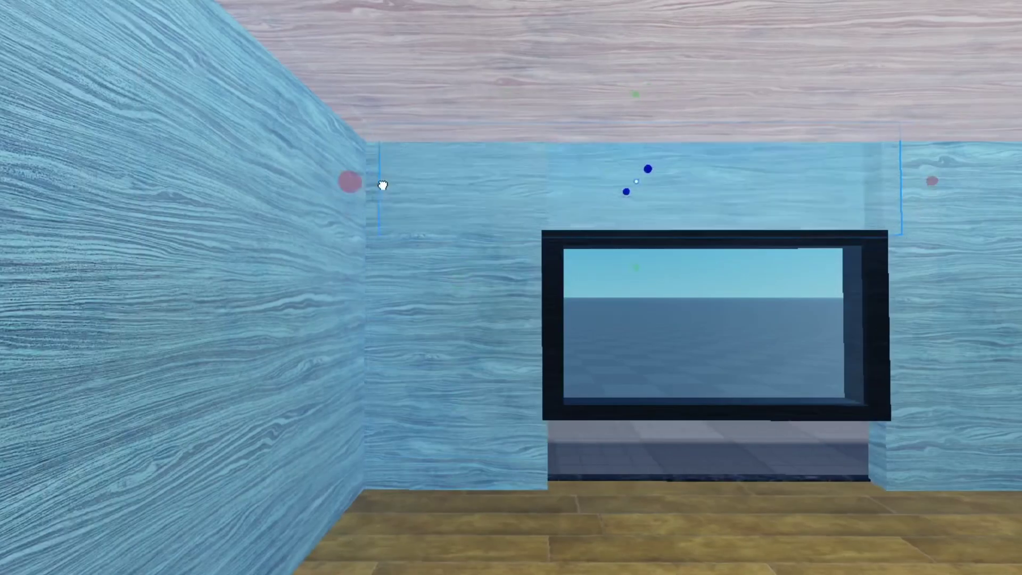
pyautogui.press('w')
pyautogui.moveTo(943, 181); pyautogui.dragTo(724, 196, button='right')
pyautogui.moveTo(724, 196); pyautogui.dragTo(730, 228)
pyautogui.press('w')
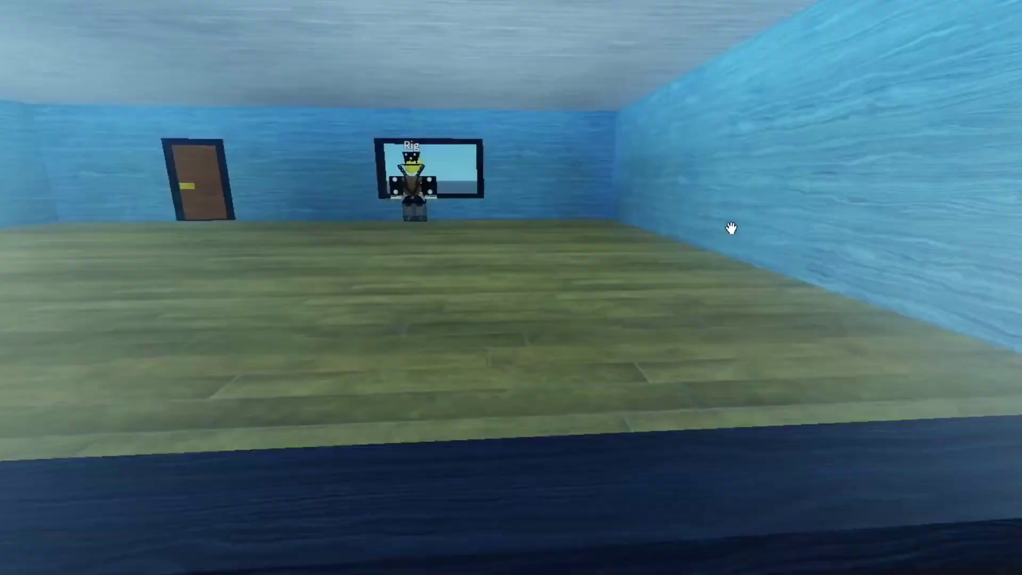
# Duplicate the wall piece above the second back window and move the copy down to fill the gap beneath it
pyautogui.press('s')
pyautogui.press('s')
pyautogui.hotkey('ctrl', 'd')
pyautogui.hotkey('ctrl', '2')
pyautogui.moveTo(624, 109); pyautogui.dragTo(631, 335)
pyautogui.press('w')
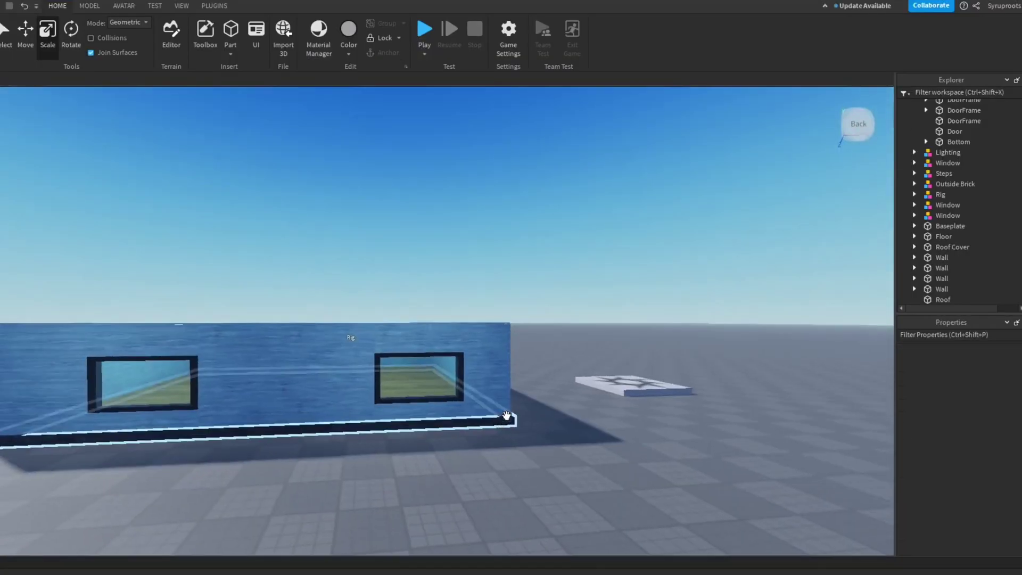
# Insert a wedge part on top of the house and rotate it about the vertical axis to line up with the roof
pyautogui.moveTo(509, 415); pyautogui.dragTo(511, 407, button='right')
pyautogui.press('w')
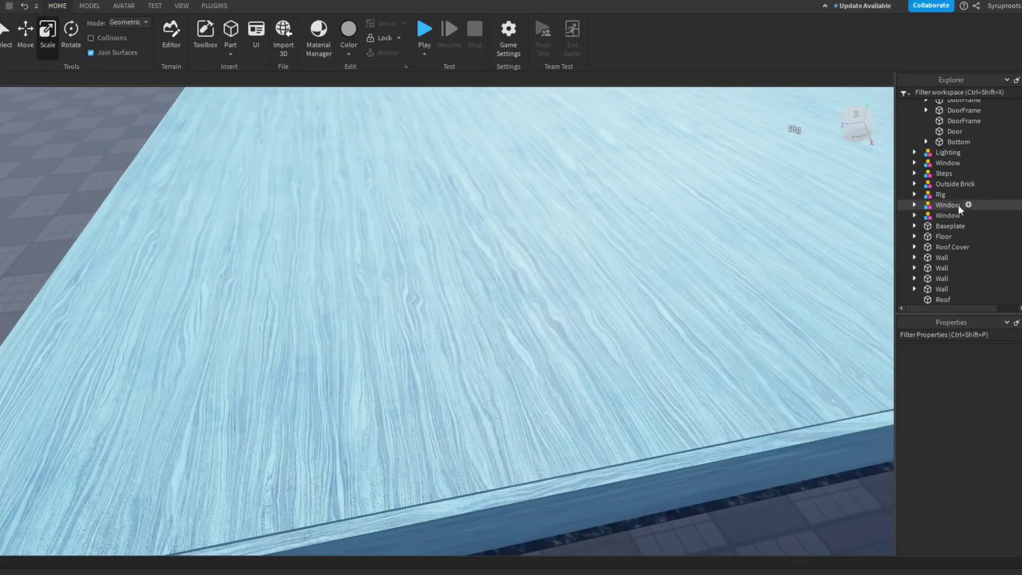
pyautogui.scroll(2, 960, 205)
pyautogui.press('w')
pyautogui.press('s')
pyautogui.click(230, 53)
pyautogui.click(249, 96)
pyautogui.click(71, 43)
pyautogui.moveTo(479, 330); pyautogui.dragTo(463, 341, button='right')
pyautogui.moveTo(397, 367); pyautogui.dragTo(369, 358)
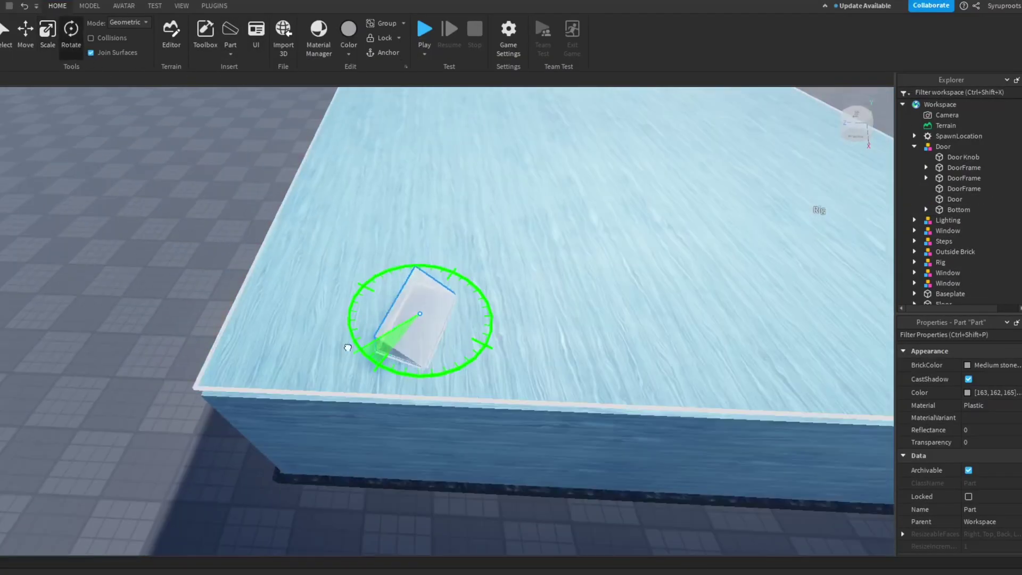
pyautogui.moveTo(466, 338)
pyautogui.mouseDown(button='right')
pyautogui.moveTo(495, 319)
pyautogui.moveTo(469, 322)
pyautogui.mouseUp(button='right')
pyautogui.press('s')
# Scale the wedge lengthwise so it spans the whole roof edge with a slight overhang at both ends
pyautogui.click(48, 36)
pyautogui.moveTo(330, 229); pyautogui.dragTo(362, 227, button='right')
pyautogui.moveTo(330, 232); pyautogui.dragTo(691, 376)
pyautogui.moveTo(692, 376); pyautogui.dragTo(718, 373, button='right')
pyautogui.moveTo(245, 293); pyautogui.dragTo(192, 287)
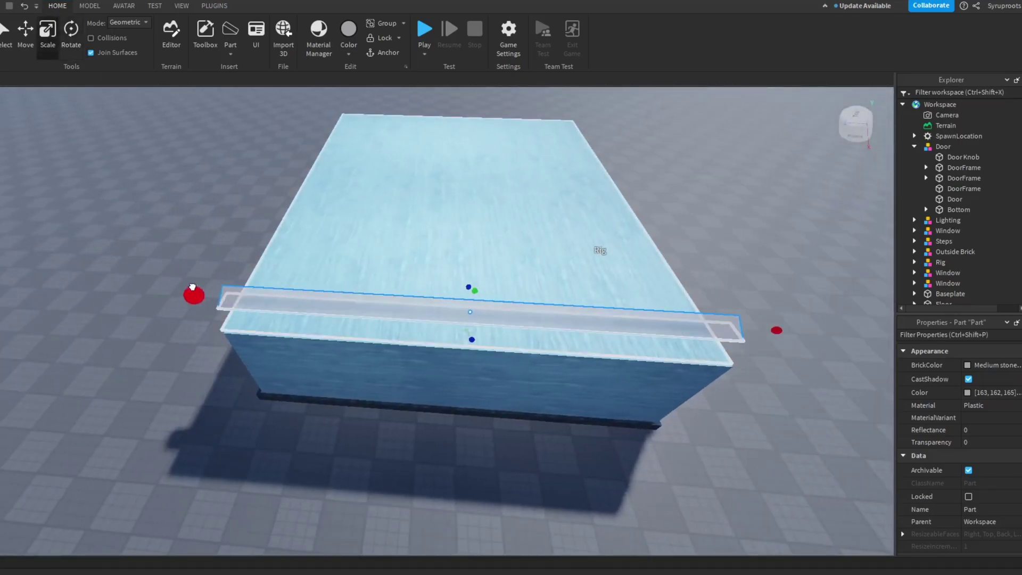
# Set the wedge's BrickColor to Black and widen it toward the middle of the roof
pyautogui.moveTo(464, 369); pyautogui.dragTo(511, 340, button='right')
pyautogui.click(991, 365)
pyautogui.click(851, 567)
pyautogui.moveTo(612, 469); pyautogui.dragTo(431, 317, button='right')
pyautogui.press('s')
pyautogui.press('d')
pyautogui.moveTo(399, 336); pyautogui.dragTo(540, 346)
# Adjust the wedge's height to form one sloped half of a gable roof
pyautogui.moveTo(426, 316); pyautogui.dragTo(424, 274)
pyautogui.press('s')
pyautogui.moveTo(482, 304); pyautogui.dragTo(488, 337, button='right')
pyautogui.press('w')
pyautogui.press('s')
pyautogui.moveTo(371, 285); pyautogui.dragTo(373, 260)
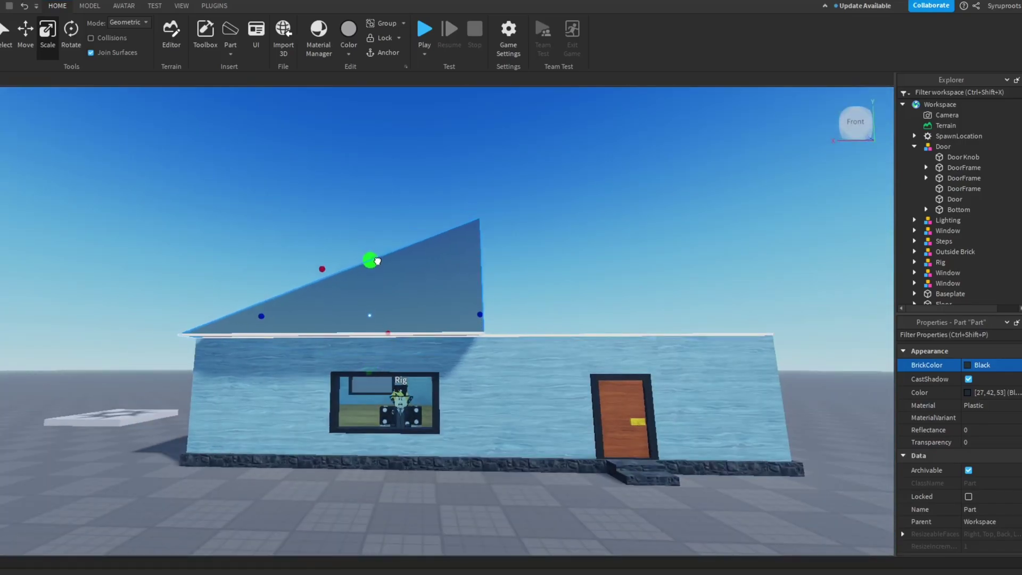
pyautogui.moveTo(374, 261); pyautogui.dragTo(387, 257, button='right')
pyautogui.moveTo(381, 137); pyautogui.dragTo(382, 162)
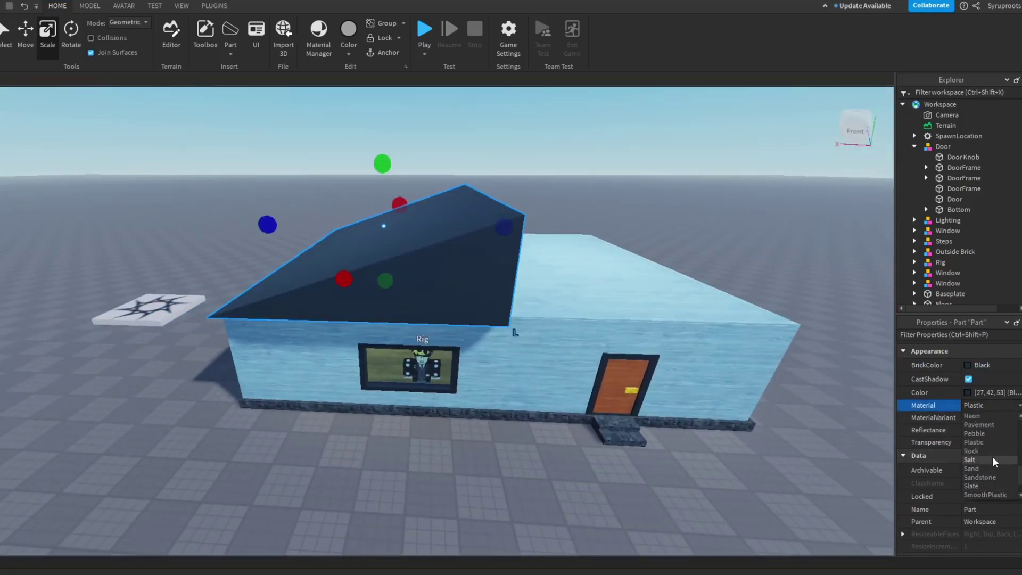
# Try the Fabric, Basalt and Glass materials on the roof wedge
pyautogui.scroll(3, 992, 455)
pyautogui.click(980, 451)
pyautogui.press('f')
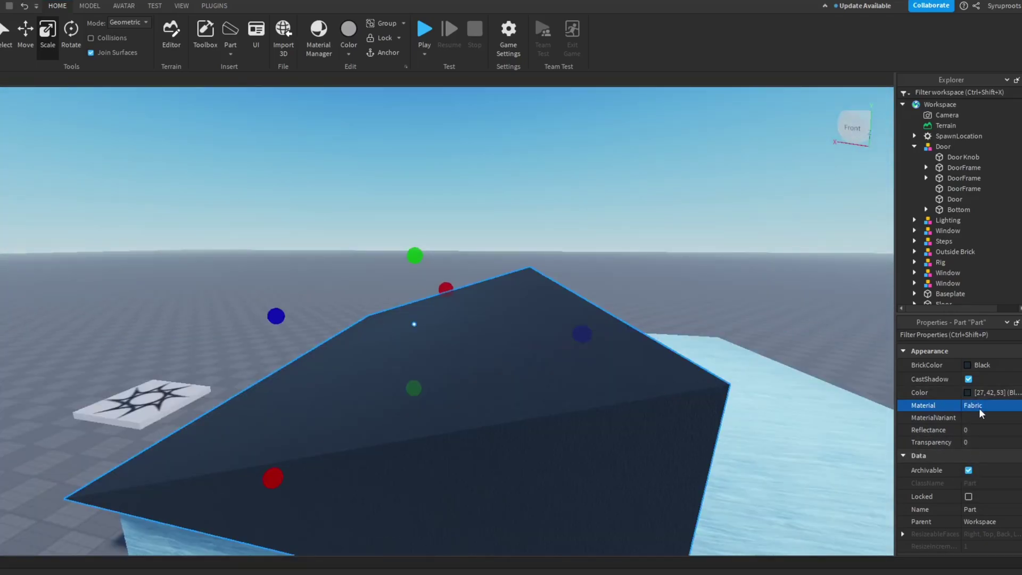
pyautogui.click(980, 424)
pyautogui.click(979, 406)
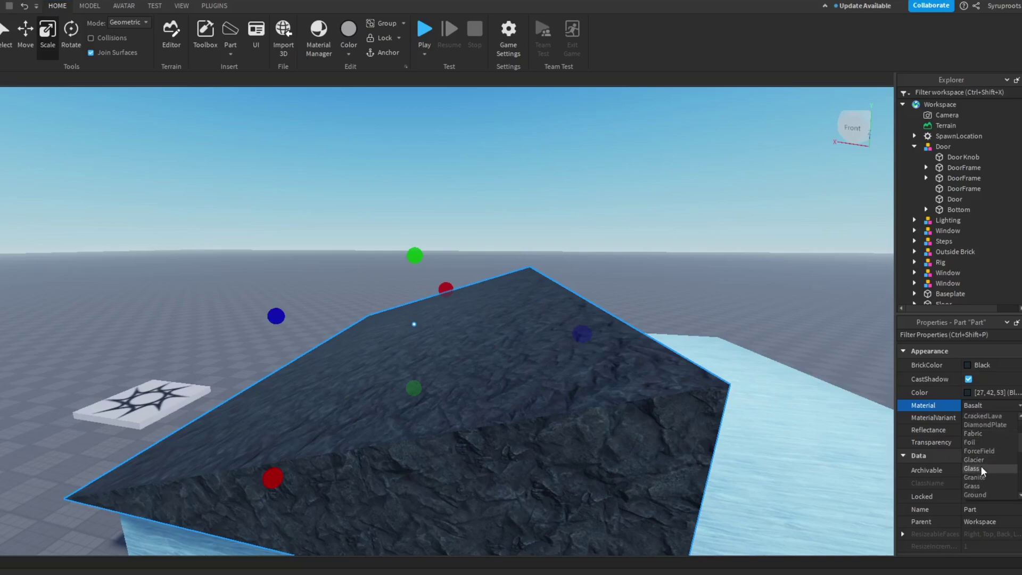
pyautogui.click(985, 469)
# Set the roof wedge's material to Wood
pyautogui.click(977, 405)
pyautogui.scroll(-3, 986, 452)
pyautogui.click(993, 484)
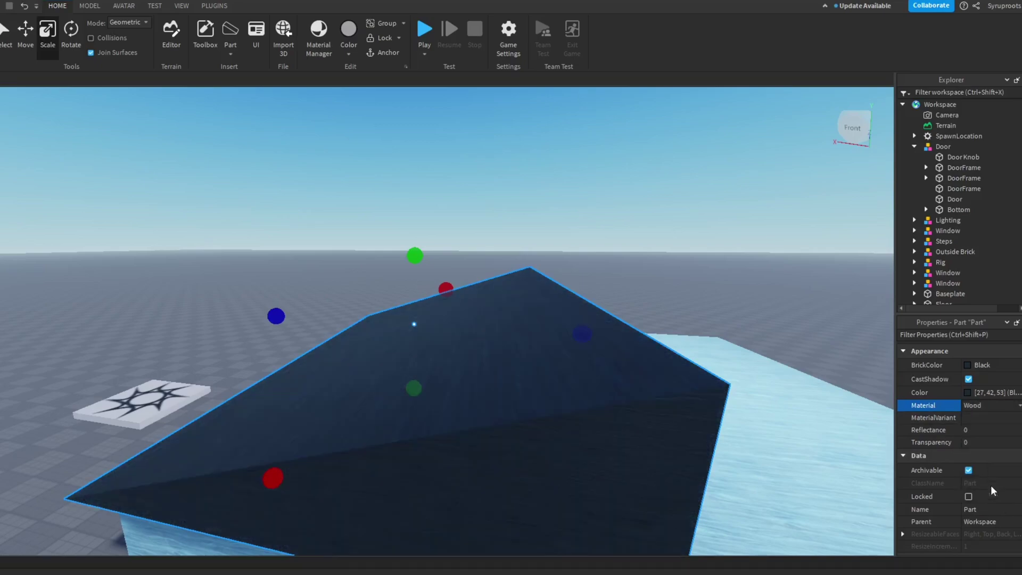
# Group the roof wedge into a model named Roof
pyautogui.moveTo(558, 386); pyautogui.dragTo(560, 422, button='right')
pyautogui.scroll(-3, 949, 232)
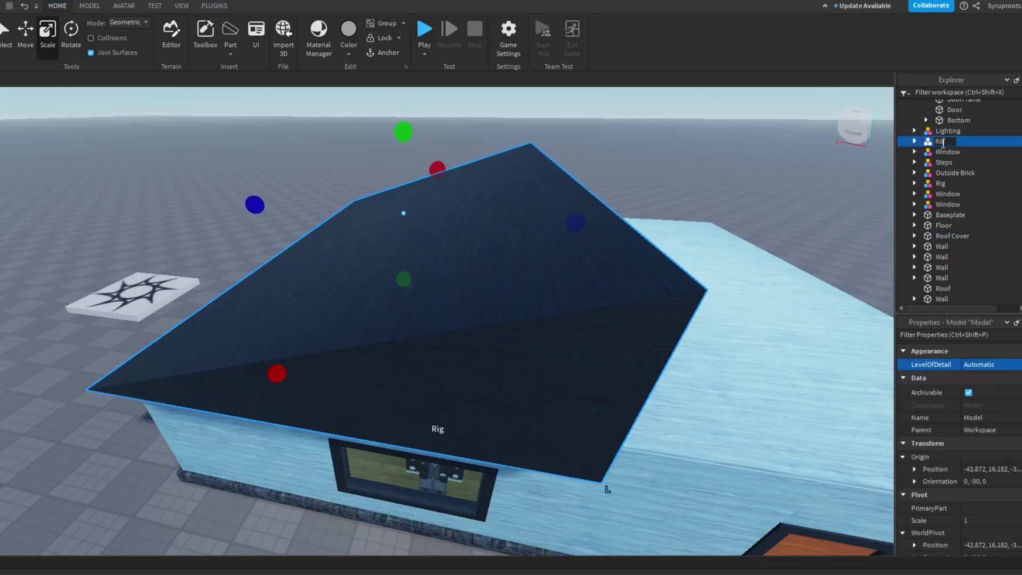
pyautogui.write('of')
pyautogui.press('Return')
# Anchor the Roof model and select the RoofPart inside it
pyautogui.moveTo(472, 492)
pyautogui.mouseDown(button='right')
pyautogui.moveTo(470, 472)
pyautogui.moveTo(463, 487)
pyautogui.mouseUp(button='right')
pyautogui.click(389, 54)
pyautogui.moveTo(479, 266); pyautogui.dragTo(487, 285, button='right')
pyautogui.click(914, 141)
pyautogui.click(960, 152)
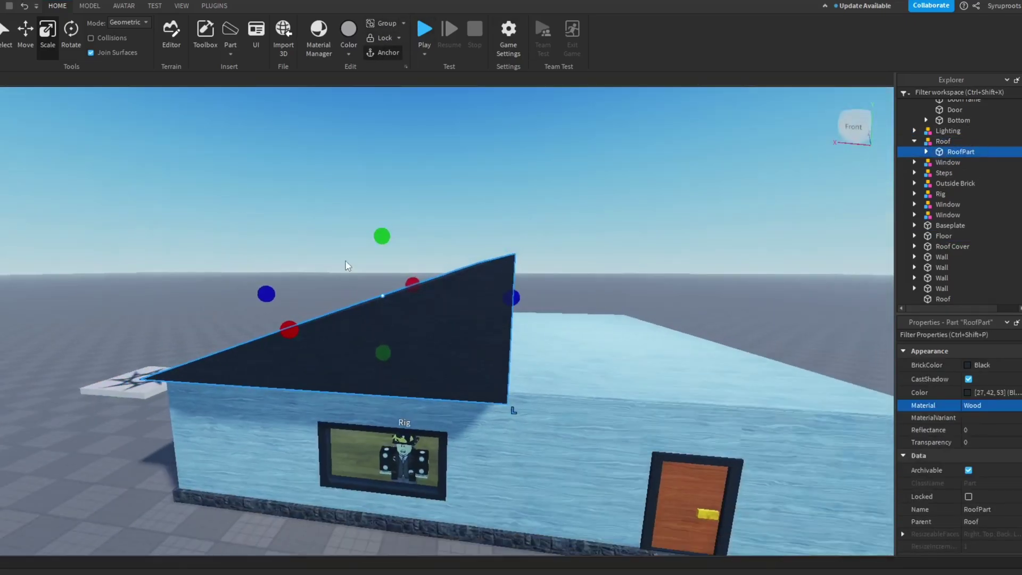
# Lower the height of the roof wedge slightly
pyautogui.scroll(-2, 346, 266)
pyautogui.moveTo(346, 266); pyautogui.dragTo(348, 257, button='right')
pyautogui.moveTo(381, 256); pyautogui.dragTo(381, 267)
pyautogui.moveTo(469, 302); pyautogui.dragTo(460, 305, button='right')
pyautogui.press('s')
pyautogui.press('w')
pyautogui.press('s')
# Duplicate the roof wedge and rotate the copy to slope the opposite way
pyautogui.hotkey('ctrl', 'd')
pyautogui.hotkey('ctrl', '4')
pyautogui.moveTo(426, 210); pyautogui.dragTo(594, 205)
# Move the rotated roof wedge against the first one so their tall faces meet in a gable ridge
pyautogui.click(31, 38)
pyautogui.moveTo(400, 218); pyautogui.dragTo(401, 218, button='right')
pyautogui.press('s')
pyautogui.moveTo(401, 218); pyautogui.dragTo(532, 268)
pyautogui.press('w')
pyautogui.moveTo(472, 264); pyautogui.dragTo(472, 265, button='right')
pyautogui.press('s')
pyautogui.moveTo(519, 223); pyautogui.dragTo(525, 224)
pyautogui.press('w')
pyautogui.moveTo(518, 269); pyautogui.dragTo(551, 237, button='right')
# Select the whole Roof model and shift it so it sits centered over the house with overhanging eaves
pyautogui.press('s')
pyautogui.click(484, 233)
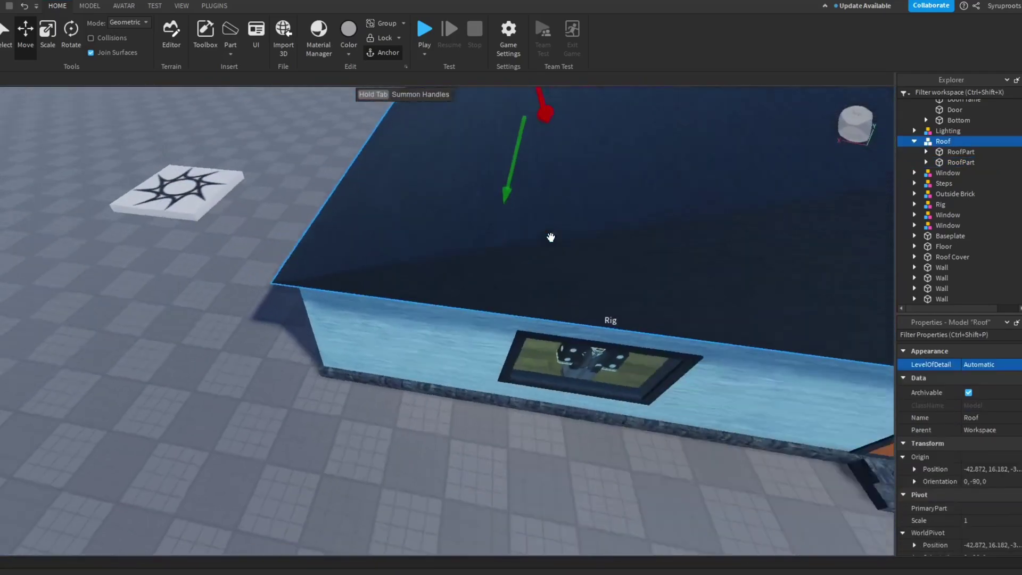
pyautogui.scroll(-5, 550, 237)
pyautogui.moveTo(338, 165); pyautogui.dragTo(338, 165)
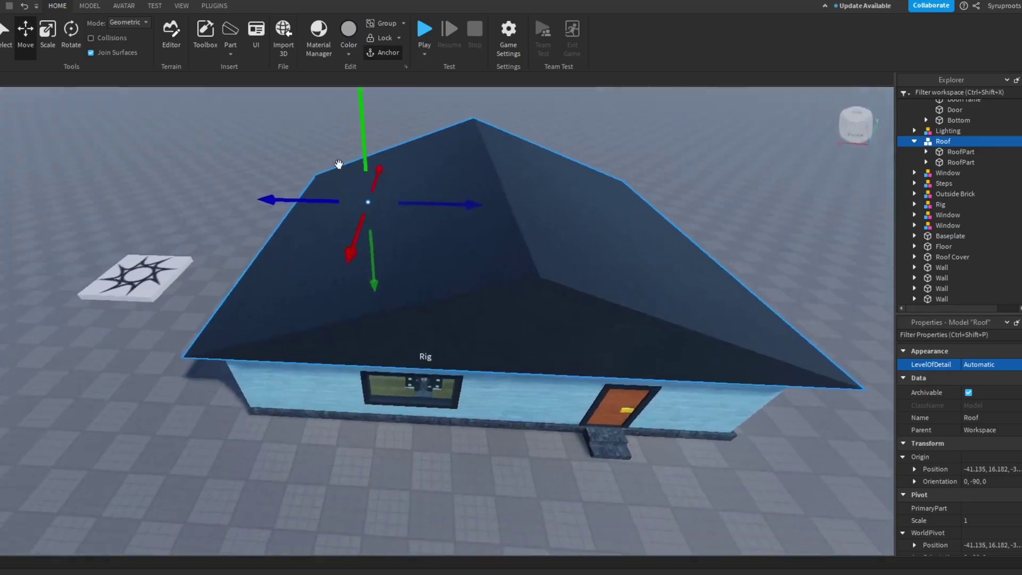
pyautogui.press('w')
pyautogui.moveTo(326, 215); pyautogui.dragTo(326, 215, button='right')
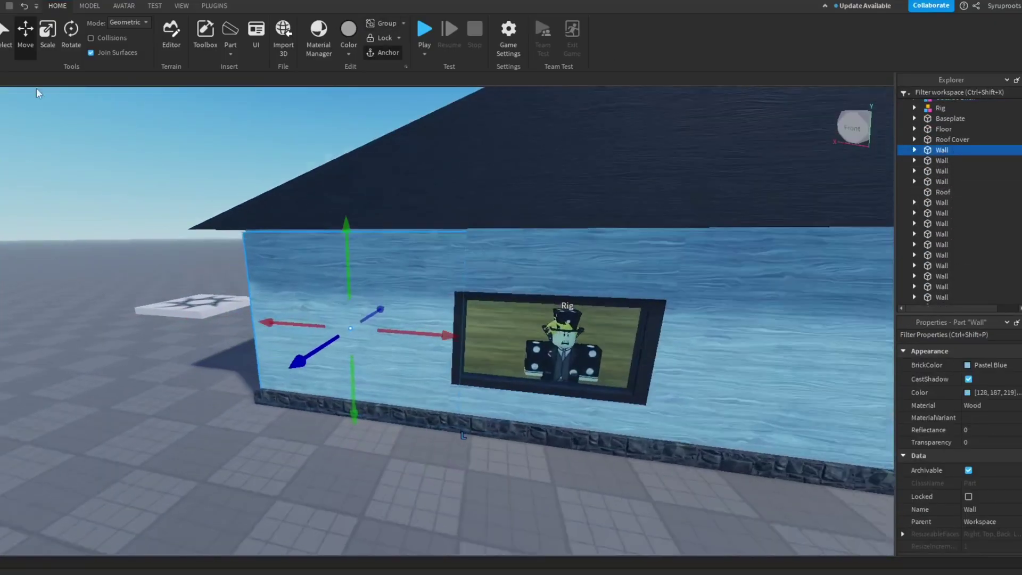
# Shrink the duplicated wall part, named WallFrame, into a narrow post wrapping the front corner of the house
pyautogui.scroll(5, 987, 196)
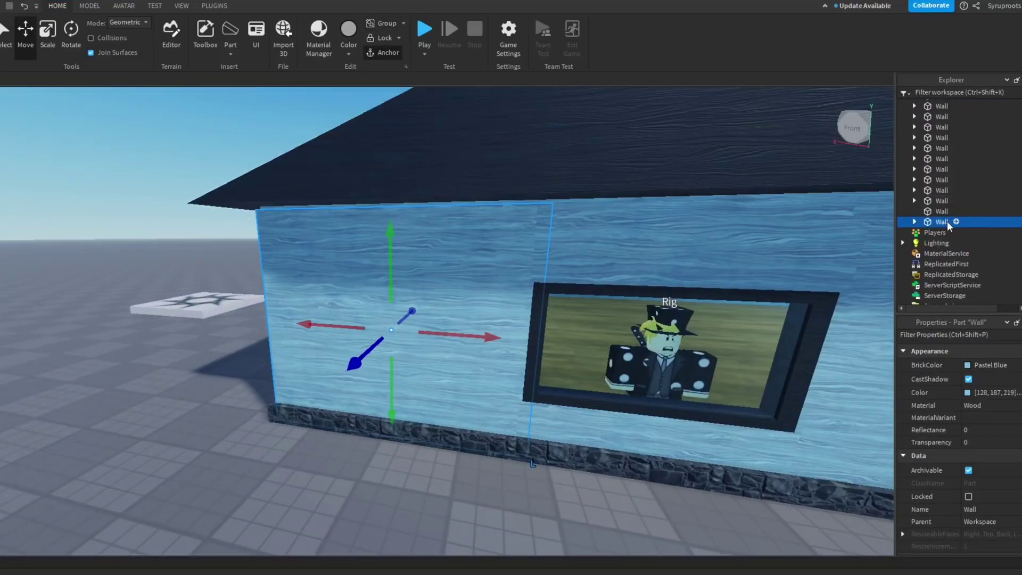
pyautogui.moveTo(447, 320); pyautogui.dragTo(511, 320, button='right')
pyautogui.click(49, 39)
pyautogui.moveTo(652, 338); pyautogui.dragTo(424, 337)
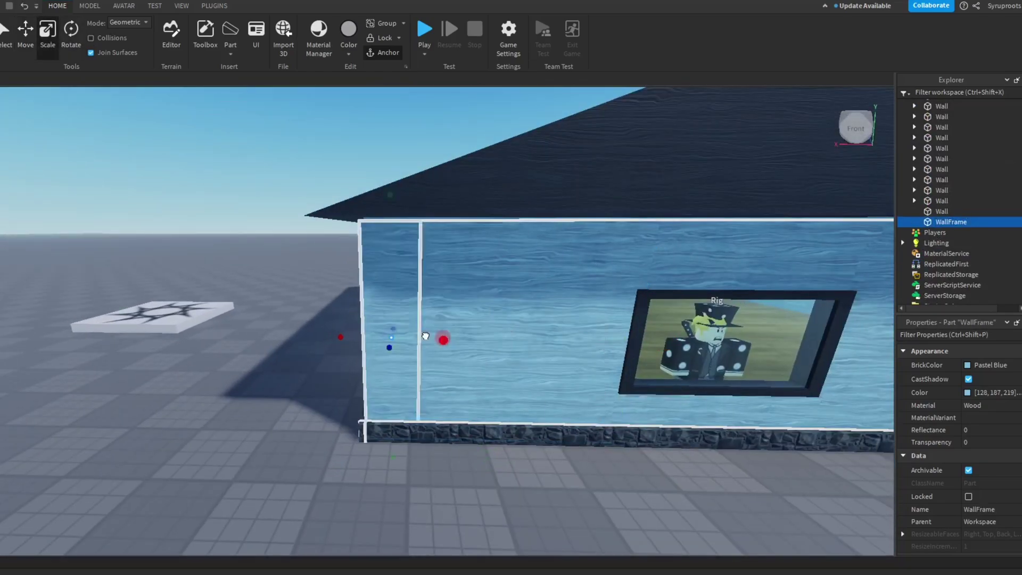
pyautogui.moveTo(424, 338); pyautogui.dragTo(449, 163, button='right')
pyautogui.moveTo(449, 162); pyautogui.dragTo(449, 146)
pyautogui.moveTo(474, 213); pyautogui.dragTo(439, 486, button='right')
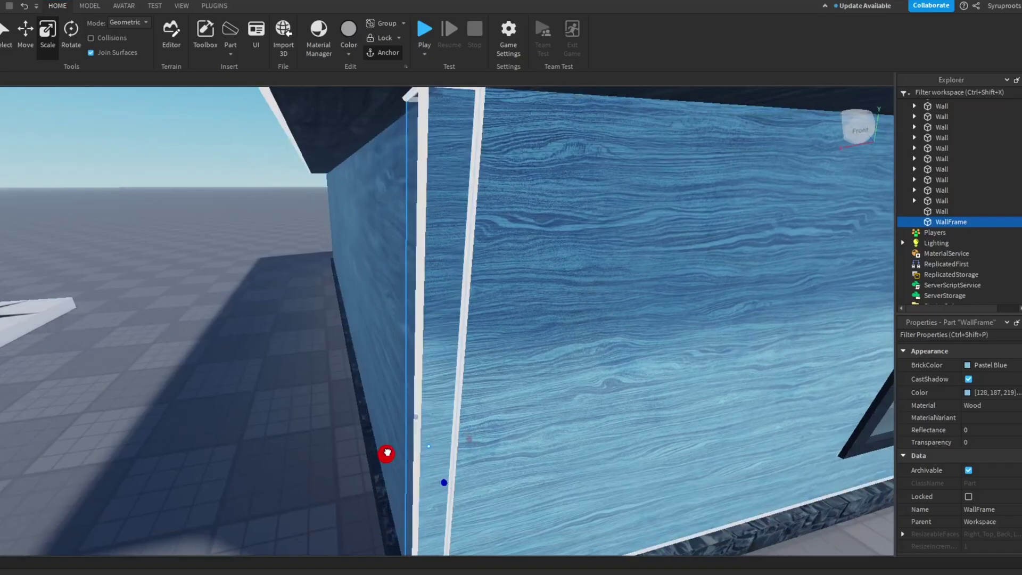
pyautogui.moveTo(387, 453); pyautogui.dragTo(385, 453)
pyautogui.moveTo(387, 453); pyautogui.dragTo(425, 373, button='right')
# Set the WallFrame post's material to Cobblestone and its BrickColor to Black
pyautogui.click(983, 406)
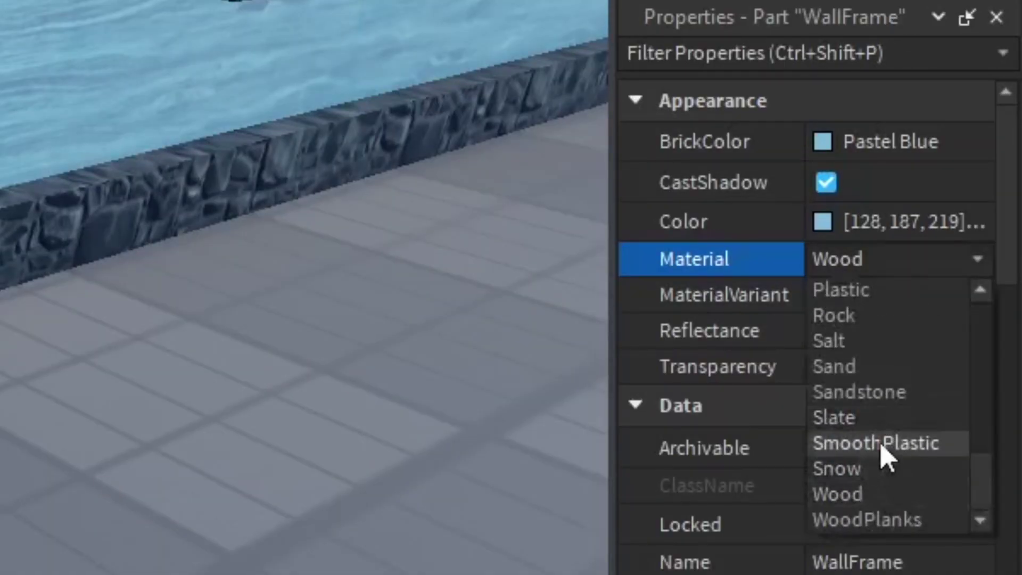
pyautogui.click(869, 341)
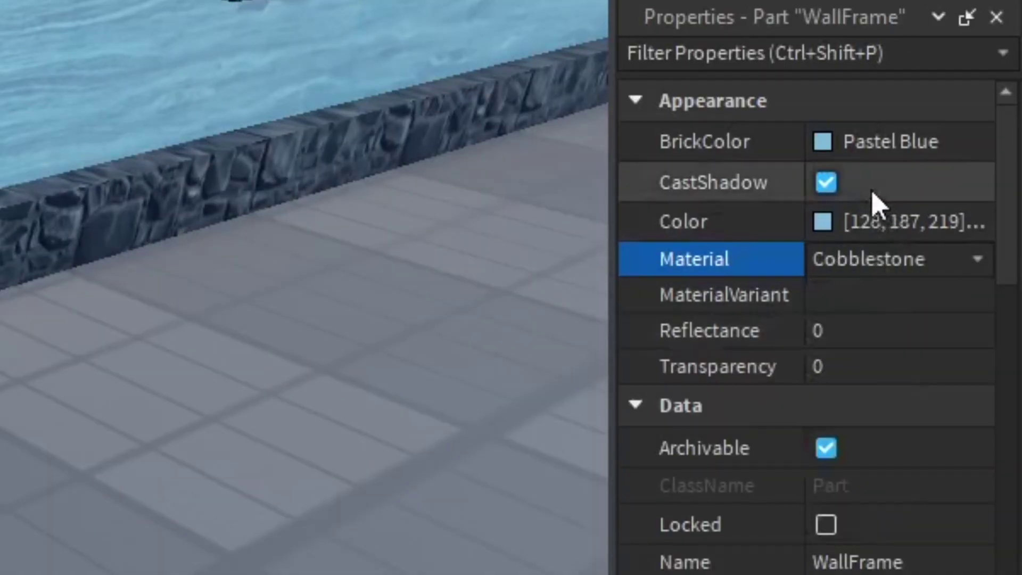
pyautogui.click(890, 142)
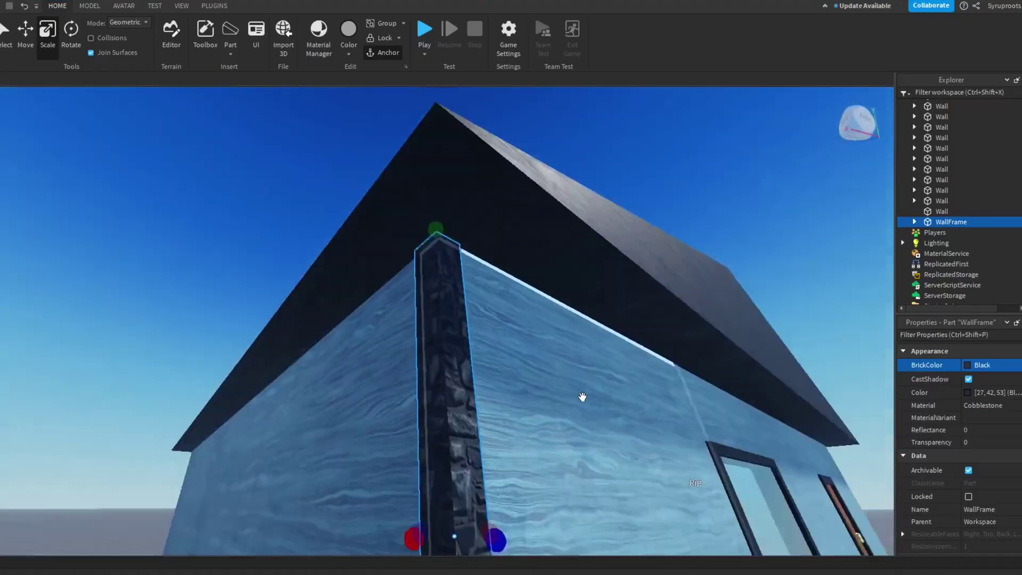
# Duplicate the WallFrame corner post and place the copies at the other corners of the house
pyautogui.moveTo(583, 397); pyautogui.dragTo(580, 398, button='right')
pyautogui.moveTo(379, 336); pyautogui.dragTo(510, 386)
pyautogui.moveTo(509, 391); pyautogui.dragTo(429, 340, button='right')
pyautogui.hotkey('ctrl', 'd')
pyautogui.press('d')
pyautogui.moveTo(433, 308); pyautogui.dragTo(444, 355)
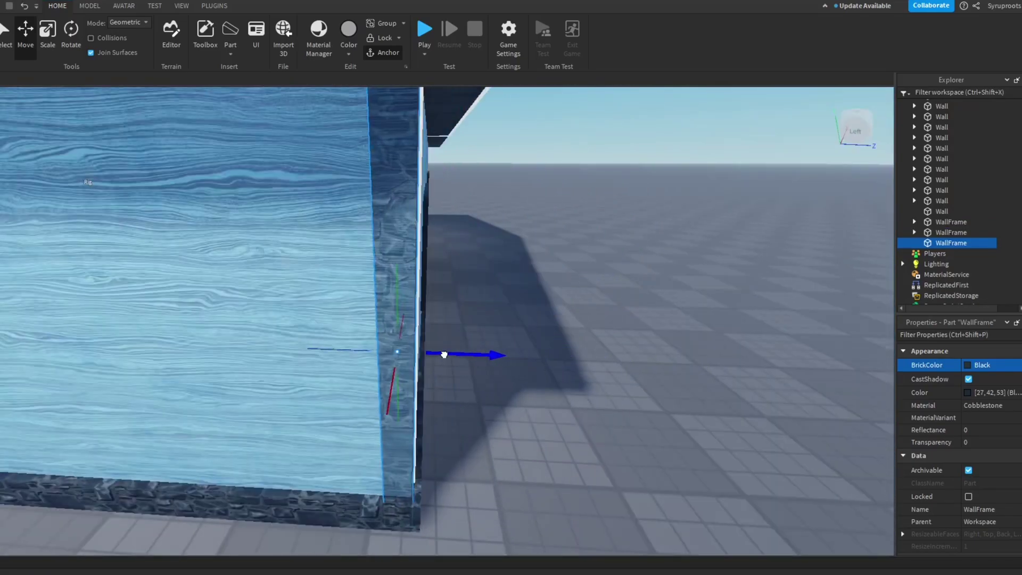
pyautogui.moveTo(466, 349); pyautogui.dragTo(456, 404, button='right')
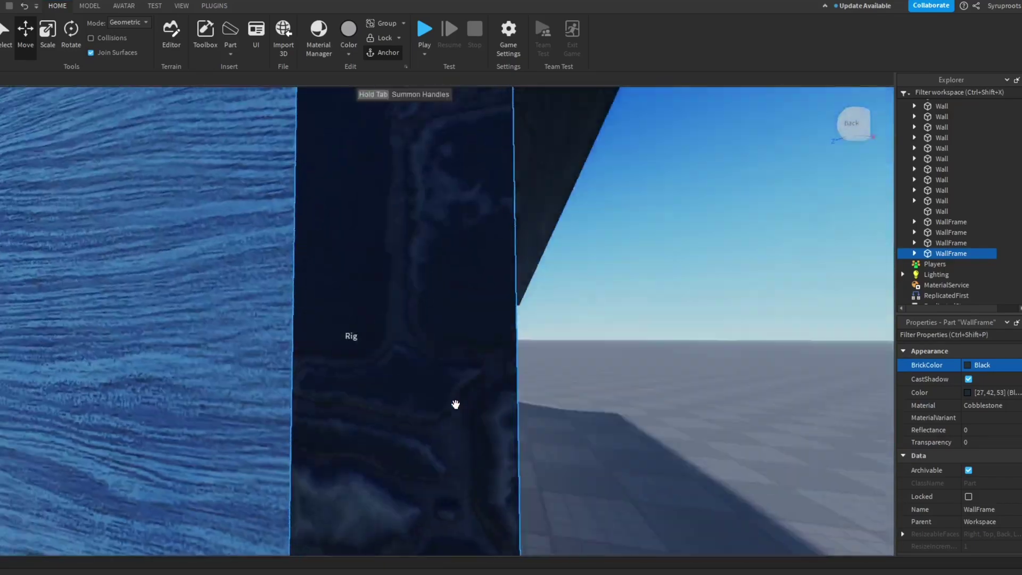
# Duplicate a corner post and resize the copy into a horizontal beam under the roof along the back wall
pyautogui.scroll(-5, 456, 405)
pyautogui.hotkey('ctrl', 'd')
pyautogui.hotkey('ctrl', '3')
pyautogui.moveTo(395, 472); pyautogui.dragTo(390, 415)
pyautogui.moveTo(330, 431); pyautogui.dragTo(305, 261)
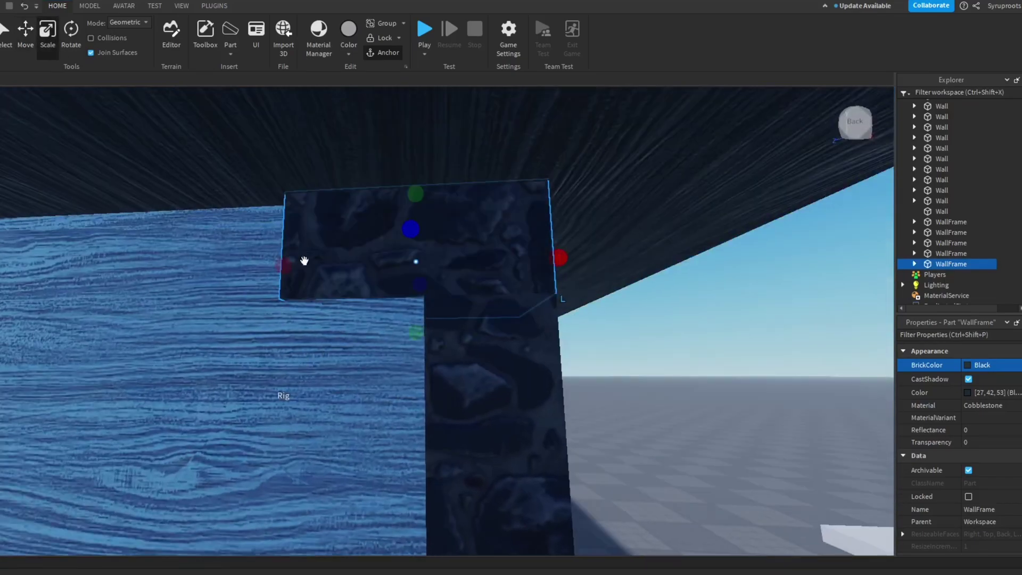
pyautogui.moveTo(403, 214); pyautogui.dragTo(510, 323)
pyautogui.moveTo(401, 258); pyautogui.dragTo(459, 273, button='right')
pyautogui.moveTo(459, 273); pyautogui.dragTo(433, 270)
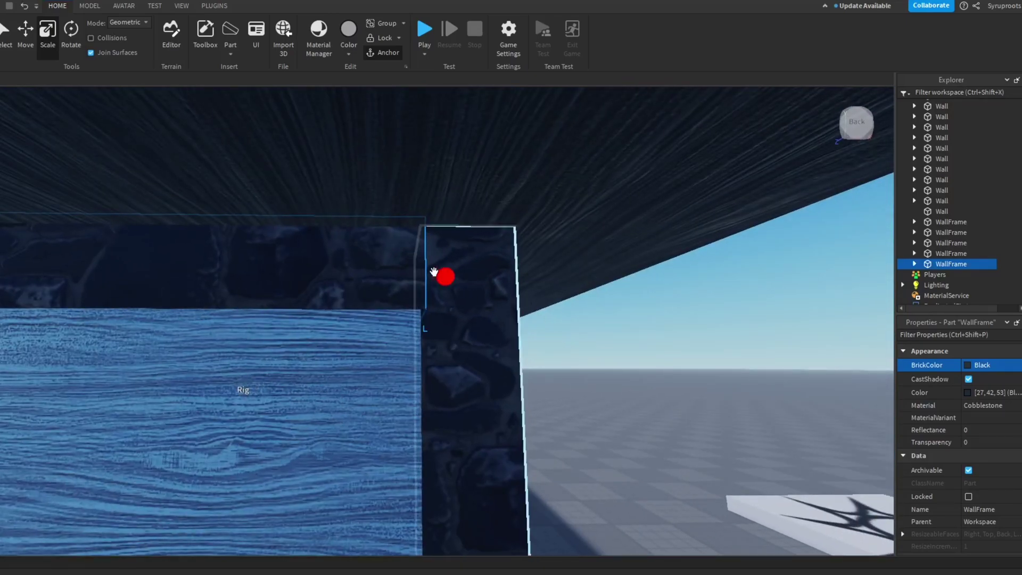
pyautogui.moveTo(434, 270); pyautogui.dragTo(301, 266, button='right')
# Duplicate the back beam and move the copy under the roof along the front wall, aligned with the corner posts
pyautogui.hotkey('ctrl', 'd')
pyautogui.click(27, 40)
pyautogui.moveTo(580, 250); pyautogui.dragTo(474, 275, button='right')
pyautogui.moveTo(473, 275); pyautogui.dragTo(458, 276)
pyautogui.moveTo(474, 276); pyautogui.dragTo(458, 276, button='right')
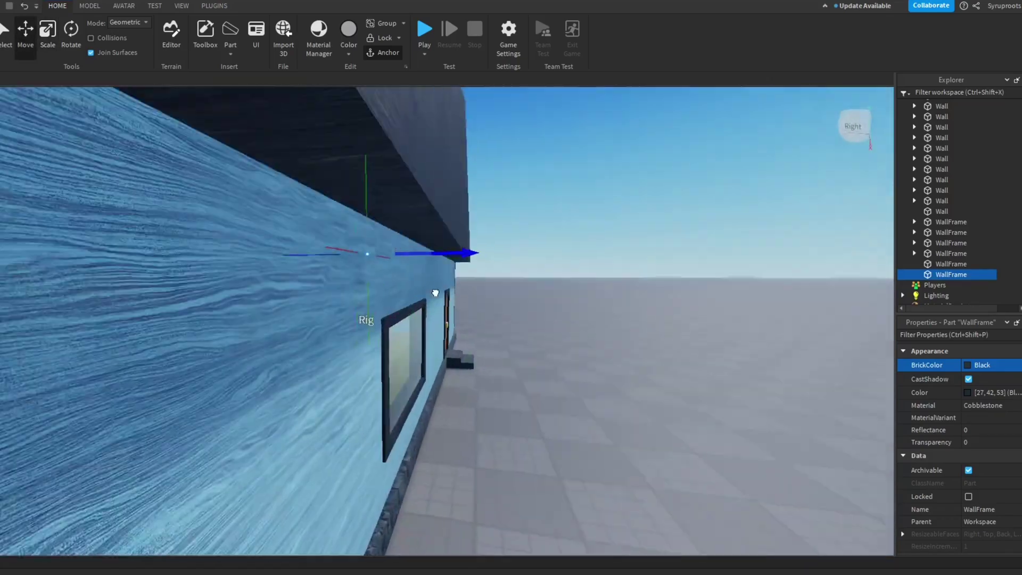
pyautogui.moveTo(458, 276); pyautogui.dragTo(527, 276)
pyautogui.moveTo(527, 277); pyautogui.dragTo(514, 273, button='right')
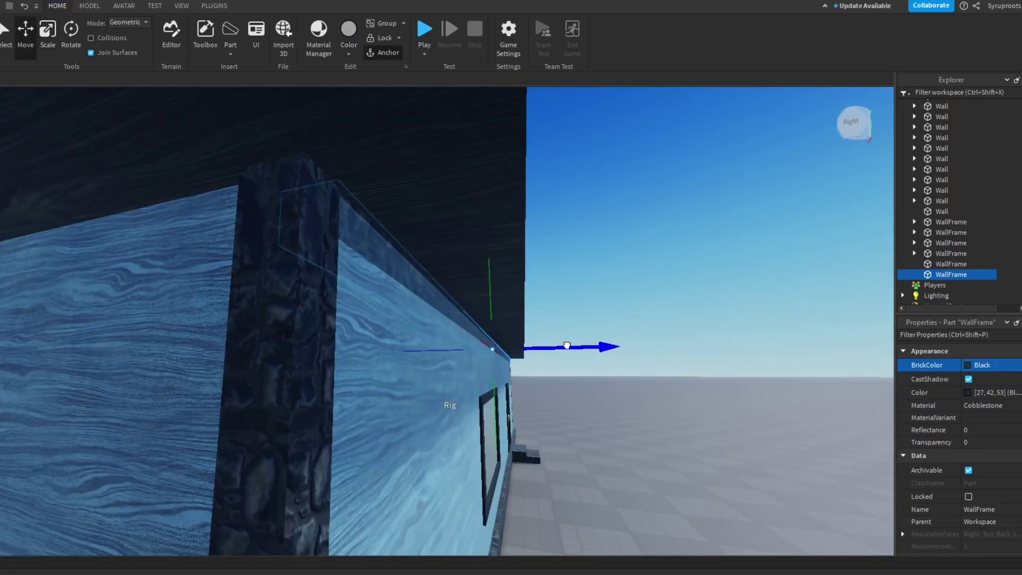
pyautogui.moveTo(567, 345); pyautogui.dragTo(562, 346)
pyautogui.moveTo(562, 345); pyautogui.dragTo(615, 337, button='right')
pyautogui.moveTo(614, 337); pyautogui.dragTo(604, 336)
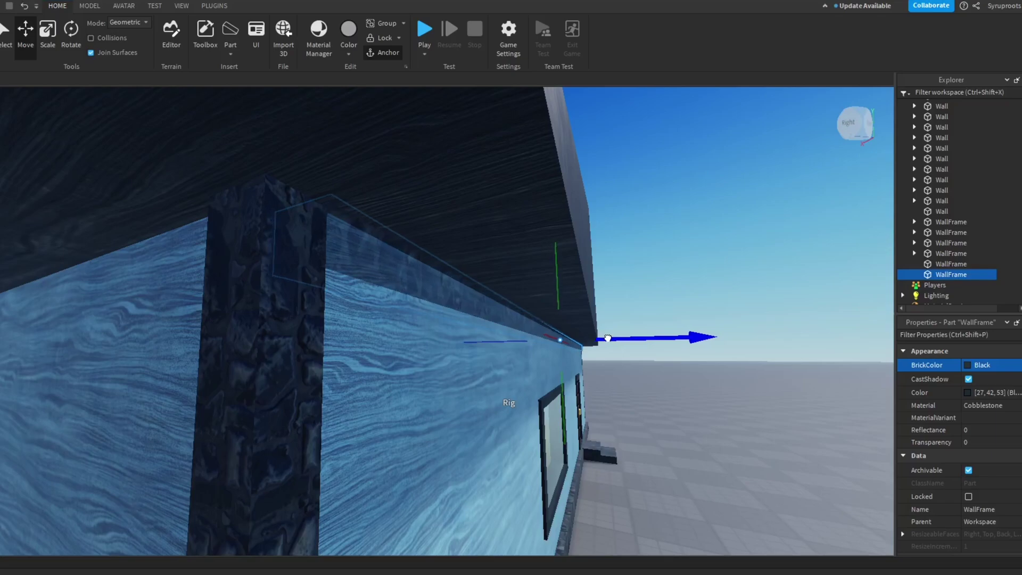
pyautogui.moveTo(490, 306); pyautogui.dragTo(734, 345, button='right')
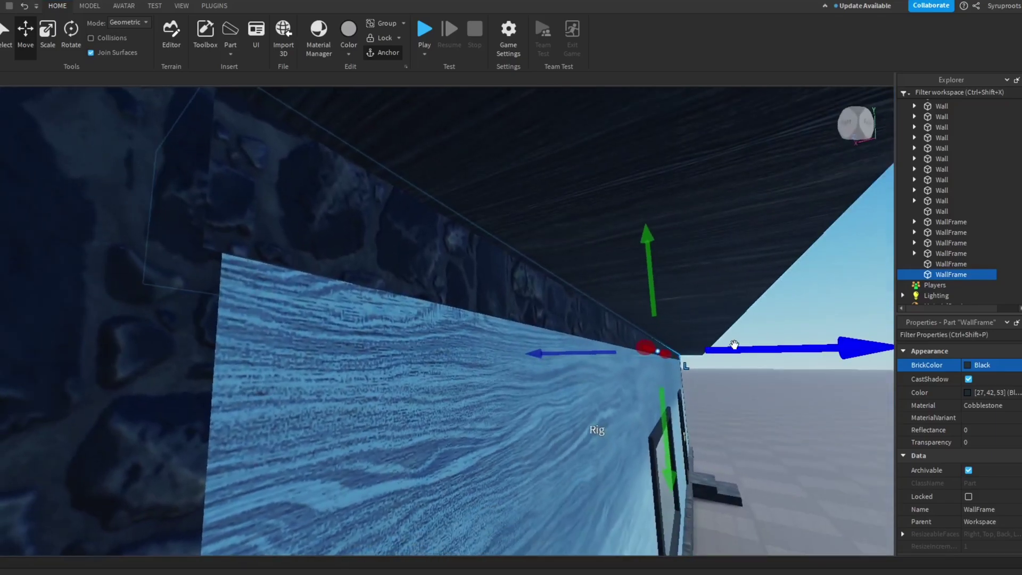
pyautogui.moveTo(736, 347); pyautogui.dragTo(741, 347)
# Duplicate a frame piece and resize the copy into a horizontal beam under the roof along the side wall
pyautogui.moveTo(741, 347); pyautogui.dragTo(514, 253, button='right')
pyautogui.hotkey('ctrl', 'd')
pyautogui.hotkey('ctrl', '4')
pyautogui.click(50, 41)
pyautogui.moveTo(172, 223); pyautogui.dragTo(745, 290)
pyautogui.moveTo(746, 290); pyautogui.dragTo(574, 259, button='right')
pyautogui.moveTo(574, 259); pyautogui.dragTo(567, 260)
pyautogui.moveTo(568, 260); pyautogui.dragTo(277, 285, button='right')
pyautogui.moveTo(277, 284); pyautogui.dragTo(351, 297)
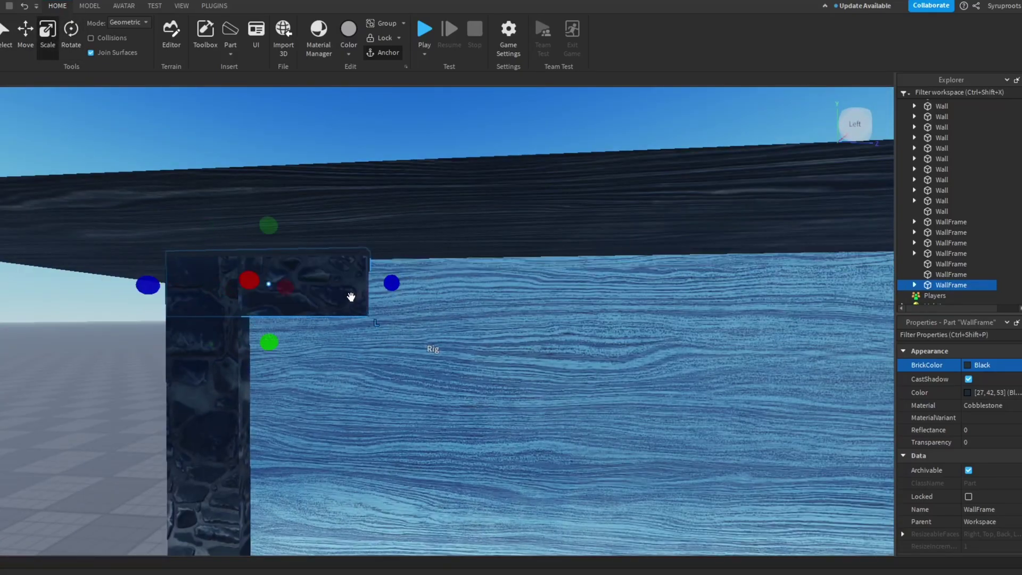
pyautogui.moveTo(351, 297); pyautogui.dragTo(568, 259, button='right')
pyautogui.moveTo(502, 257); pyautogui.dragTo(496, 258)
pyautogui.moveTo(496, 257); pyautogui.dragTo(505, 357, button='right')
pyautogui.moveTo(596, 284); pyautogui.dragTo(589, 263, button='right')
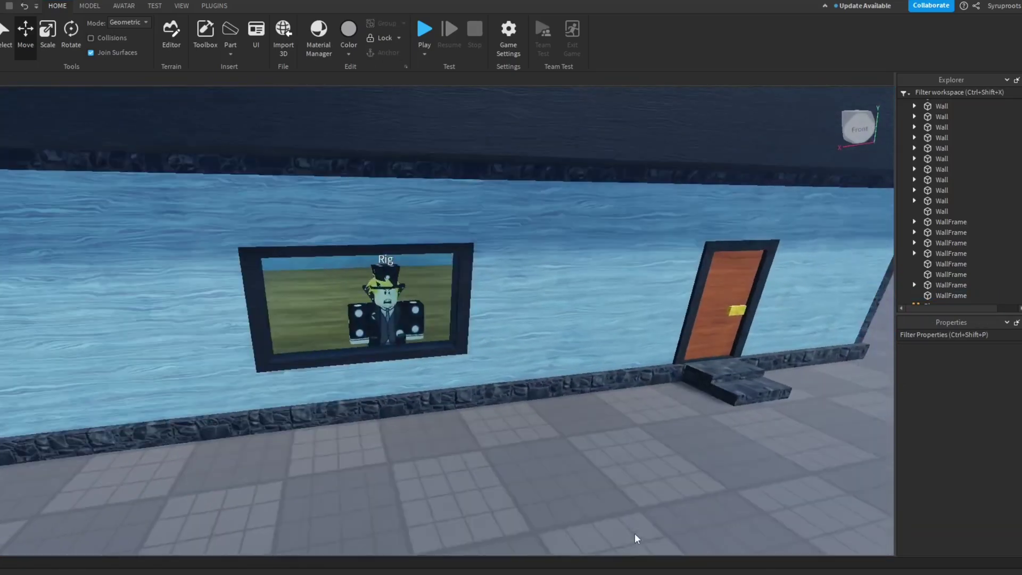
# Group the wall parts listed below Ceiling into a model and move the four remaining Wall parts into it
pyautogui.scroll(-1, 982, 222)
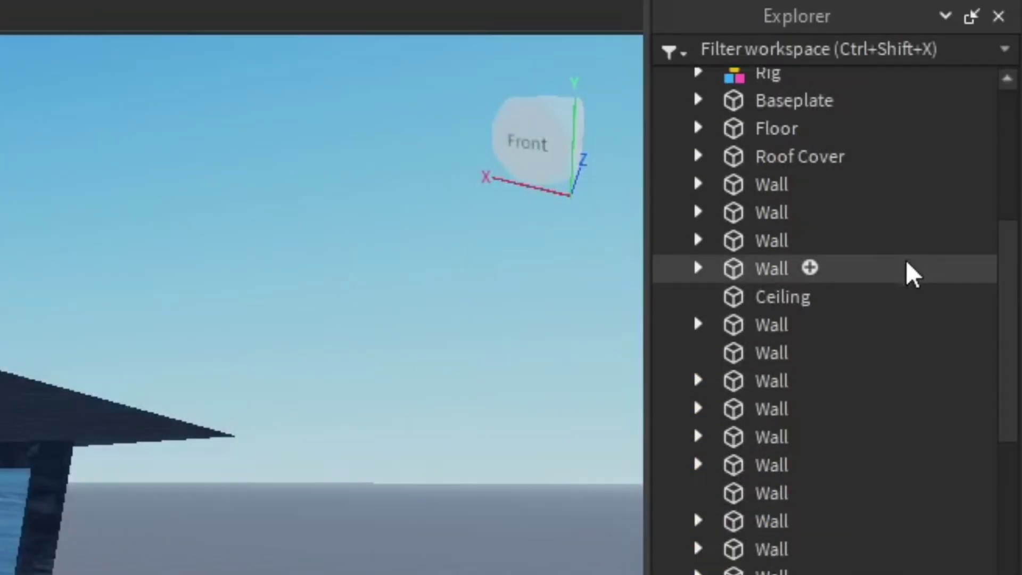
pyautogui.moveTo(894, 322); pyautogui.dragTo(873, 456)
pyautogui.hotkey('ctrl', 'g')
pyautogui.click(914, 392)
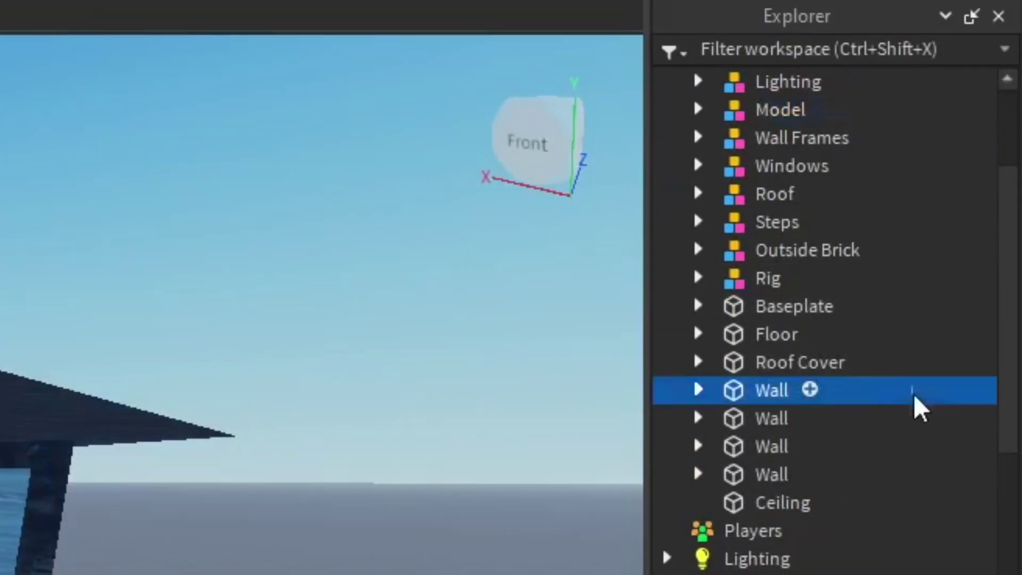
pyautogui.keyDown('shift'); pyautogui.click(830, 474); pyautogui.keyUp('shift')
pyautogui.scroll(1, 772, 469)
pyautogui.moveTo(760, 466); pyautogui.dragTo(780, 189)
pyautogui.scroll(-5, 846, 426)
pyautogui.scroll(5, 862, 368)
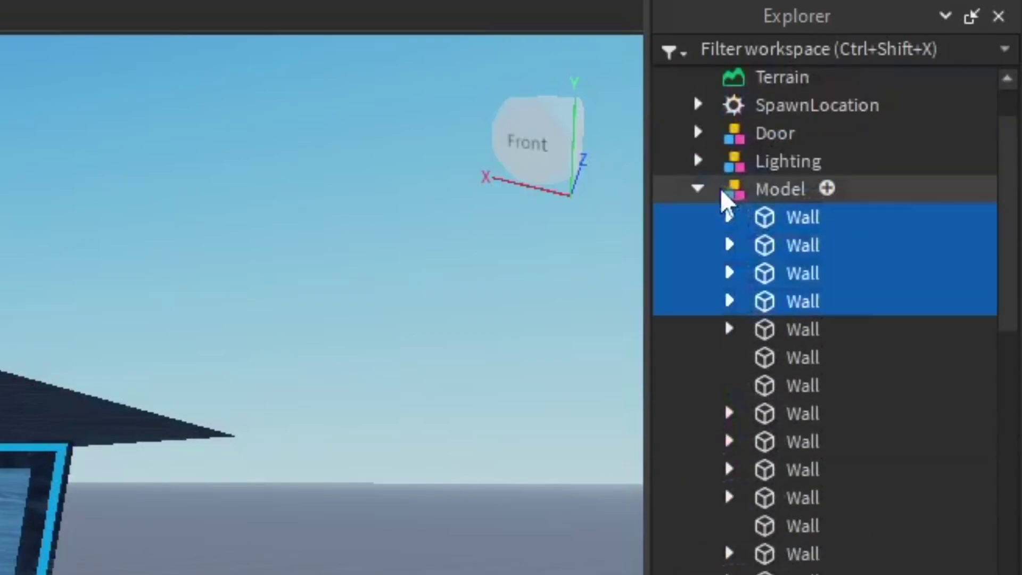
# Collapse the new wall model and rename it Walls
pyautogui.click(698, 187)
pyautogui.click(782, 189)
pyautogui.press('F2')
pyautogui.write('Walls')
pyautogui.press('Return')
# Group the Floor, Roof Cover and Ceiling parts into one model
pyautogui.click(767, 413)
pyautogui.scroll(5, 411, 419)
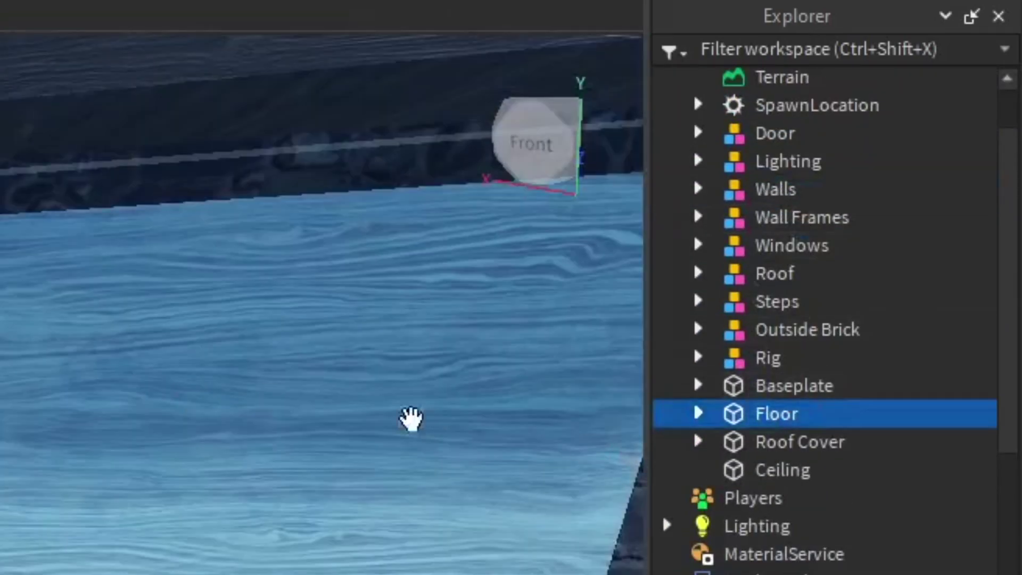
pyautogui.moveTo(410, 419); pyautogui.dragTo(319, 463, button='right')
pyautogui.click(788, 387)
pyautogui.click(805, 450)
pyautogui.click(786, 415)
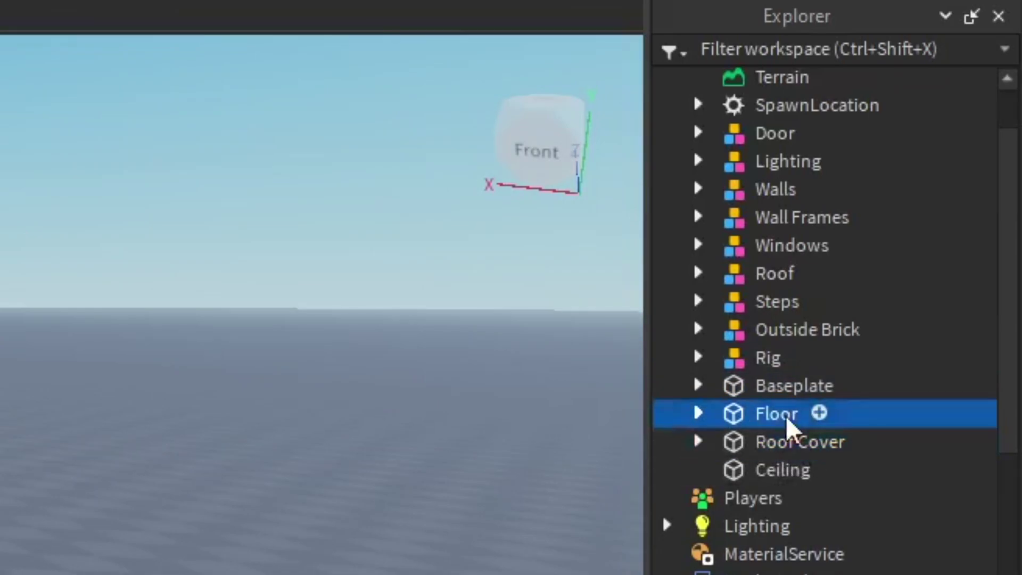
pyautogui.click(793, 464)
pyautogui.moveTo(956, 409); pyautogui.dragTo(937, 474)
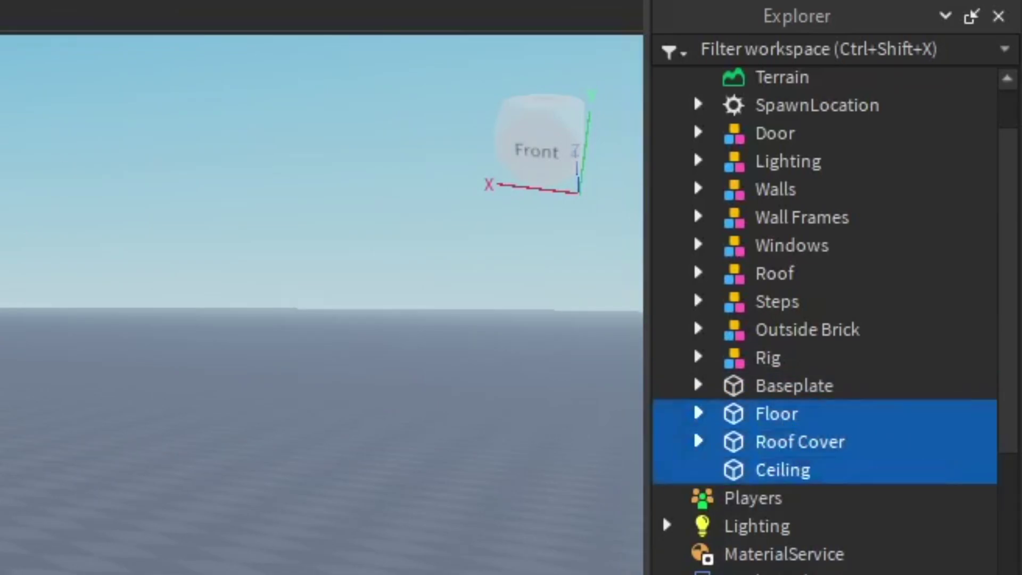
pyautogui.hotkey('ctrl', 'g')
# Rename the model holding the floor and ceiling parts Top and Bottom Parts
pyautogui.press('F2')
pyautogui.write('Floor')
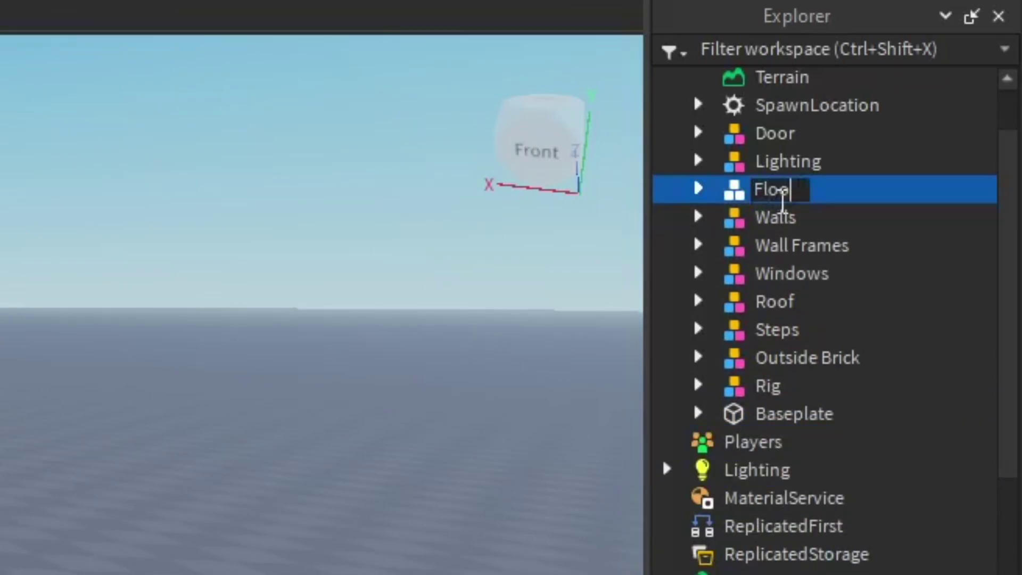
pyautogui.press('BackSpace')
pyautogui.press('BackSpace')
pyautogui.press('BackSpace')
pyautogui.press('BackSpace')
pyautogui.press('BackSpace')
pyautogui.write('Top and Bottom Parts')
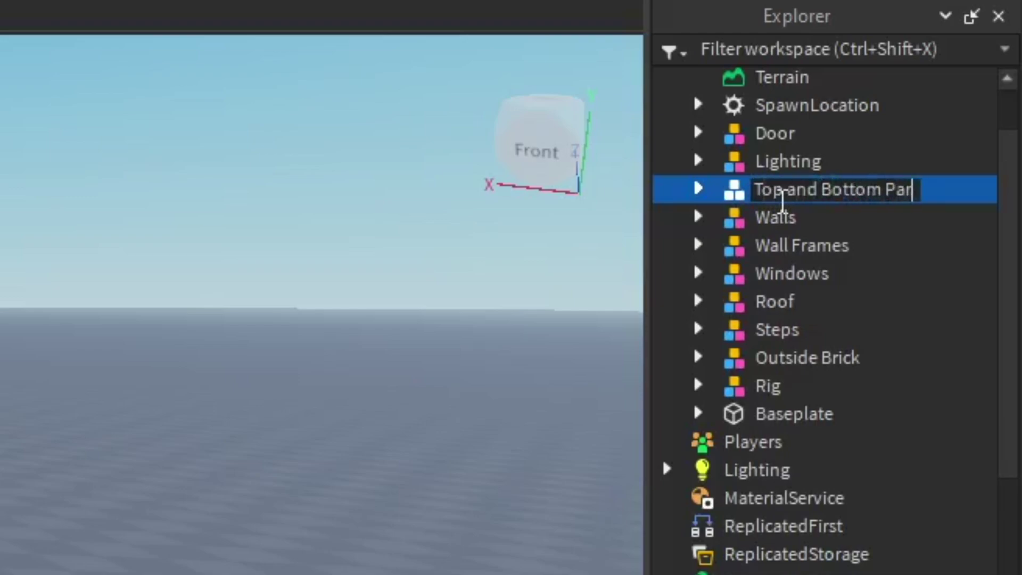
pyautogui.press('Return')
# Group all the models from Door through Outside Brick into one model named House
pyautogui.click(783, 362)
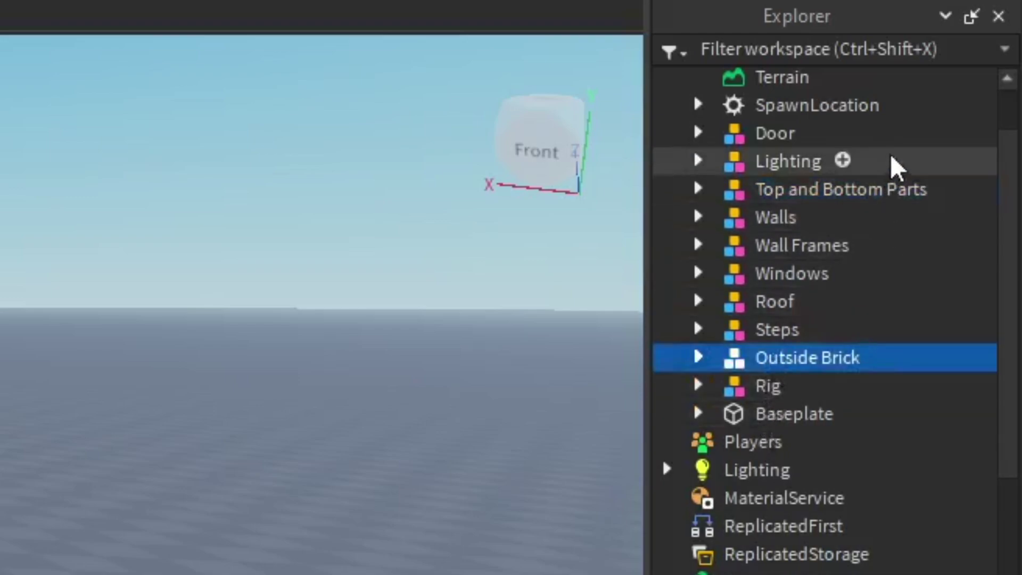
pyautogui.keyDown('shift'); pyautogui.click(963, 133); pyautogui.keyUp('shift')
pyautogui.hotkey('ctrl', 'g')
pyautogui.press('F2')
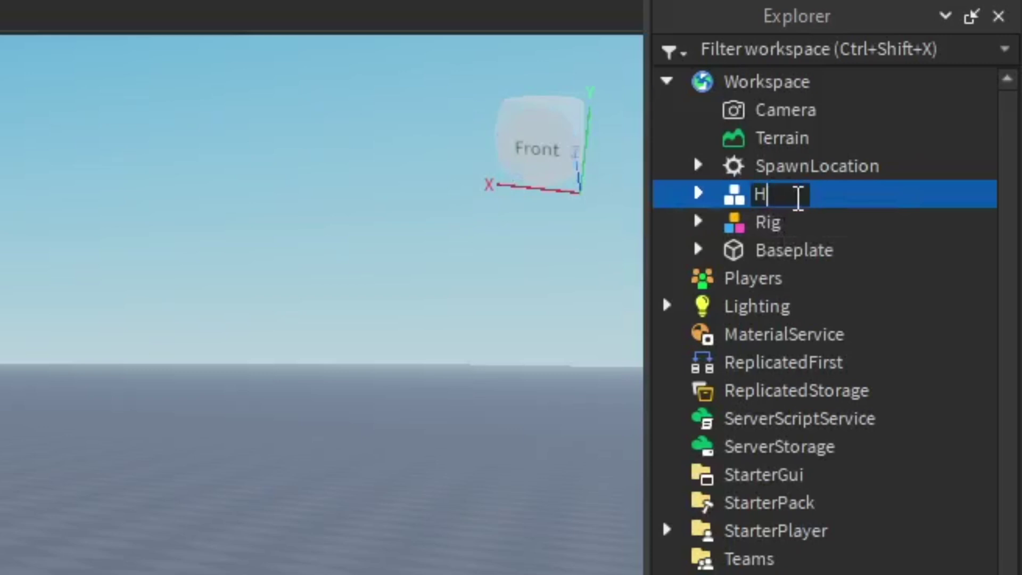
pyautogui.write('House')
pyautogui.press('Return')
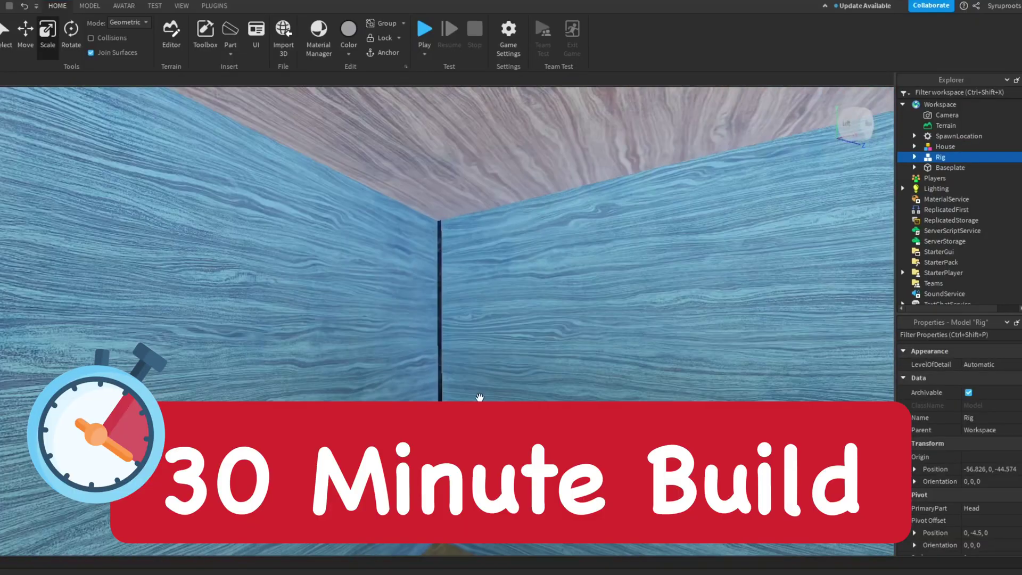
# Open the House model's Wall Frames and shrink the corner post that pokes through the interior wall corner
pyautogui.click(915, 147)
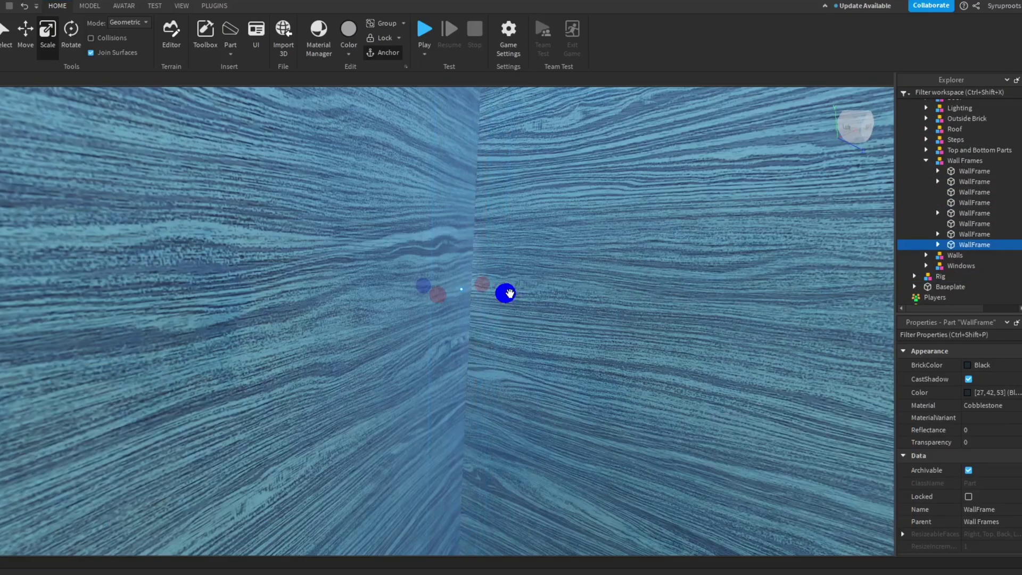
pyautogui.scroll(-5, 509, 293)
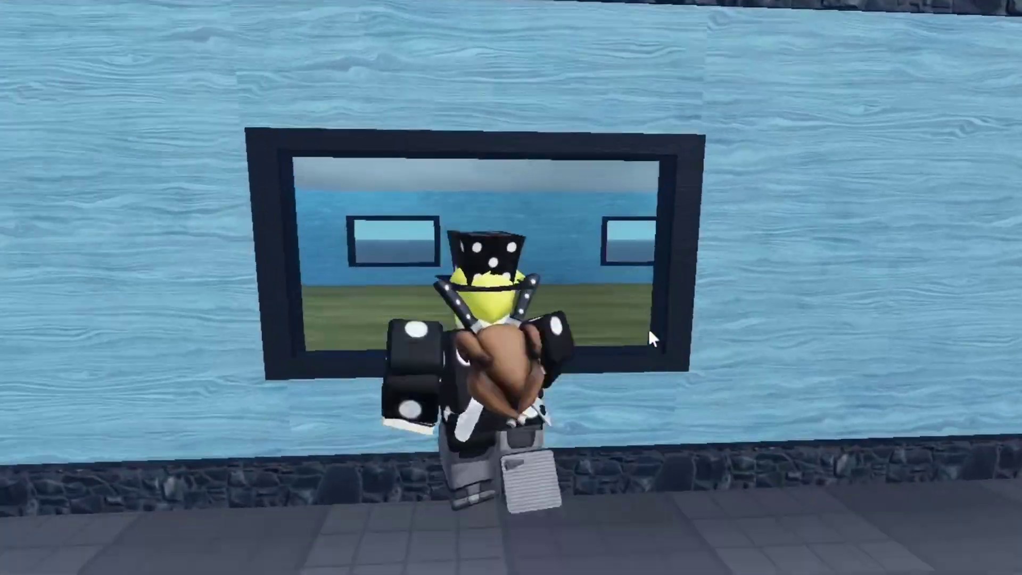
# Playtest the house by walking along the front wall, through the front door and around the interior
pyautogui.press('d')
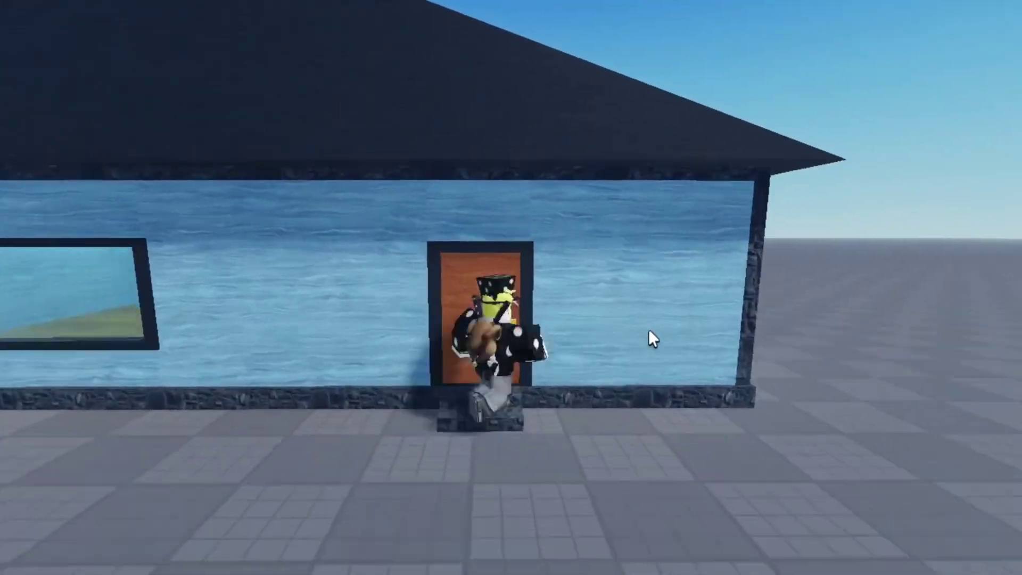
pyautogui.press('w')
pyautogui.press('w')
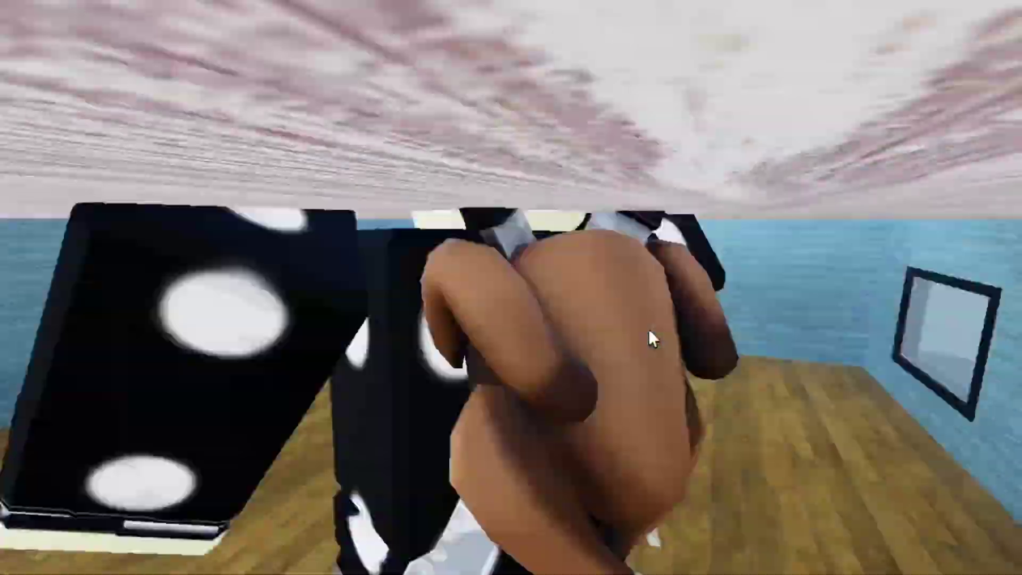
pyautogui.press('w')
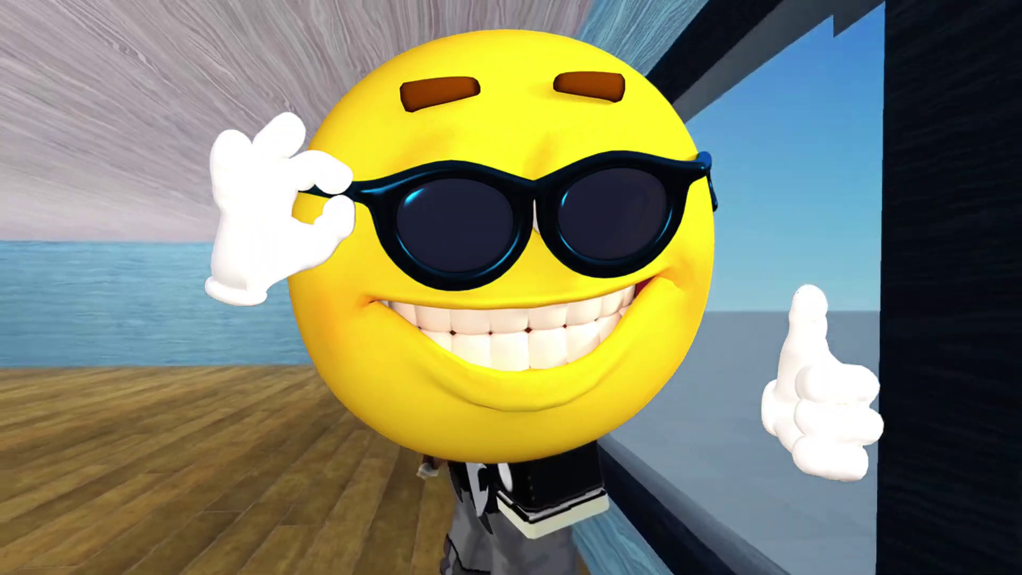
pyautogui.moveTo(647, 333); pyautogui.dragTo(648, 333, button='right')
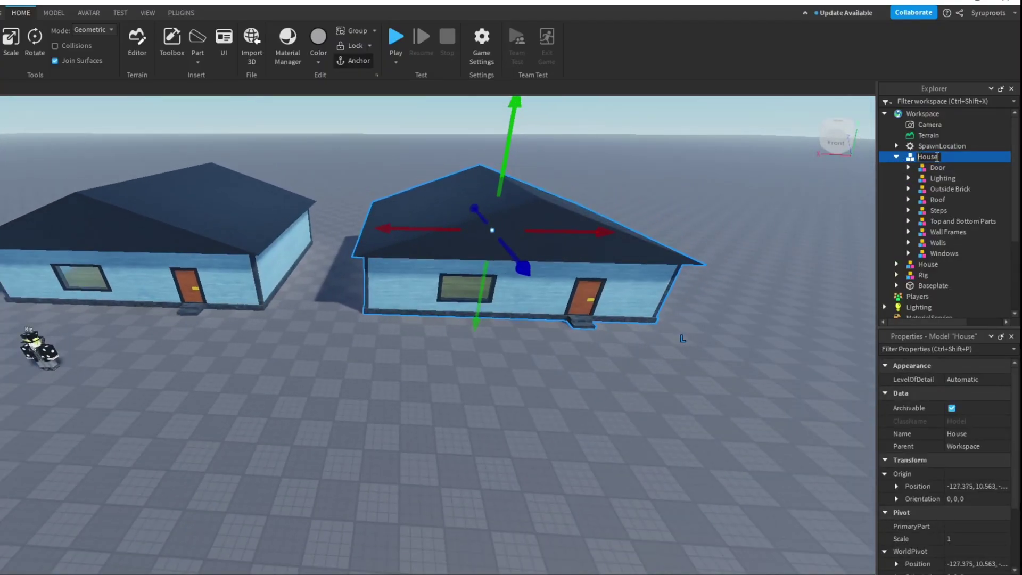
# Name the copied house Red House and recolor its exterior with Dark stone grey outside bricks, red walls and Smoky grey door frames
pyautogui.click(977, 379)
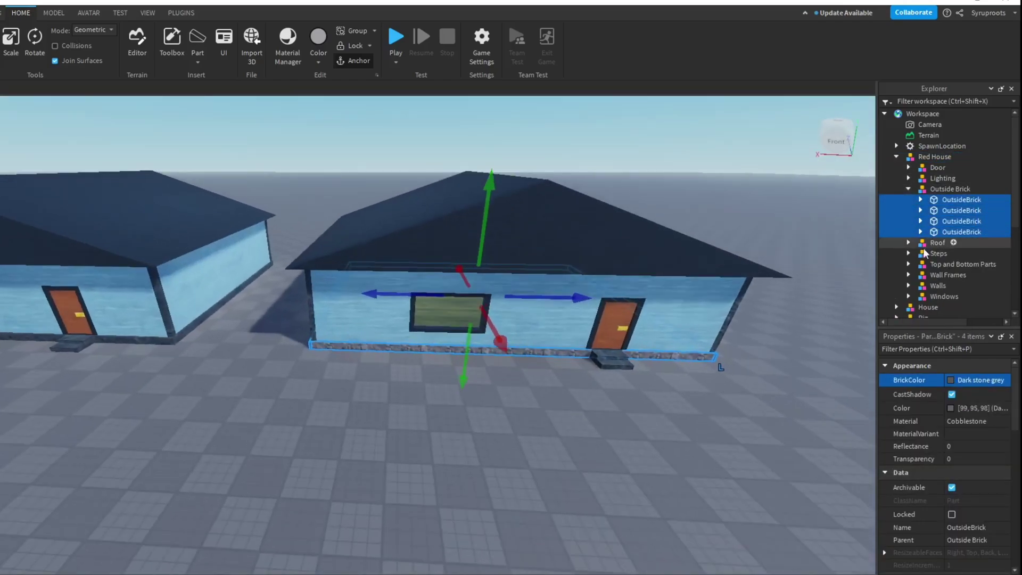
pyautogui.scroll(-1, 982, 280)
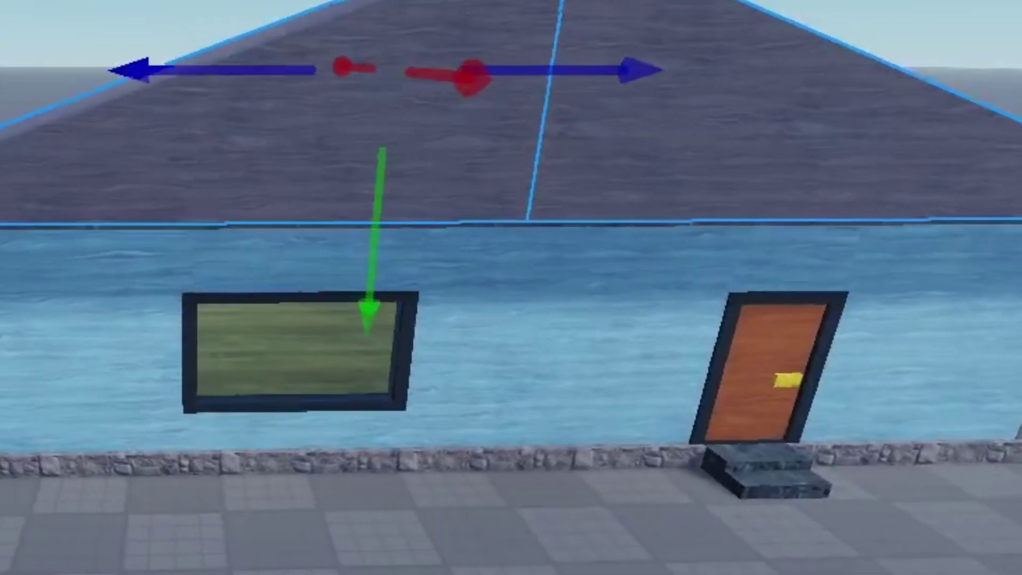
pyautogui.scroll(-5, 511, 288)
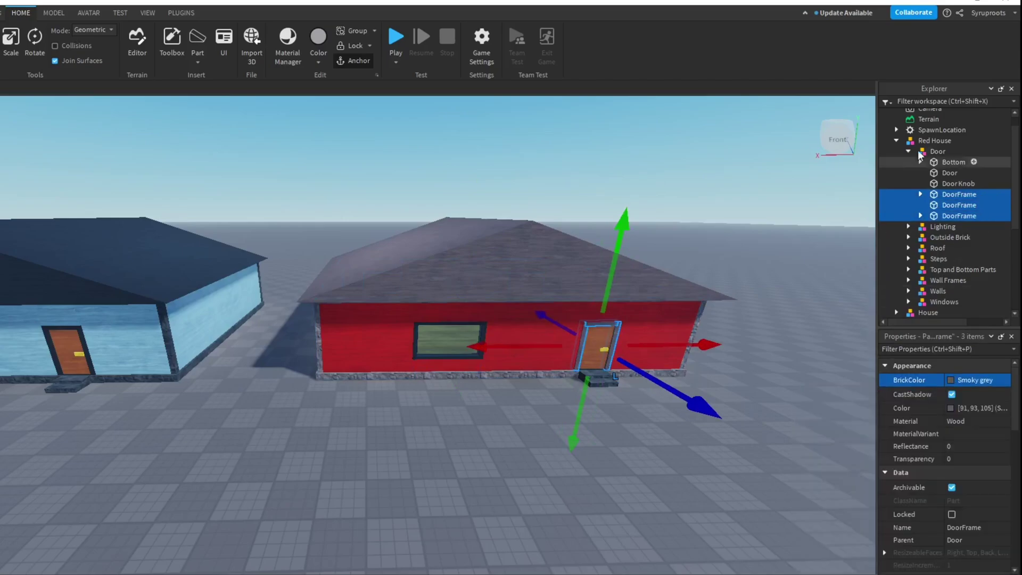
# Recolor the Red House's front door reddish brown and collapse the Door and Red House models
pyautogui.click(952, 162)
pyautogui.click(981, 380)
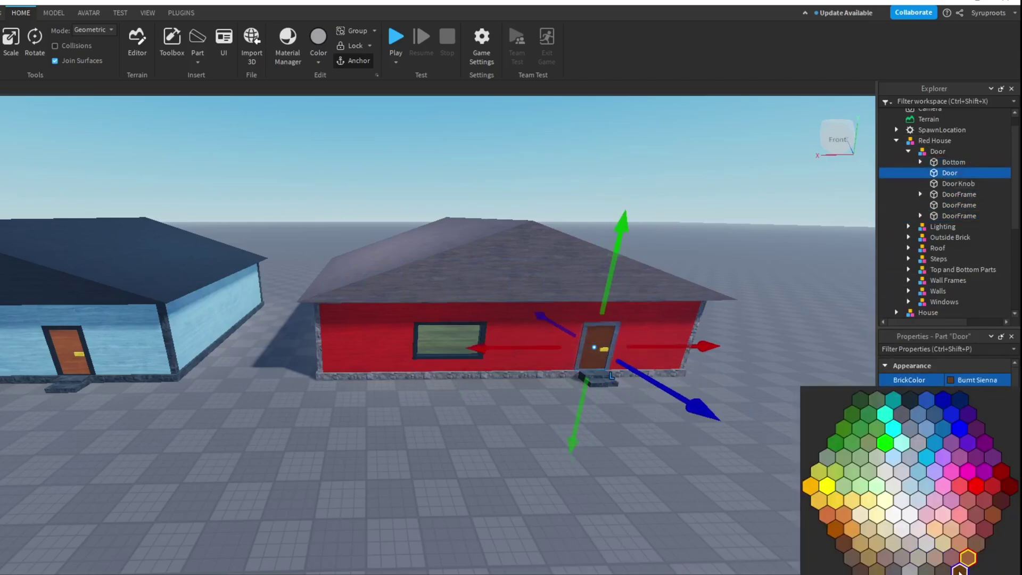
pyautogui.click(991, 523)
pyautogui.click(908, 151)
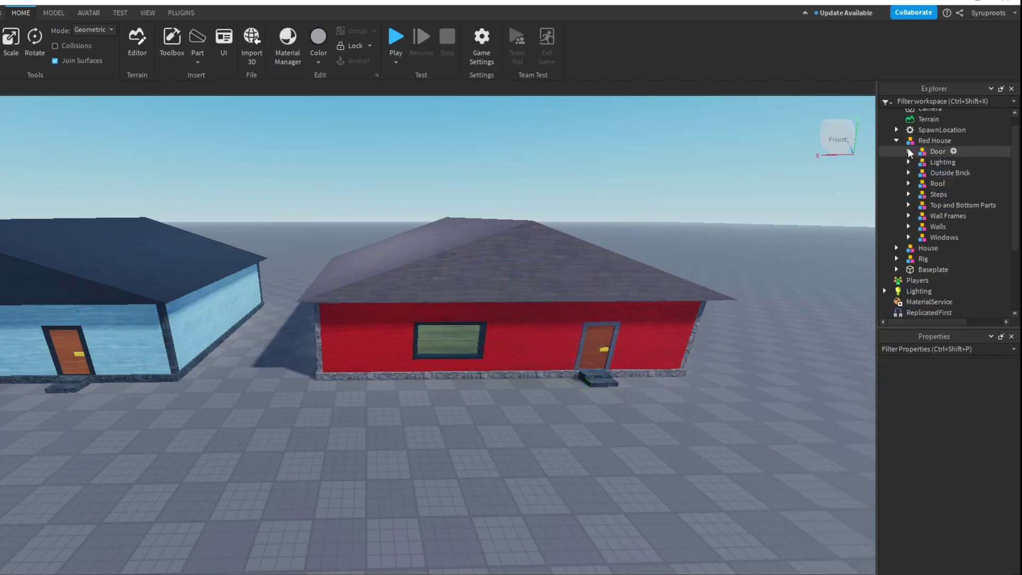
pyautogui.click(896, 141)
# Fly the camera inside the Red House and examine its interior walls, floor and ceiling
pyautogui.press('s')
pyautogui.moveTo(703, 212); pyautogui.dragTo(503, 481, button='right')
pyautogui.press('w')
pyautogui.press('w')
pyautogui.scroll(-8, 503, 481)
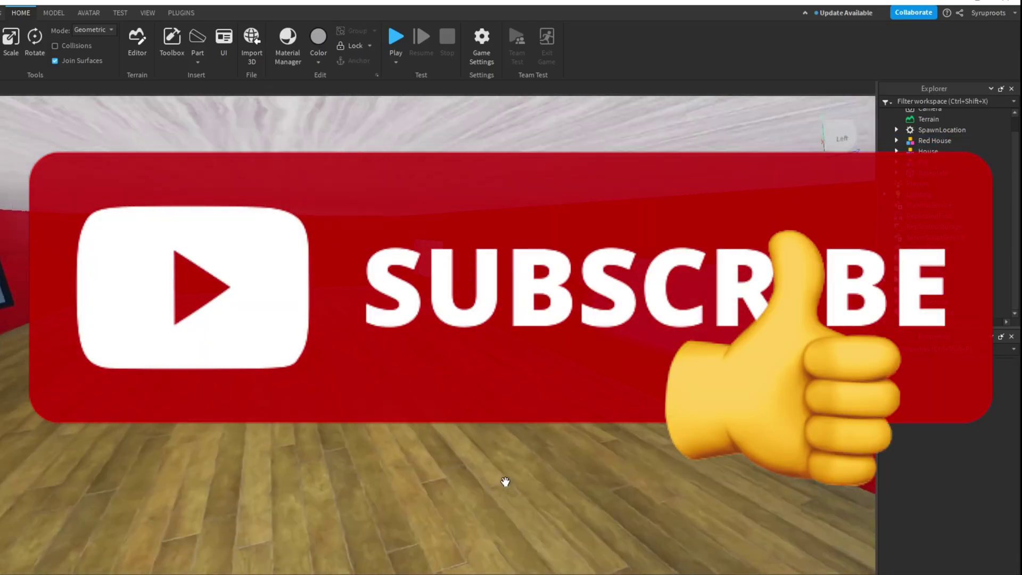